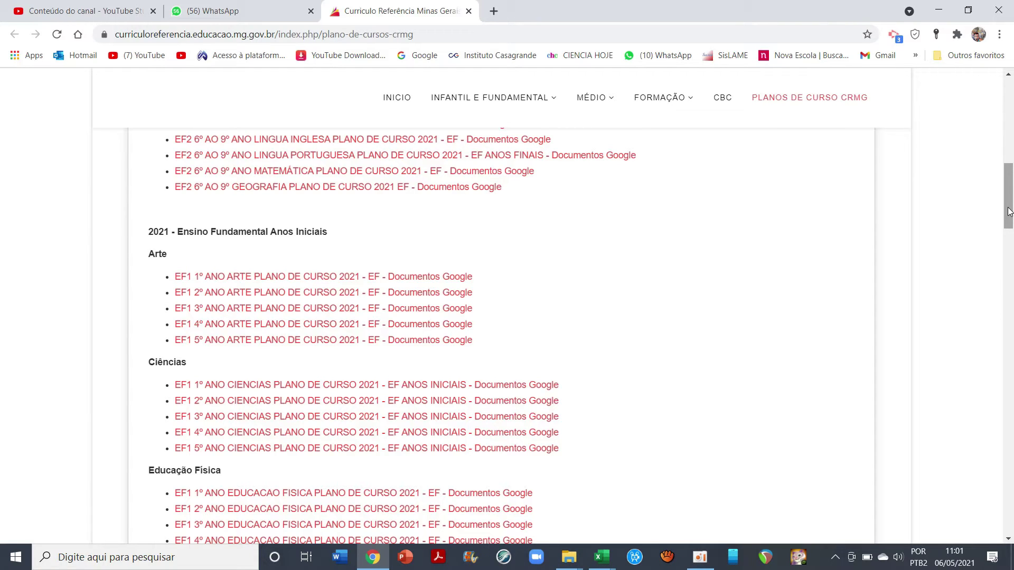
Look through the 2021 course plan links for Ensino Médio, Anos Finais and Anos Iniciais on the Planos de Curso CRMG page.
drag(1010, 214, 1001, 260)
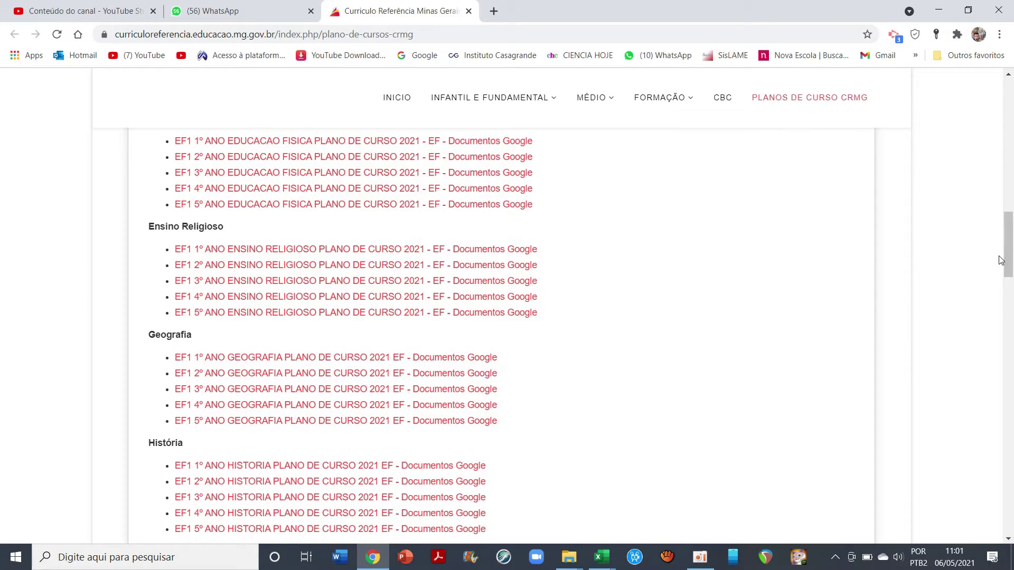
drag(1010, 258, 1007, 286)
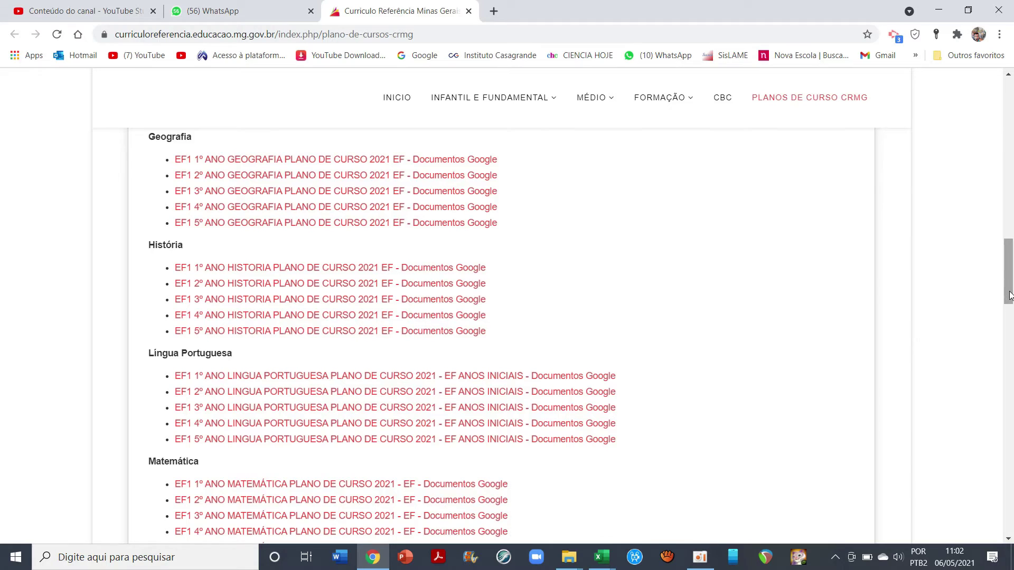
scroll(1009, 262, up, 1)
drag(1010, 261, 1010, 201)
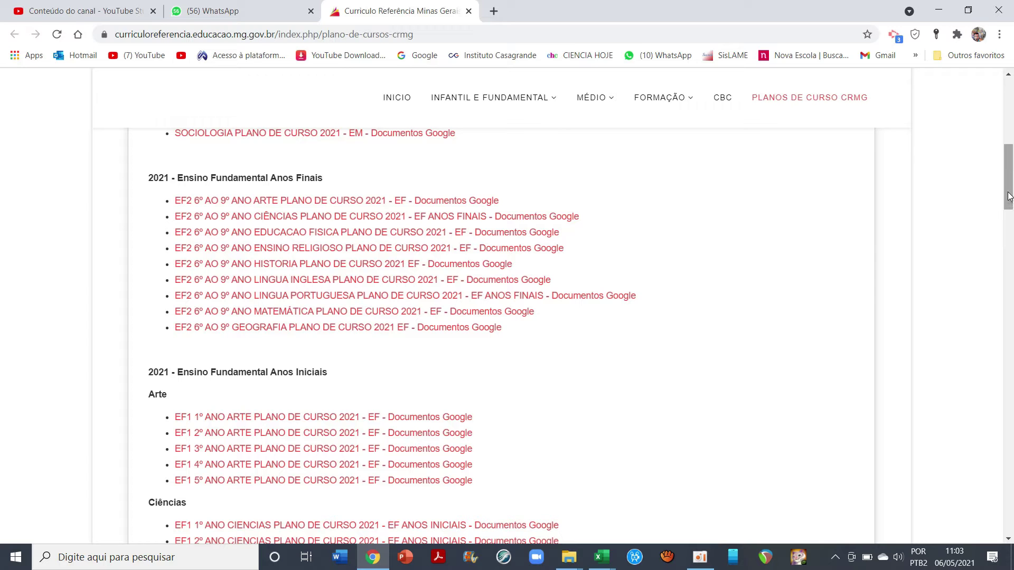
scroll(1008, 197, up, 9)
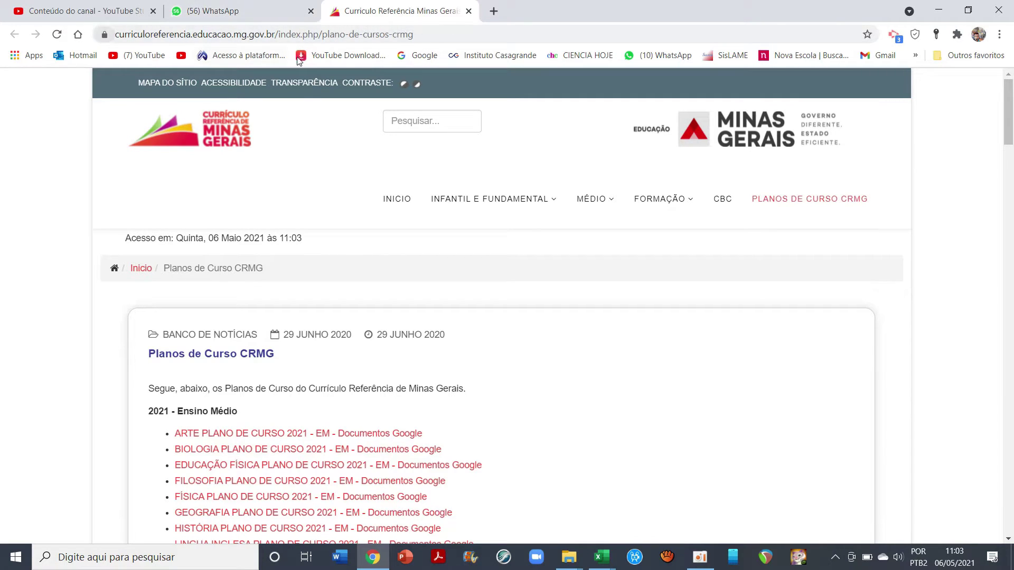
mouse_move(429, 303)
scroll(429, 302, down, 7)
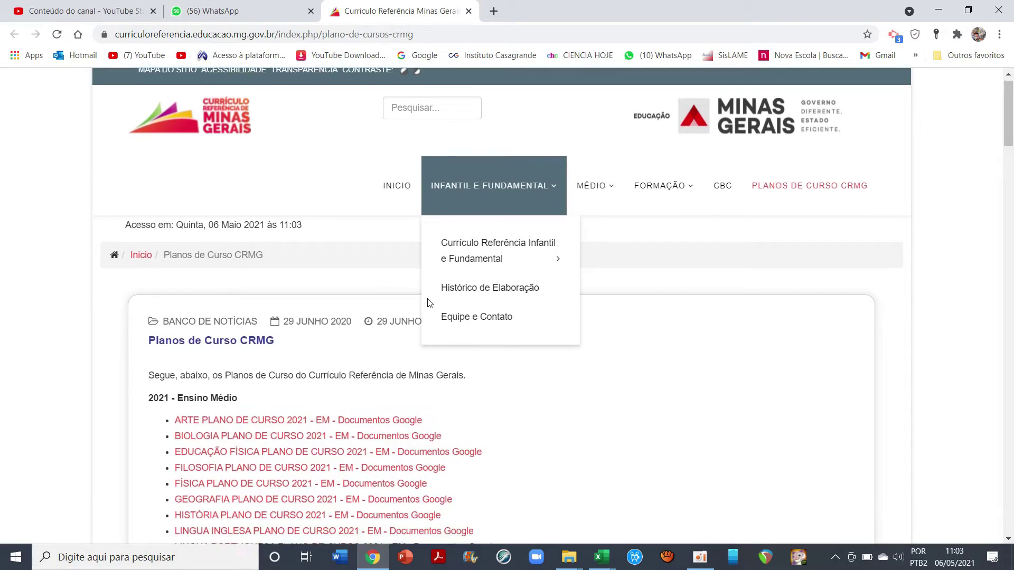
scroll(428, 303, down, 7)
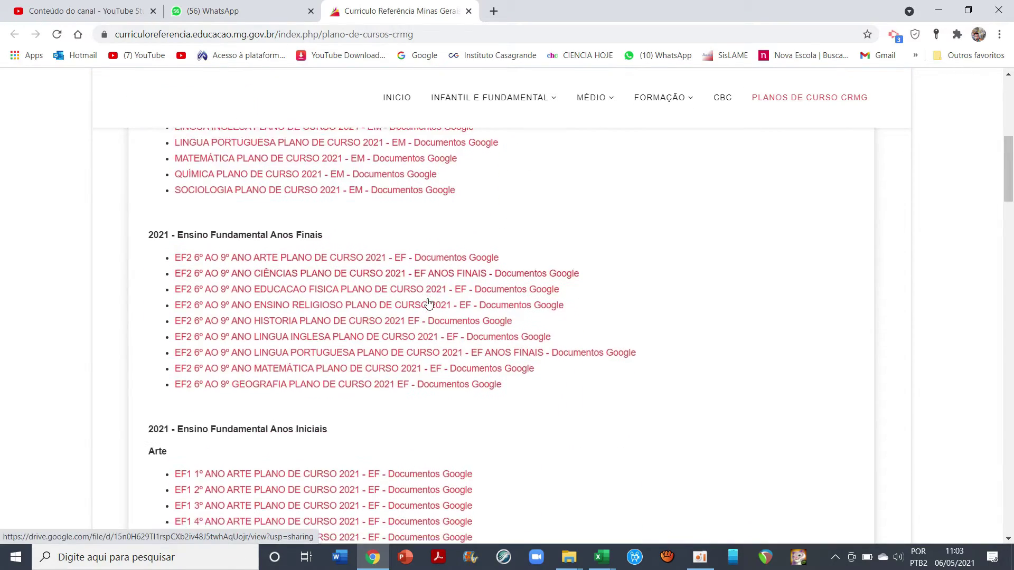
scroll(429, 303, down, 2)
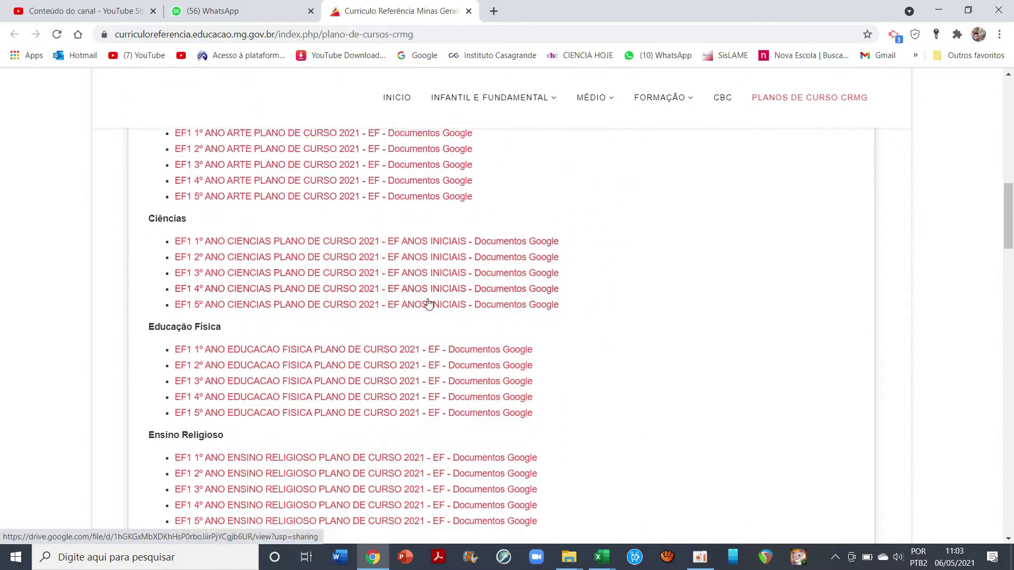
scroll(428, 303, up, 2)
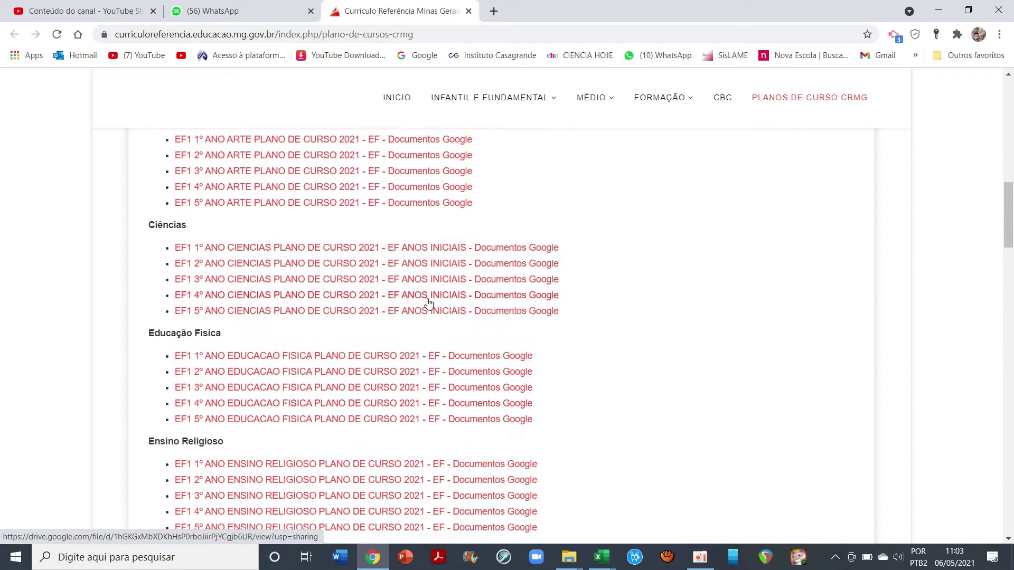
scroll(429, 303, up, 2)
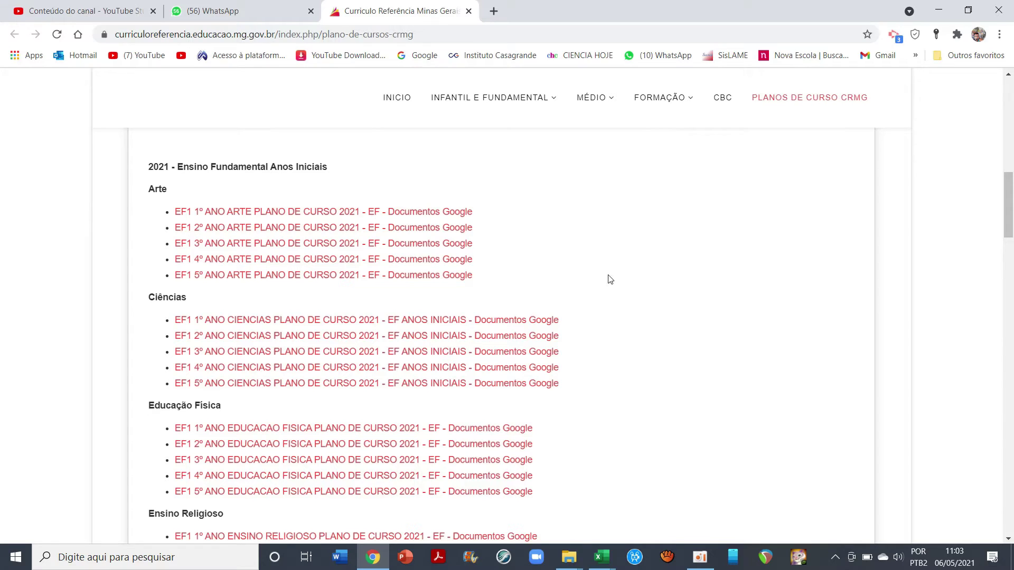
scroll(486, 308, down, 2)
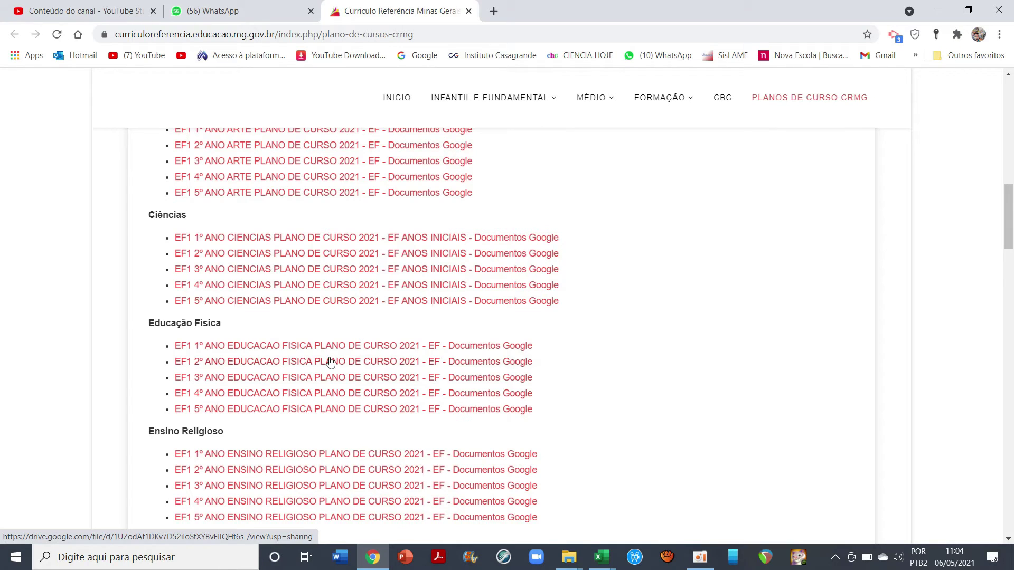
scroll(330, 361, down, 2)
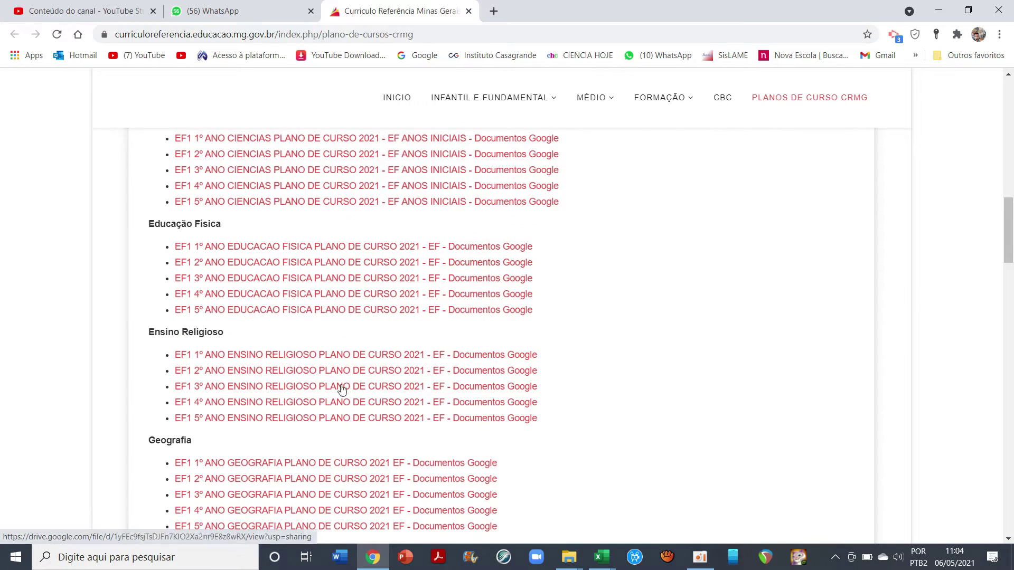
scroll(358, 219, down, 1)
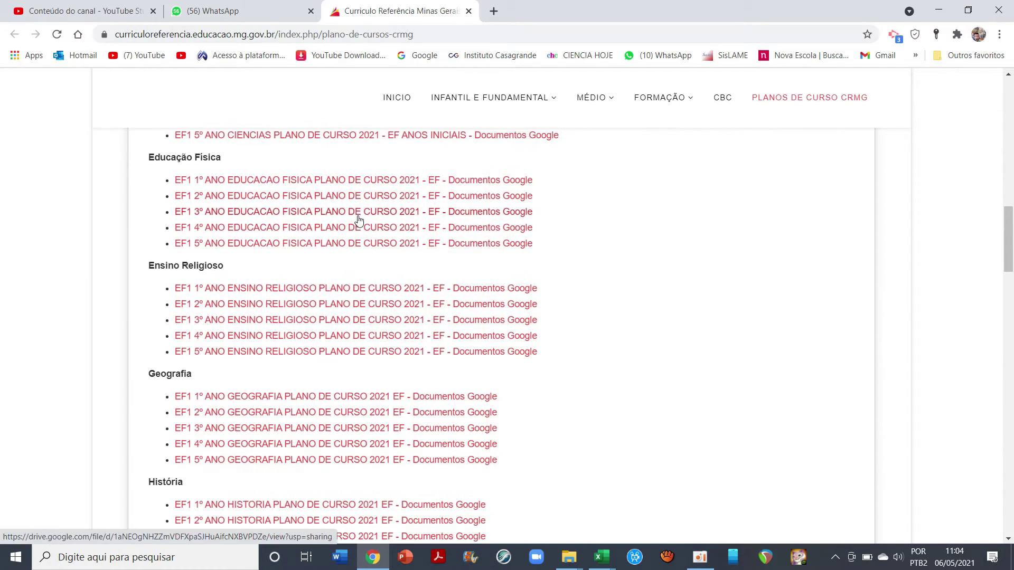
Switch to Excel and view the CRMG POR BIM TODOS COMPON EI EF and GERADOR DE PLANO DE AULA workbooks.
click(603, 560)
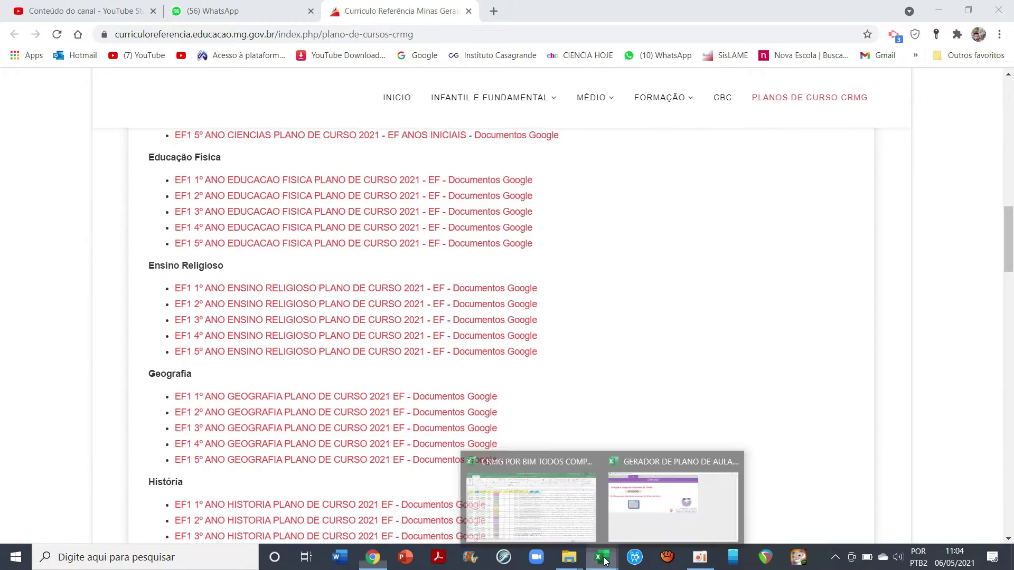
mouse_move(564, 527)
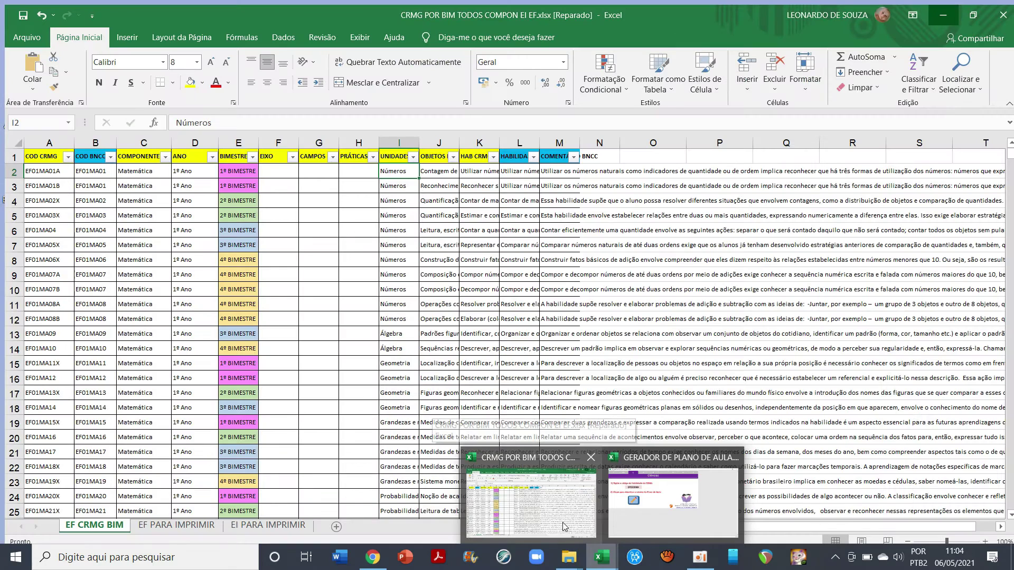
click(564, 527)
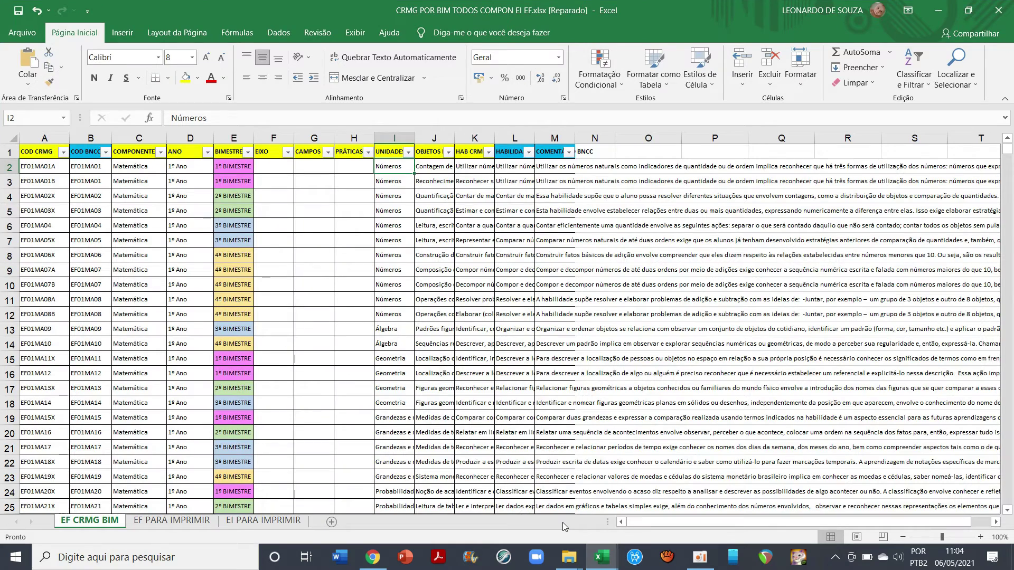
click(596, 561)
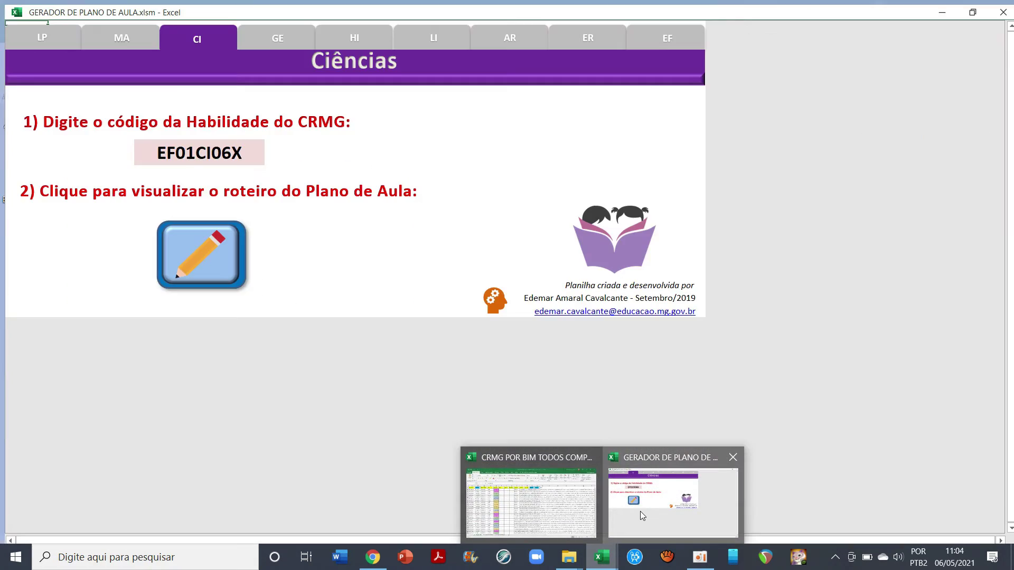
click(640, 513)
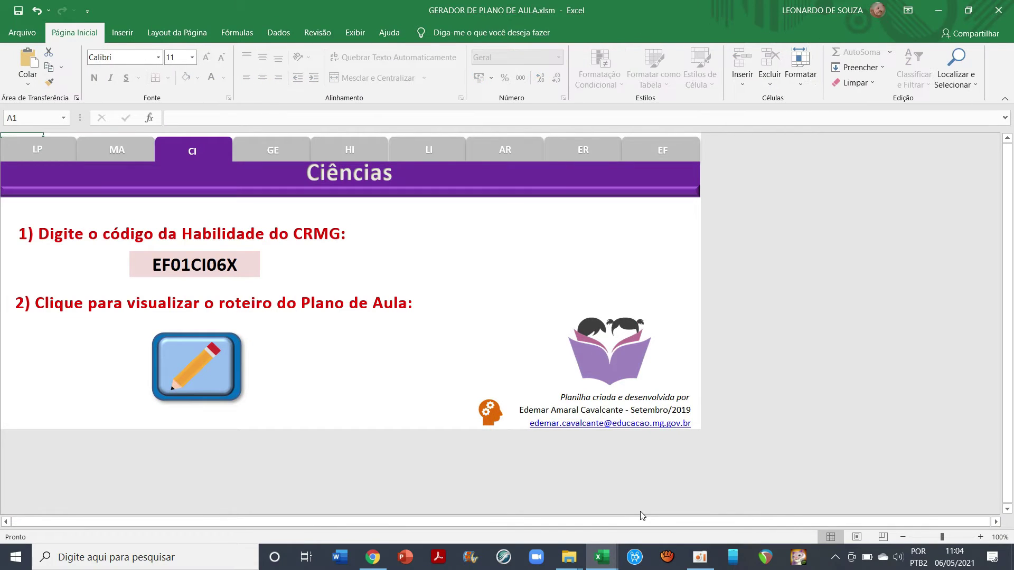
mouse_move(595, 555)
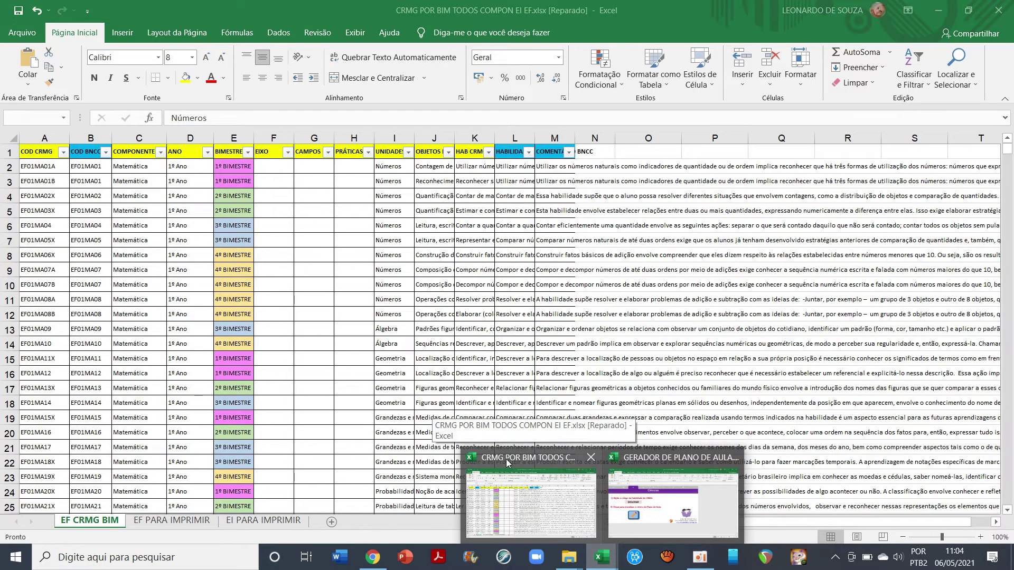
click(507, 463)
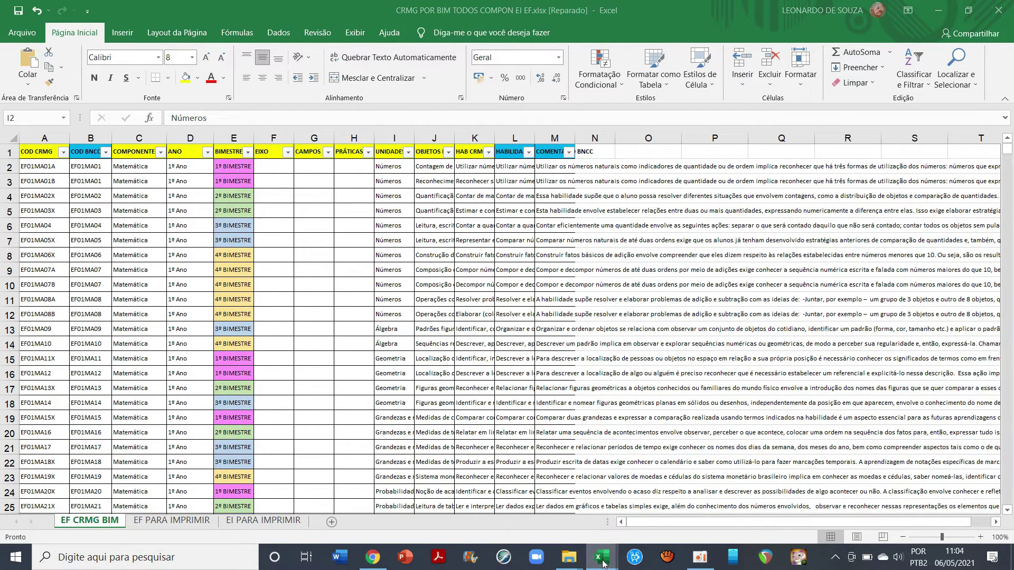
mouse_move(594, 561)
click(642, 514)
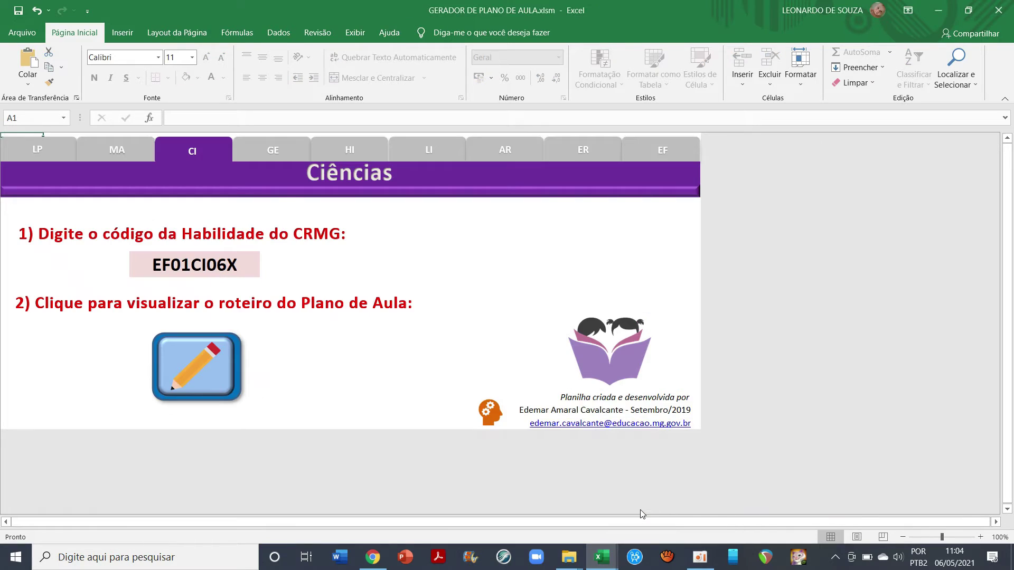
click(566, 560)
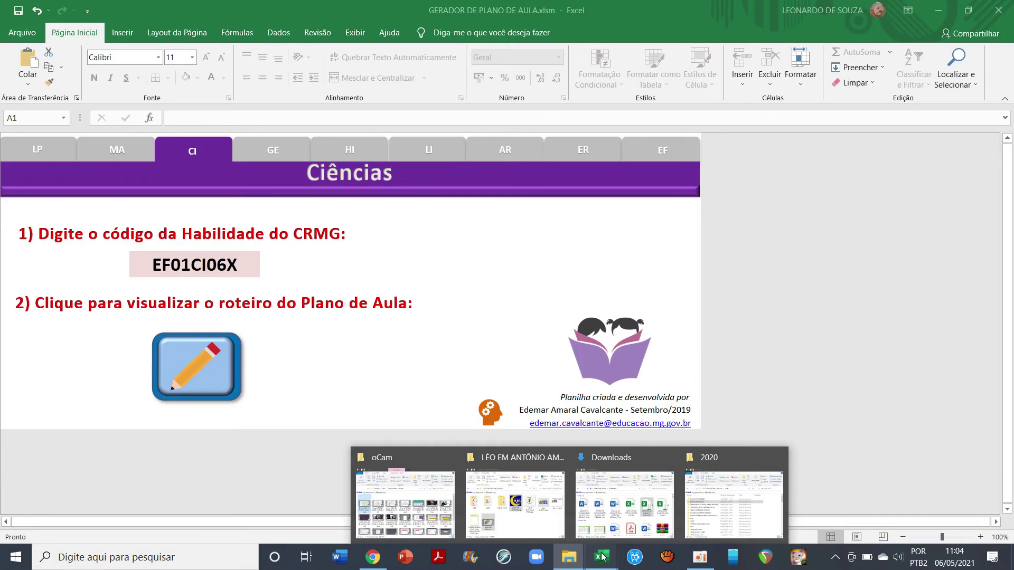
In the CRMG POR BIM TODOS COMPON EI EF workbook, delete the BIMESTRE column from the EF CRMG BIM sheet.
mouse_move(603, 557)
click(530, 499)
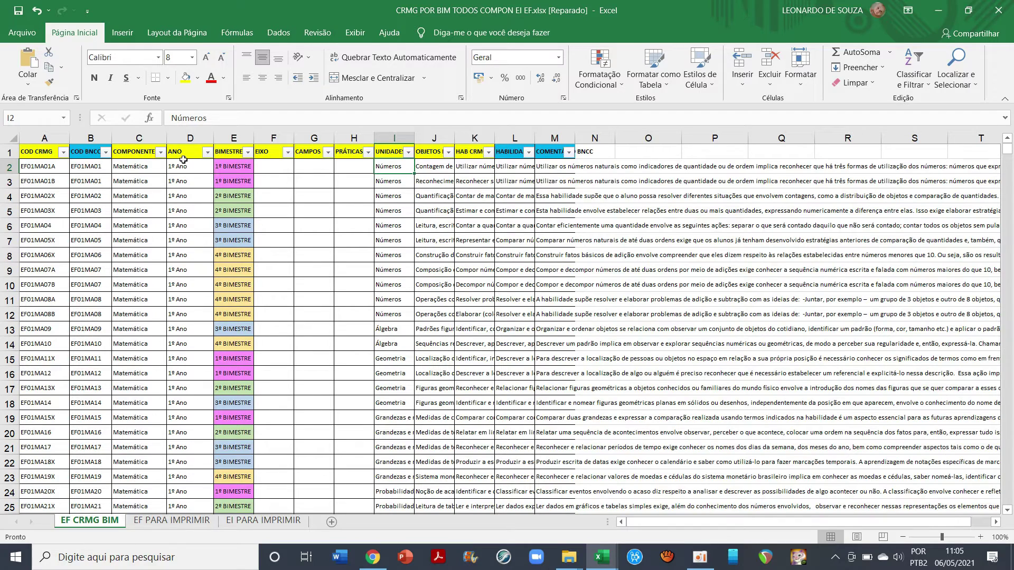
click(234, 138)
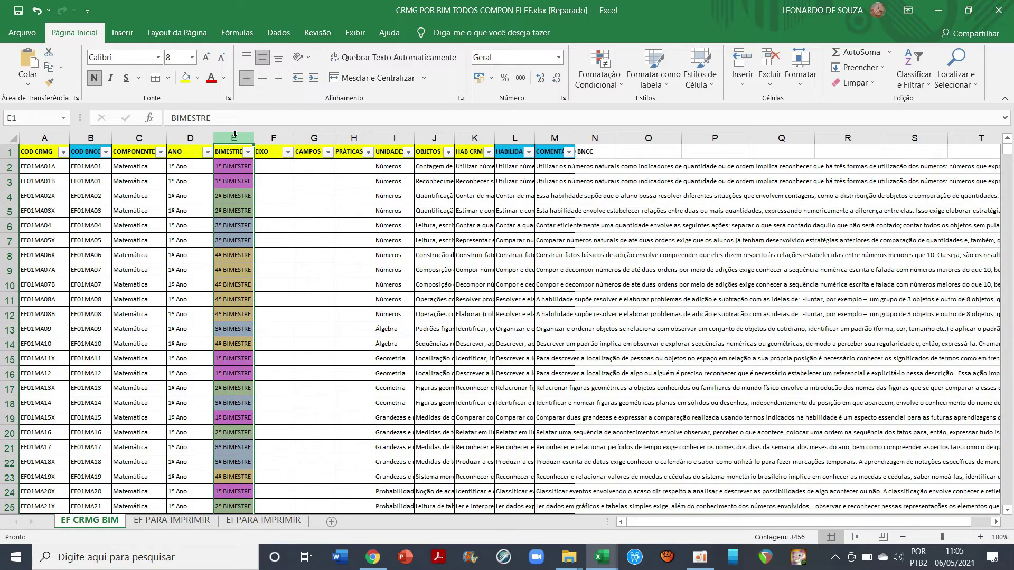
right_click(235, 137)
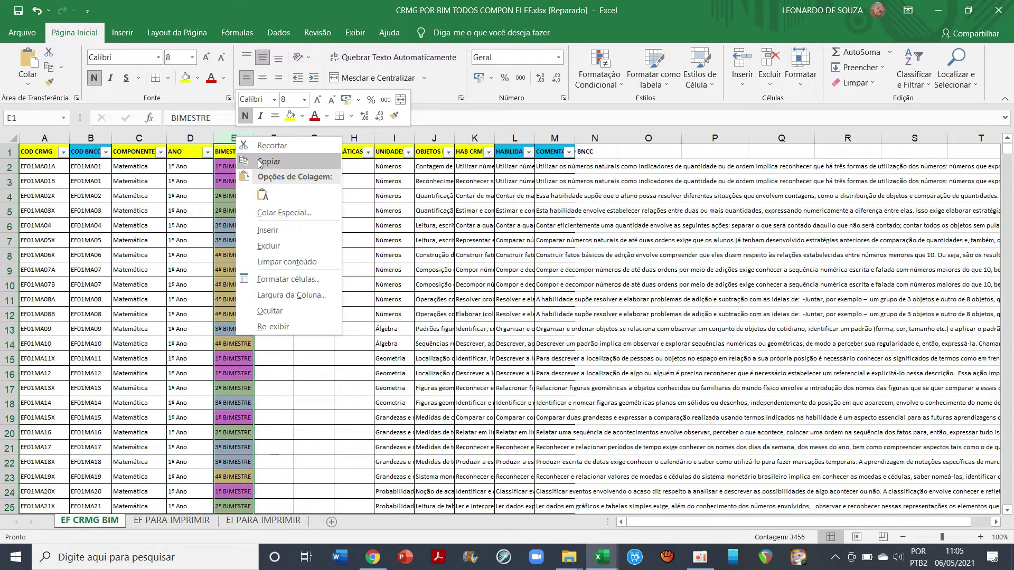
click(252, 245)
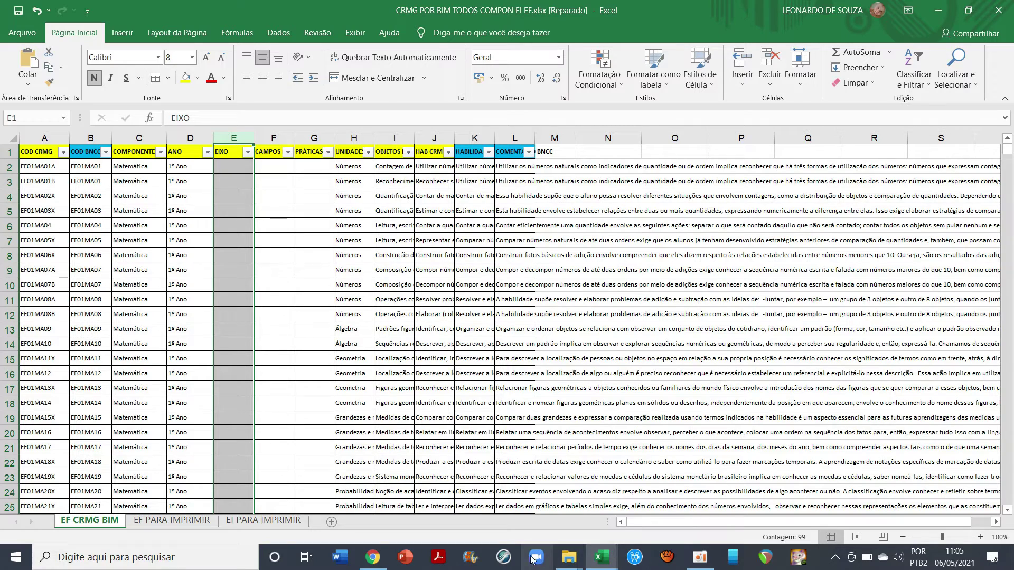
Check the Planos de Curso CRMG page in Chrome and return to the CRMG POR BIM workbook in Excel.
mouse_move(378, 558)
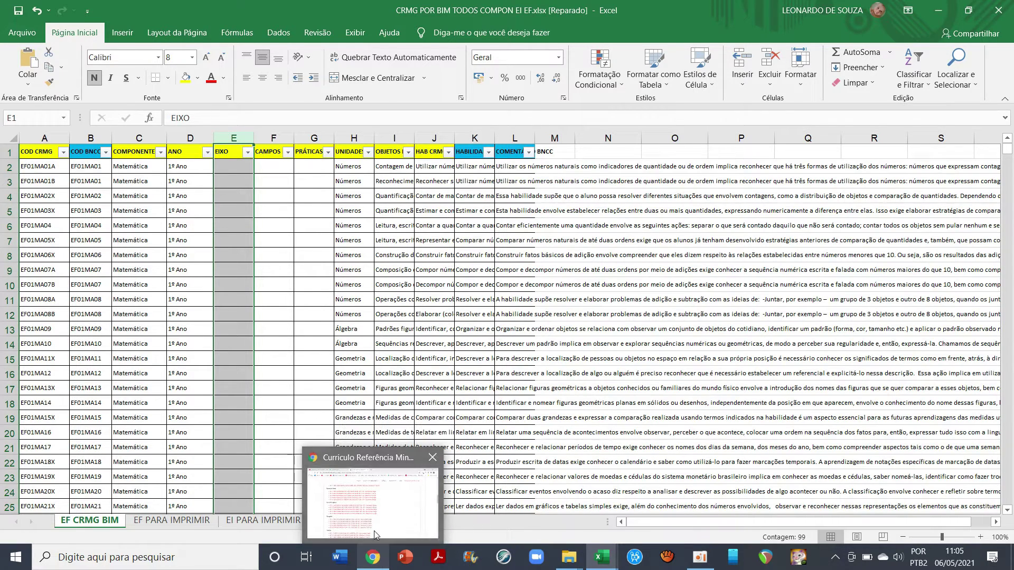
click(374, 530)
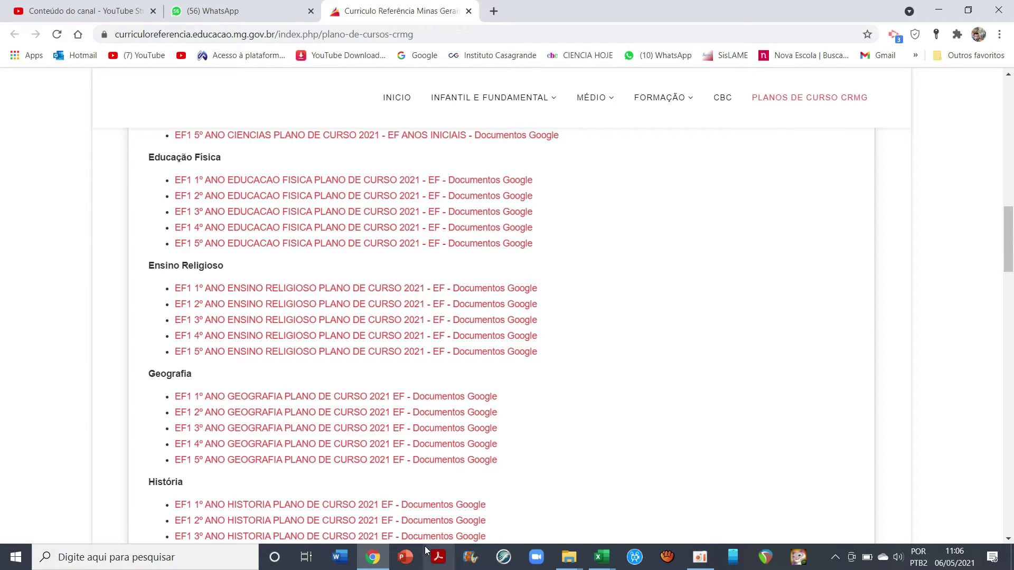
click(601, 558)
click(544, 513)
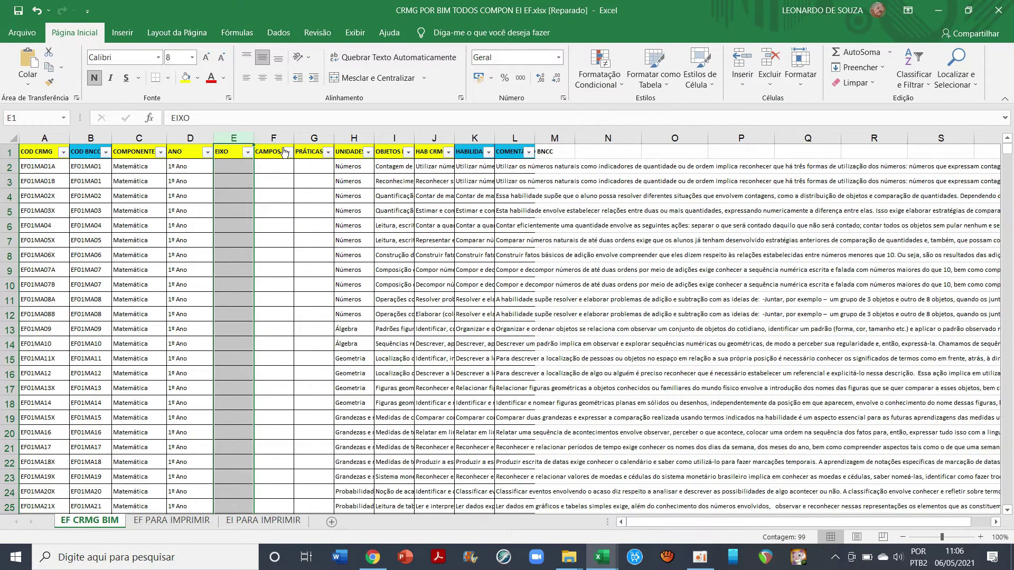
Inspect the column headers from CAMPOS DE ATUAÇÃO to HABILIDADE BNCC and read the BNCC skill in row 2.
click(268, 150)
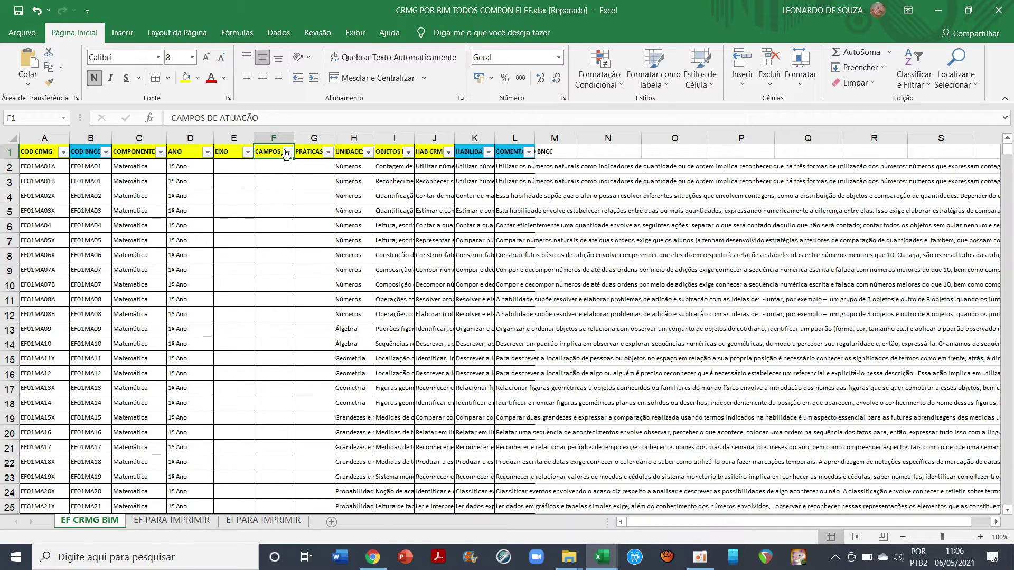
click(310, 153)
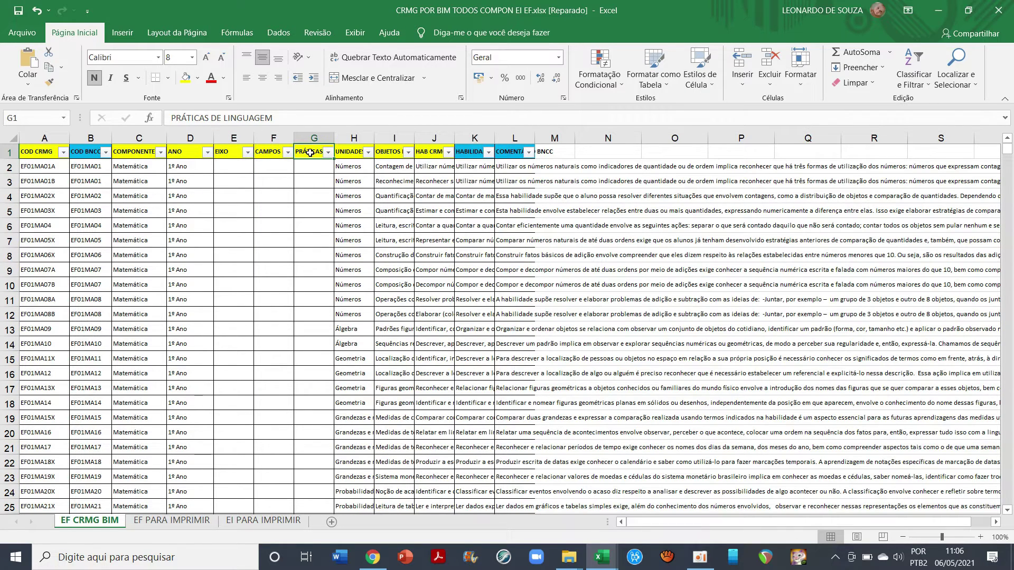
click(350, 154)
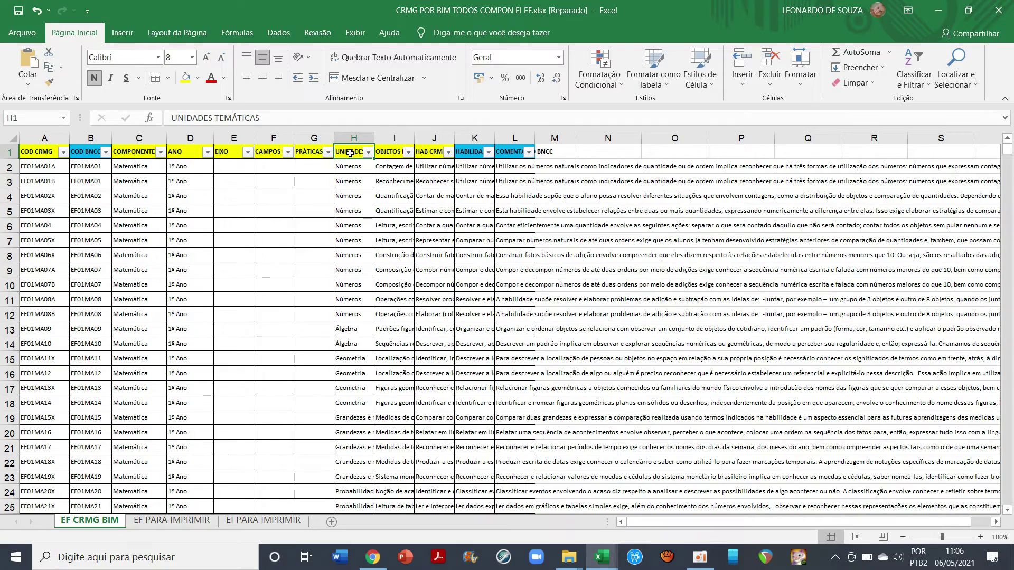
click(392, 152)
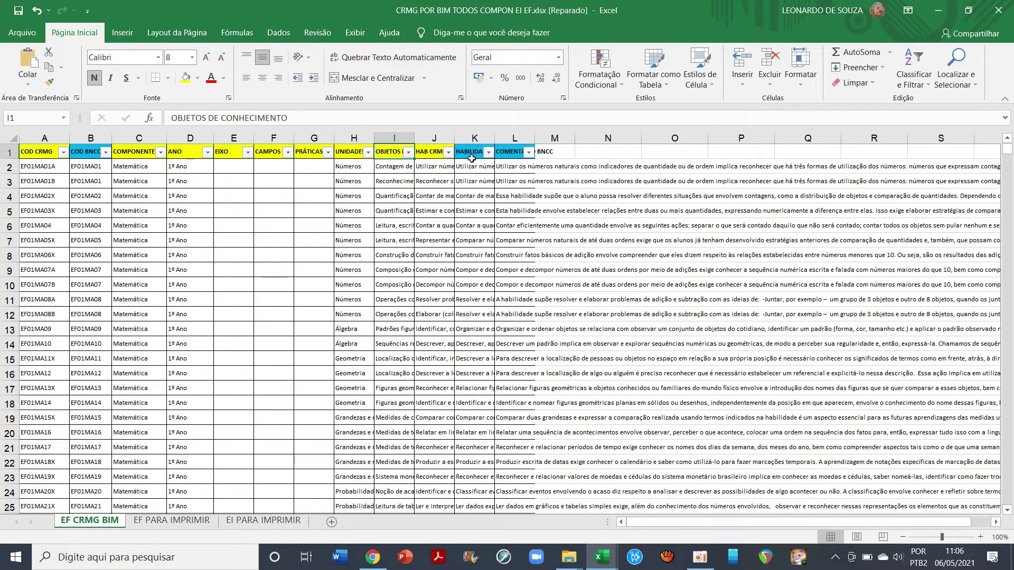
click(435, 152)
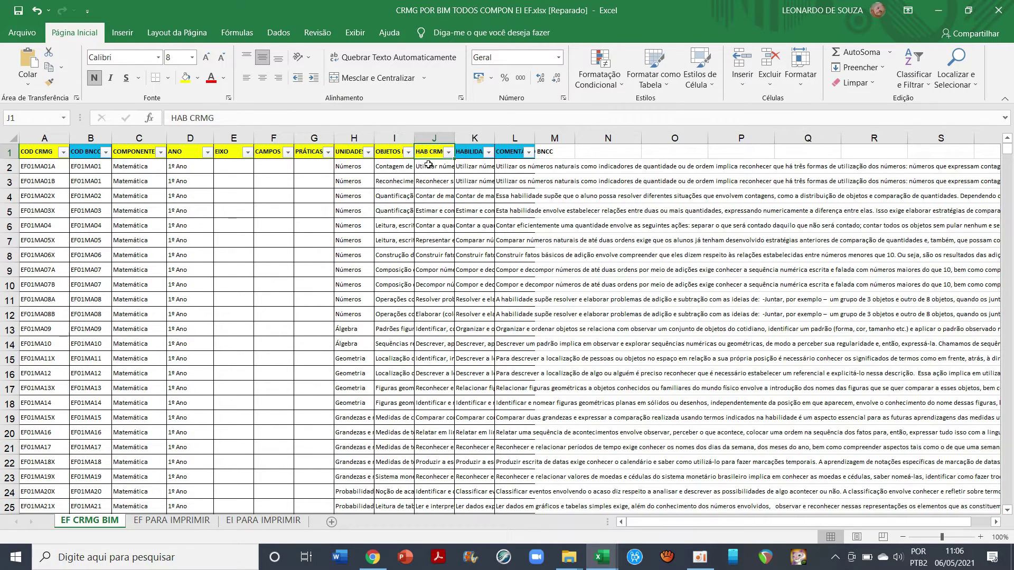
click(469, 154)
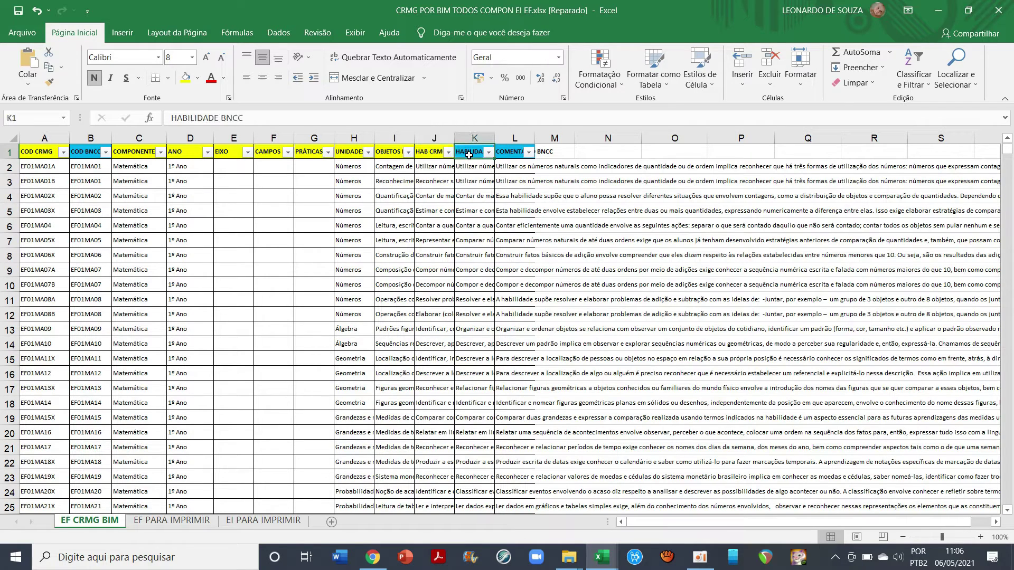
click(476, 167)
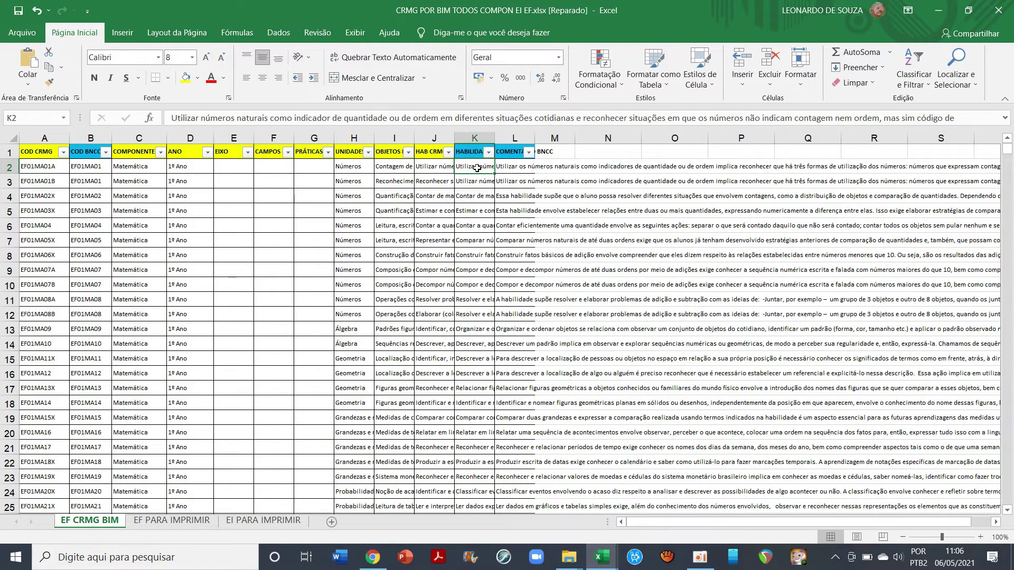
Inspect the COMENTÁRIO BNCC column header and read the comment in row 2.
click(508, 154)
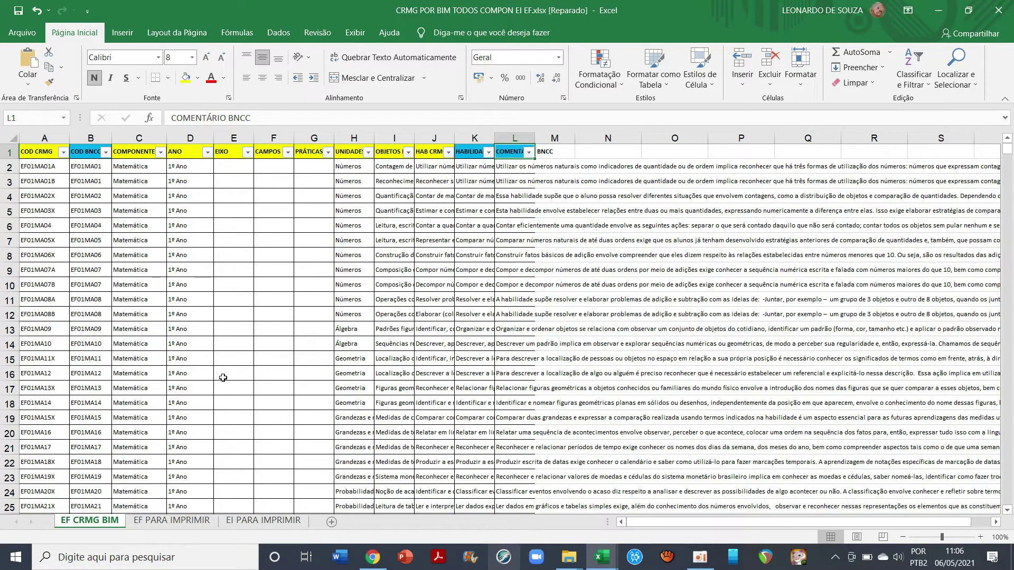
click(563, 168)
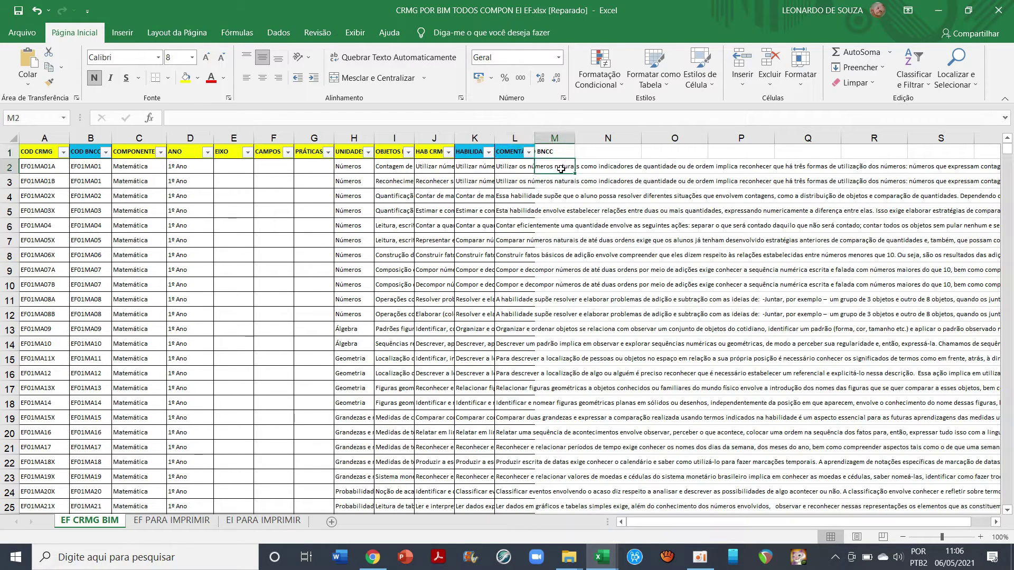
click(514, 169)
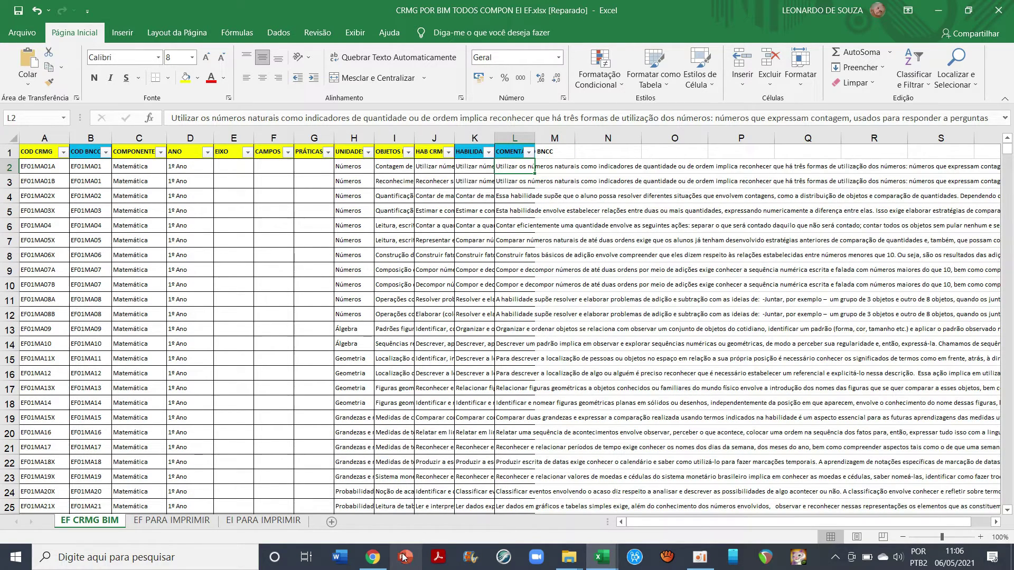
View the course plan list on the Planos de Curso CRMG page in Chrome, and return to the CRMG POR BIM workbook in Excel.
mouse_move(374, 562)
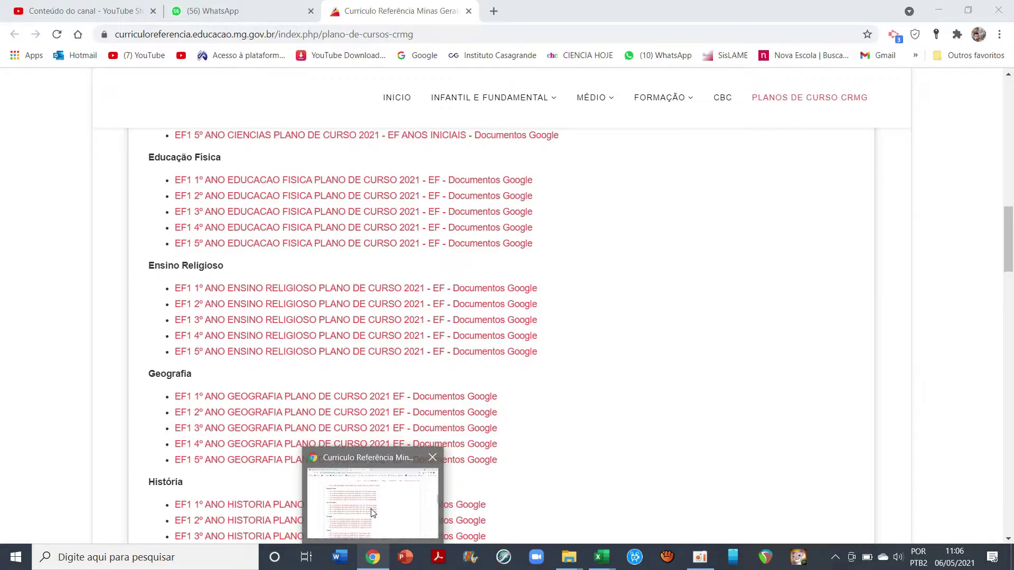
click(370, 508)
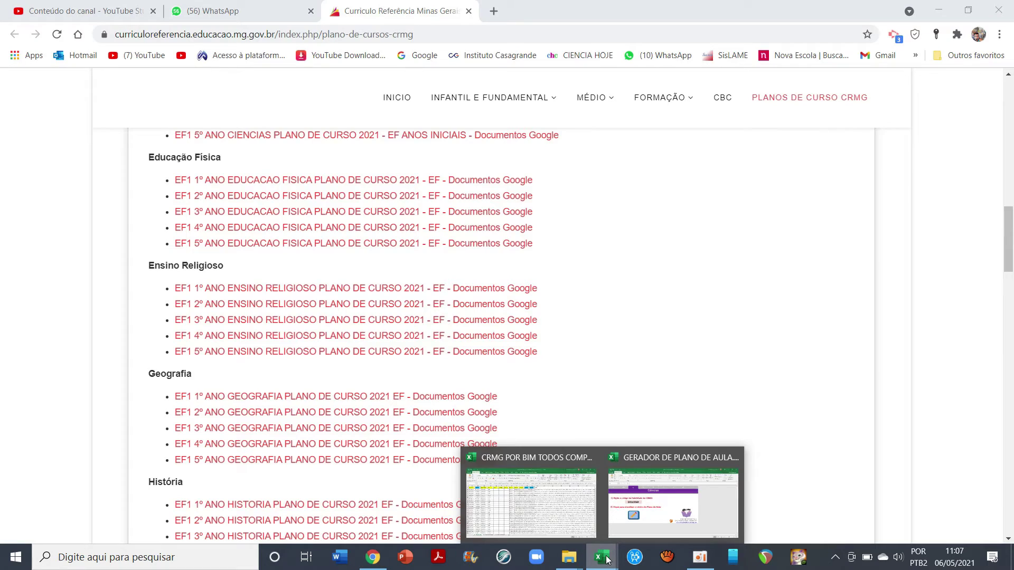
click(541, 499)
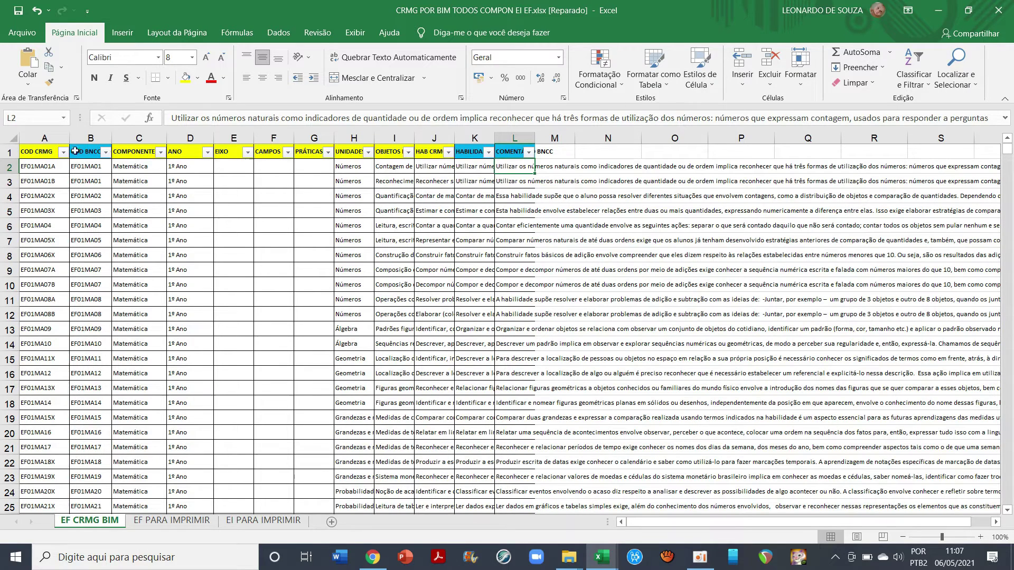
Filter the COMPONENTE column to show only Língua Portuguesa and look over the filtered skills.
click(160, 152)
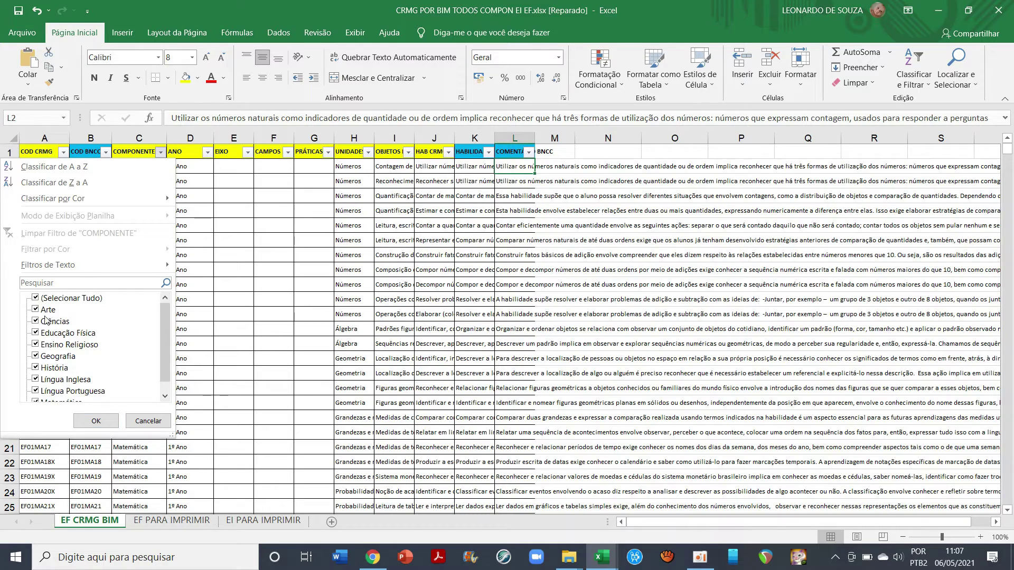
click(35, 299)
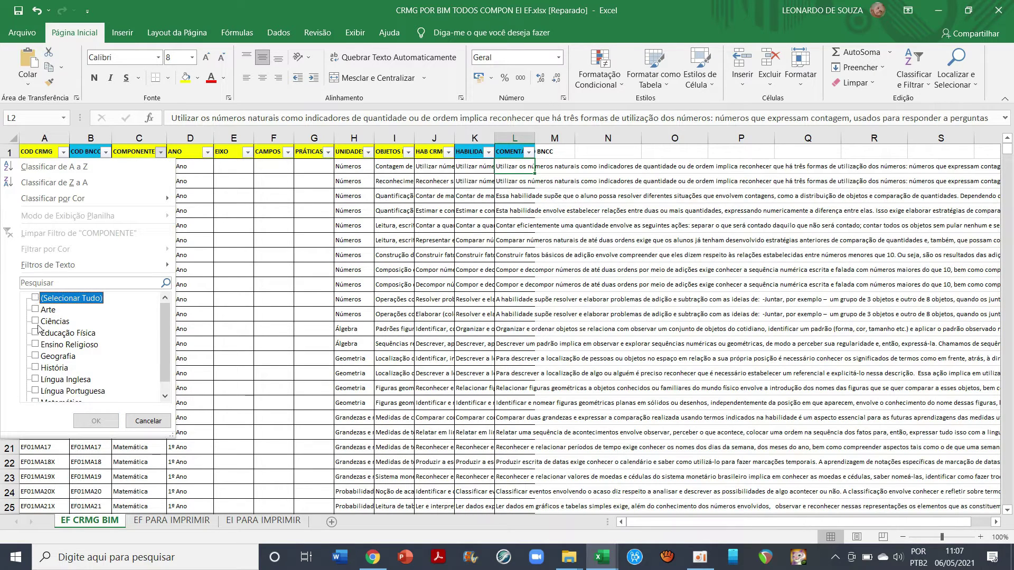
click(35, 391)
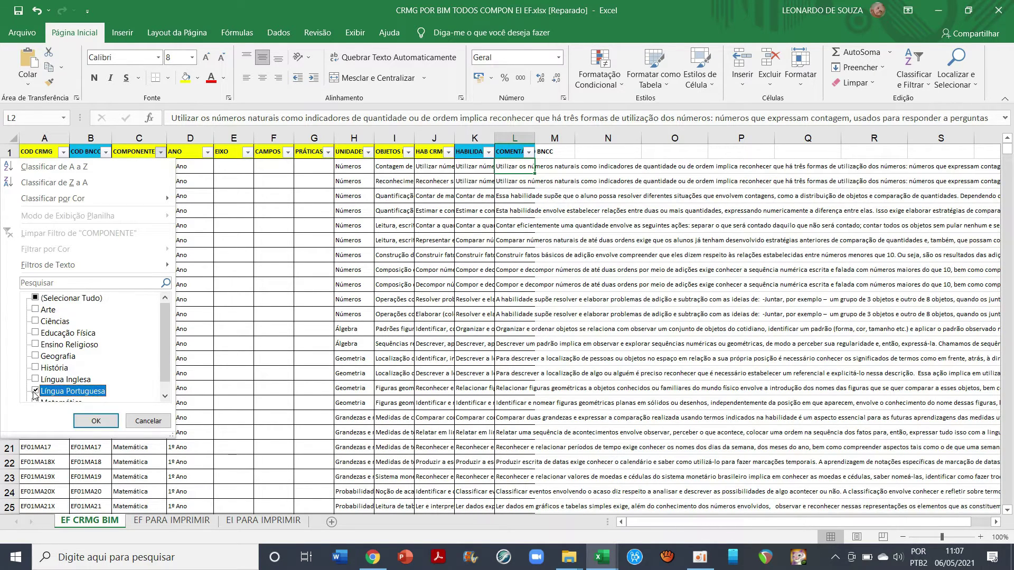
click(92, 420)
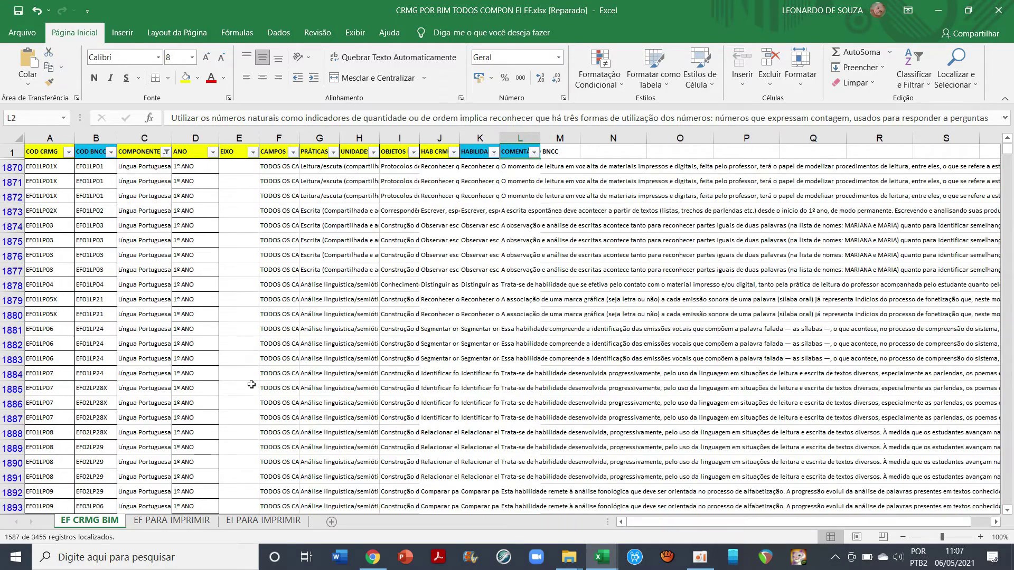
scroll(252, 385, down, 10)
scroll(252, 384, down, 5)
scroll(251, 385, up, 15)
Filter the ANO column to show only 3º ANO and browse the remaining Língua Portuguesa skills.
click(213, 154)
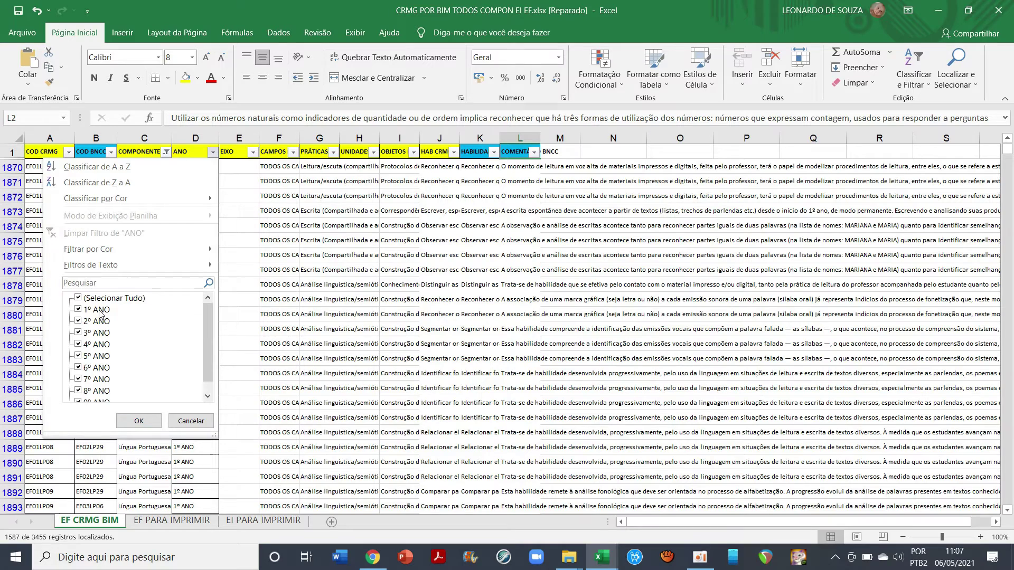
click(78, 298)
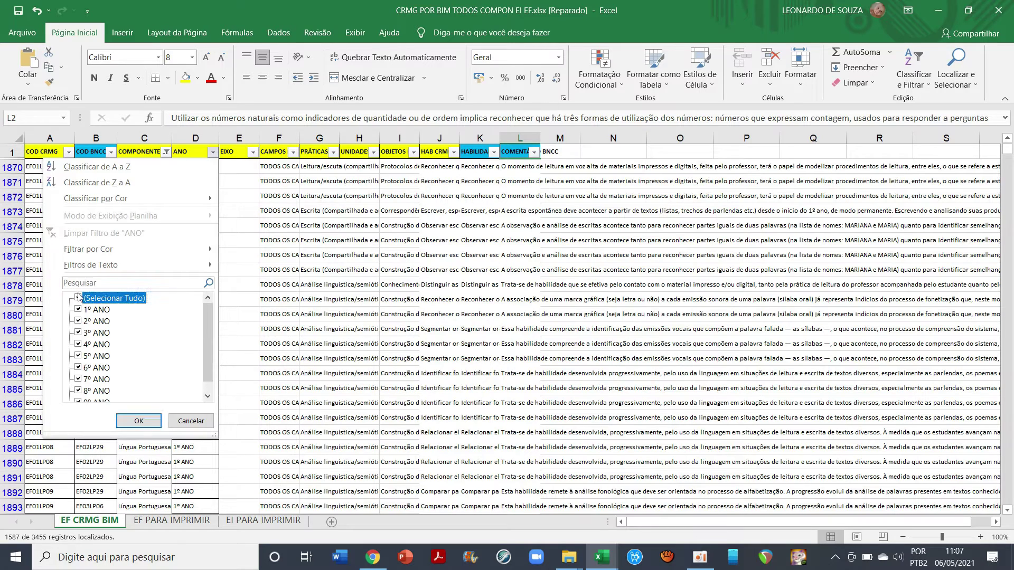
click(78, 333)
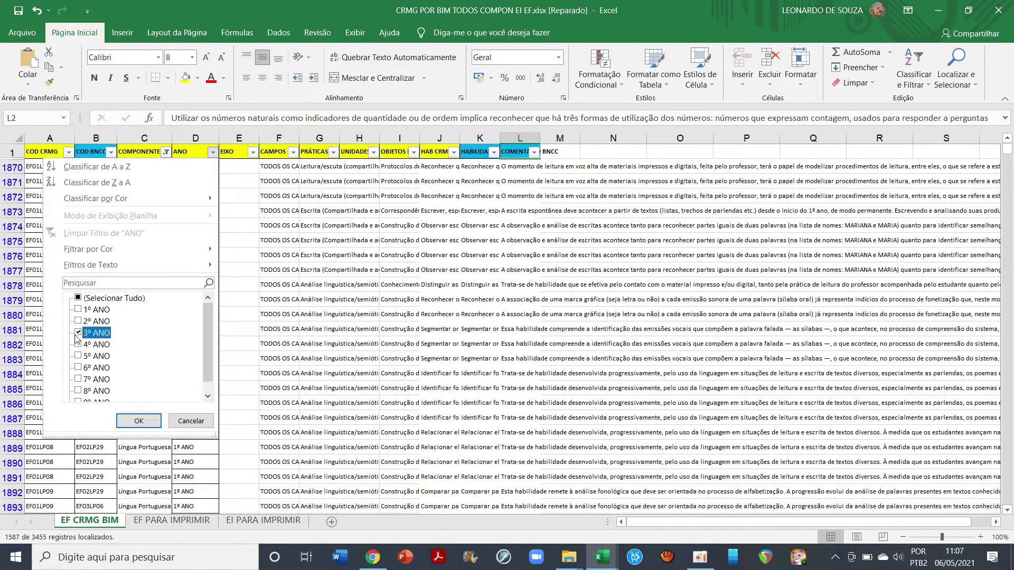
click(139, 422)
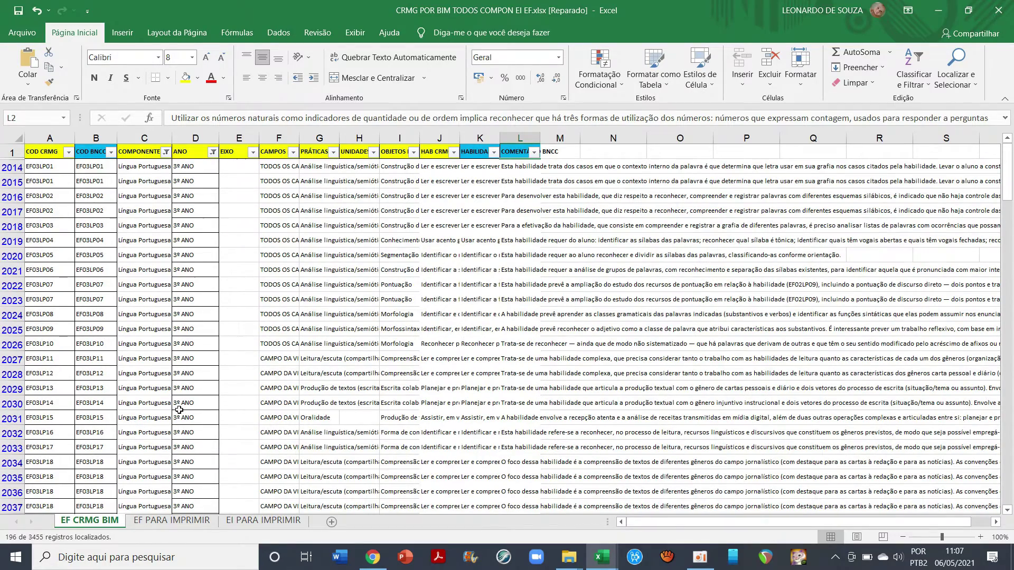
scroll(180, 410, down, 15)
scroll(179, 410, down, 12)
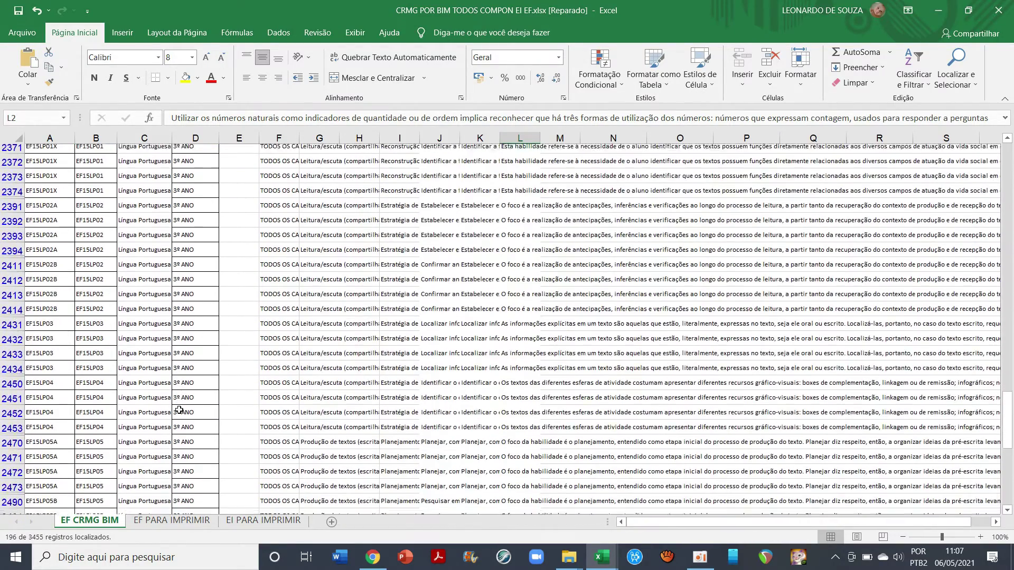
scroll(179, 410, down, 10)
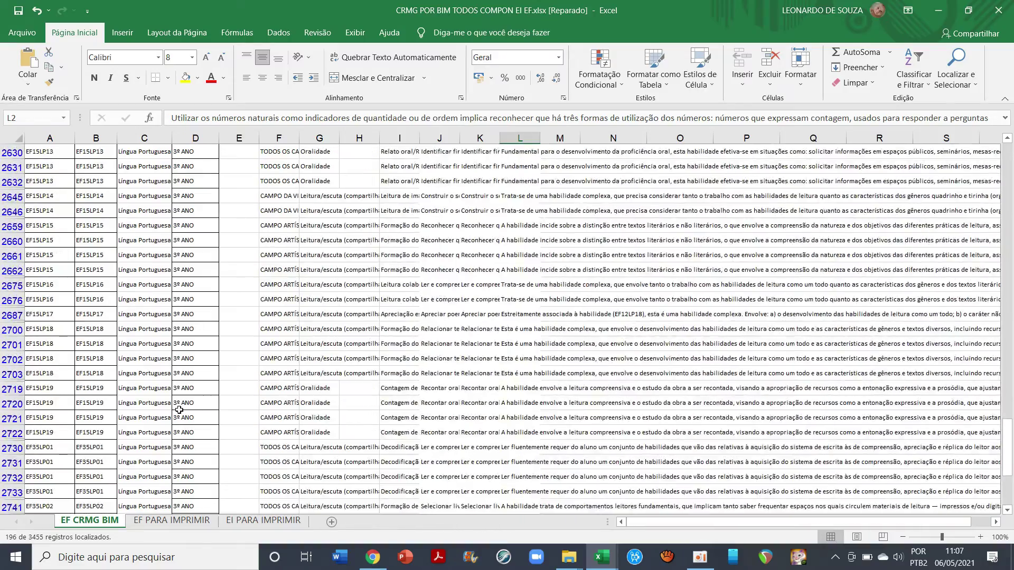
scroll(179, 409, down, 6)
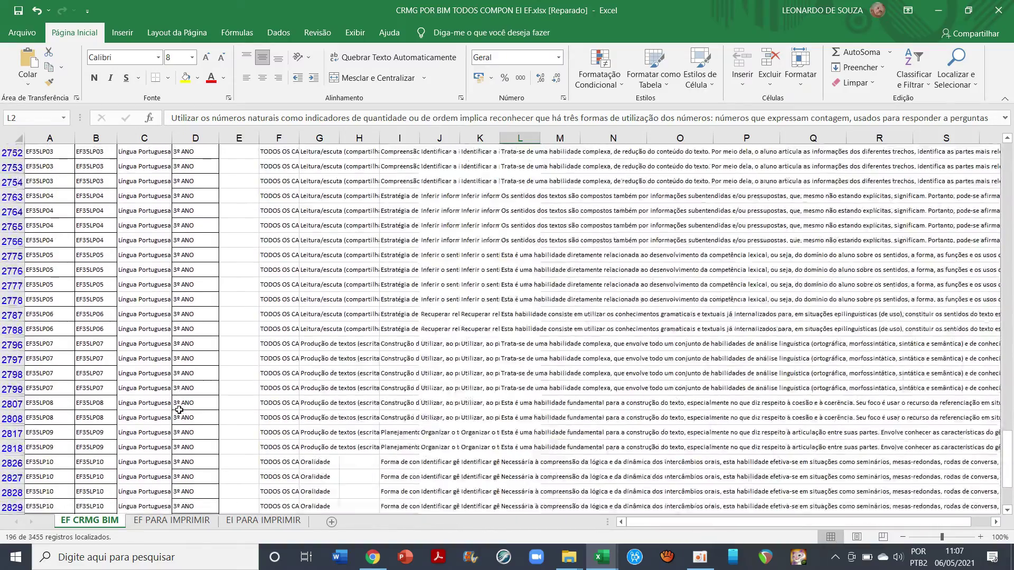
scroll(179, 410, up, 20)
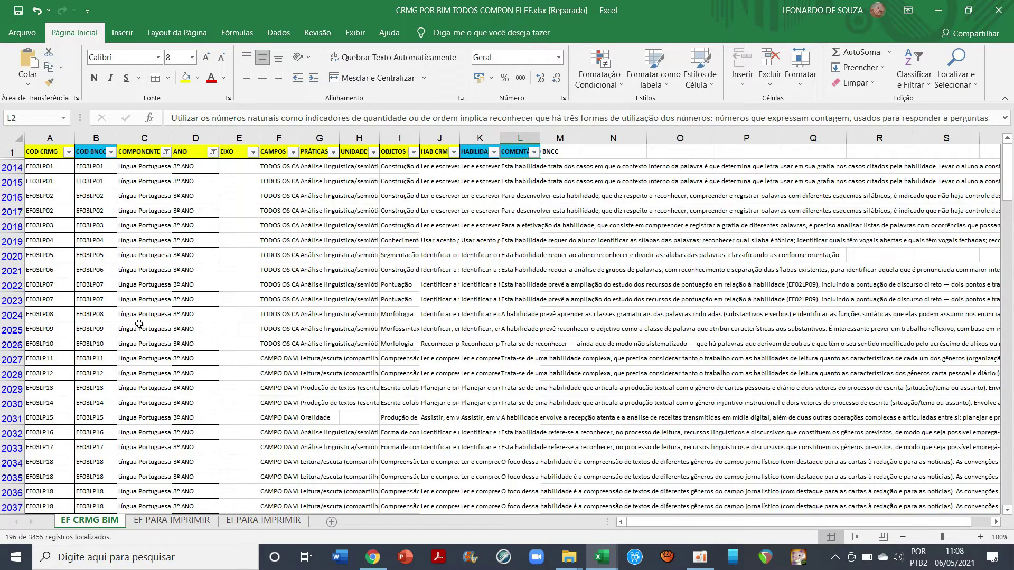
Copy the skill code EF03LP07 from the COD CRMG column in row 2022.
click(45, 285)
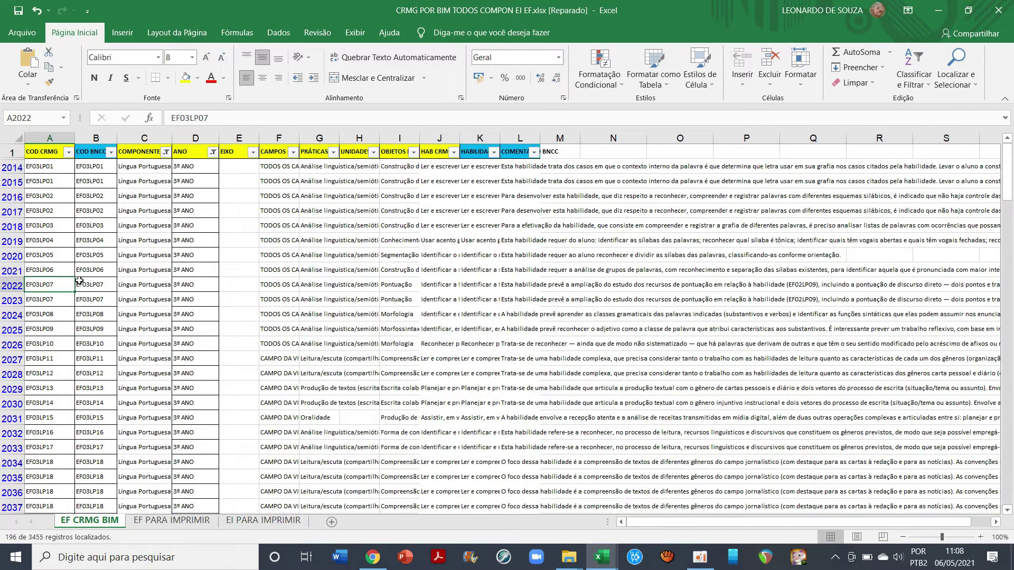
right_click(48, 284)
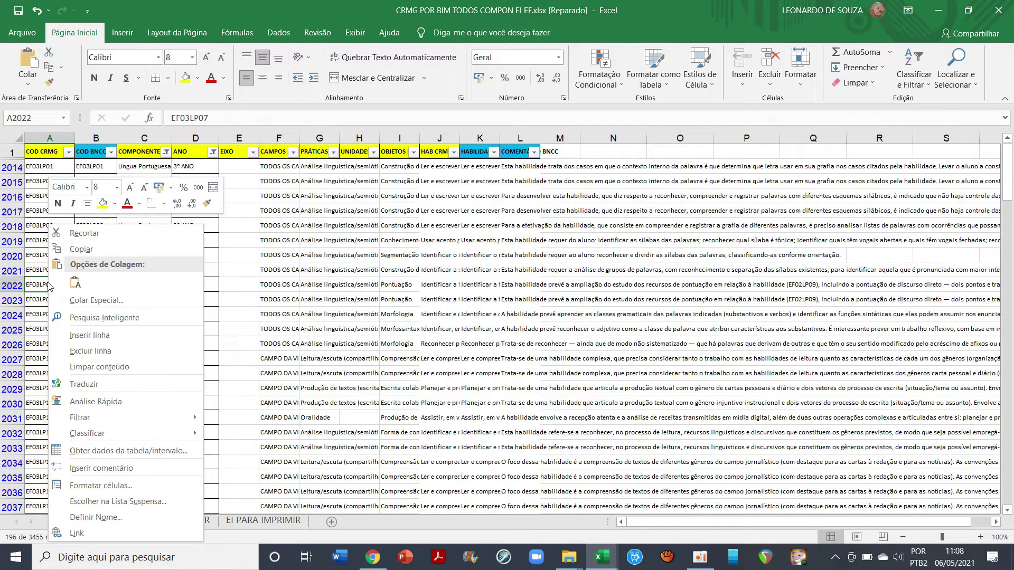
click(82, 248)
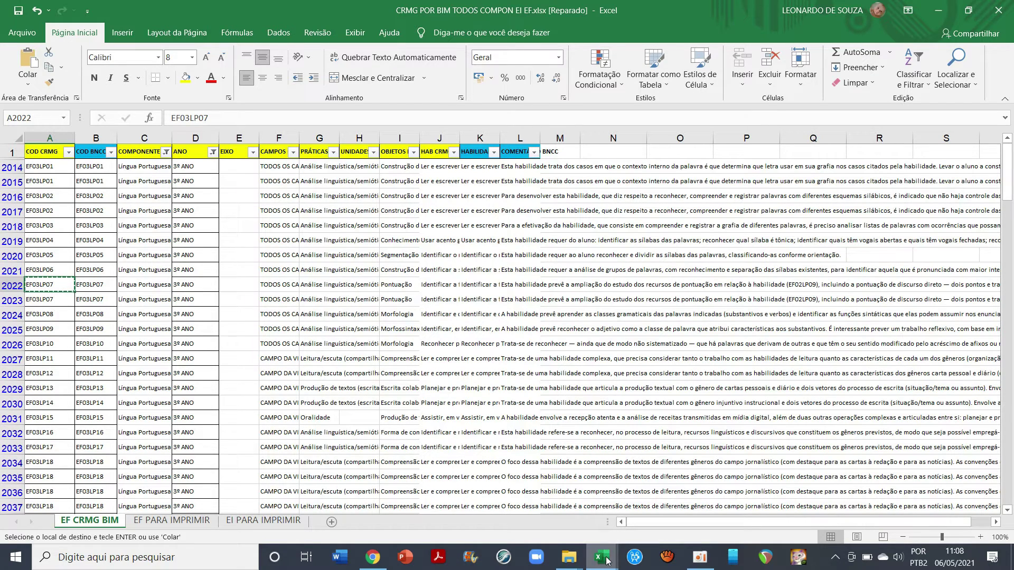
In the GERADOR DE PLANO DE AULA workbook, open the Língua Portuguesa page and paste EF03LP07 as the CRMG skill code.
mouse_move(609, 559)
click(610, 506)
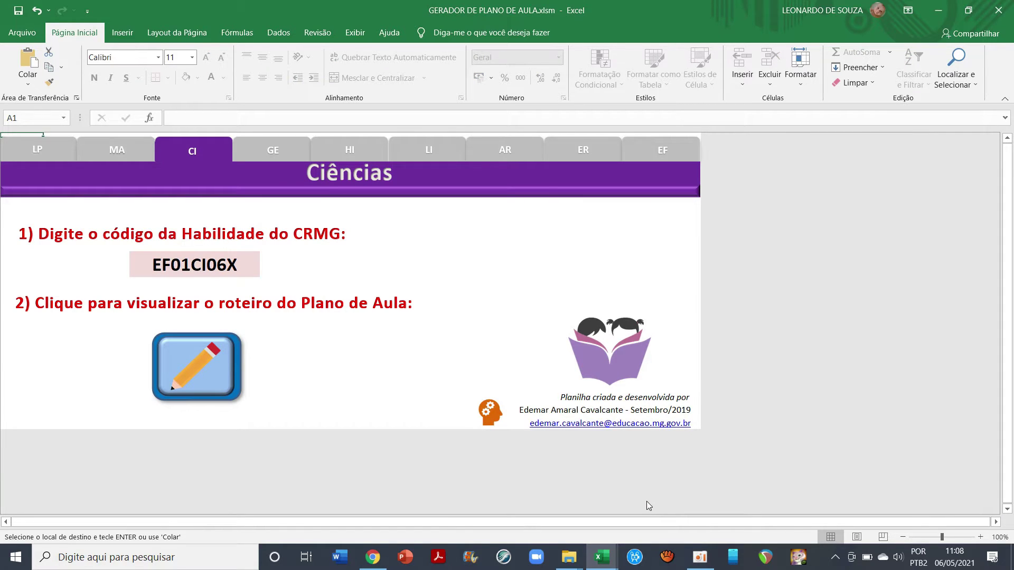
click(45, 148)
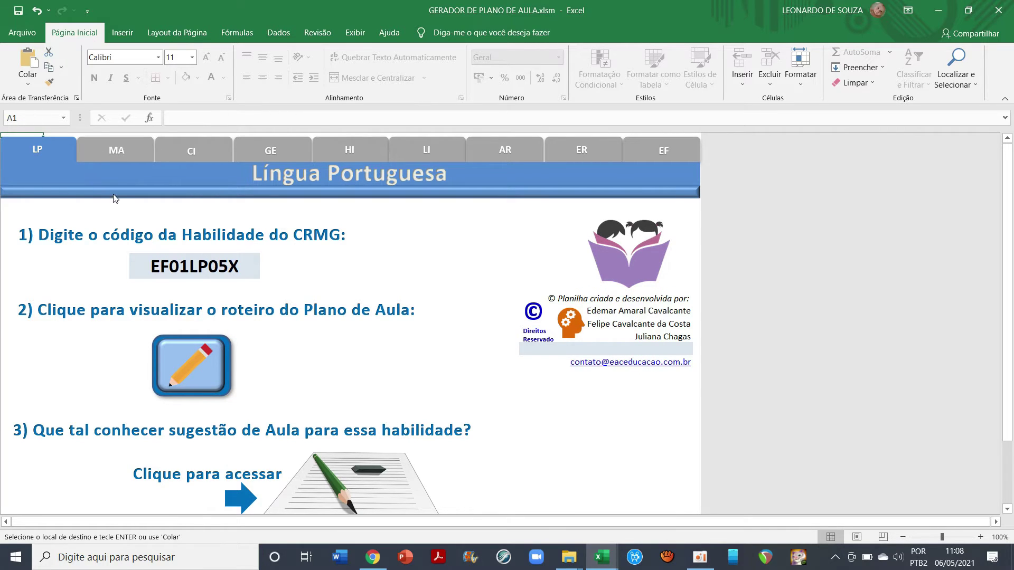
click(241, 271)
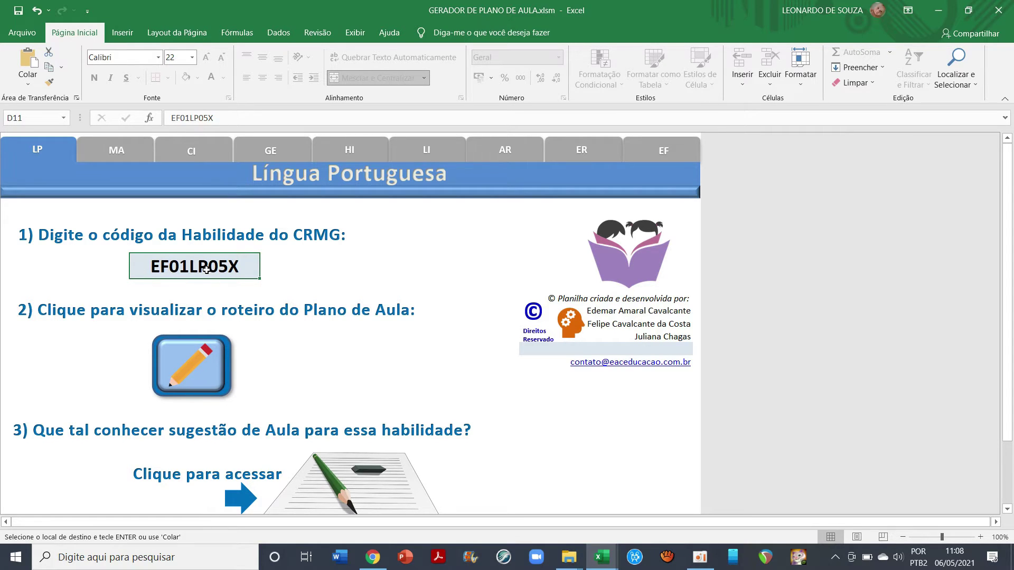
key(ctrl+v)
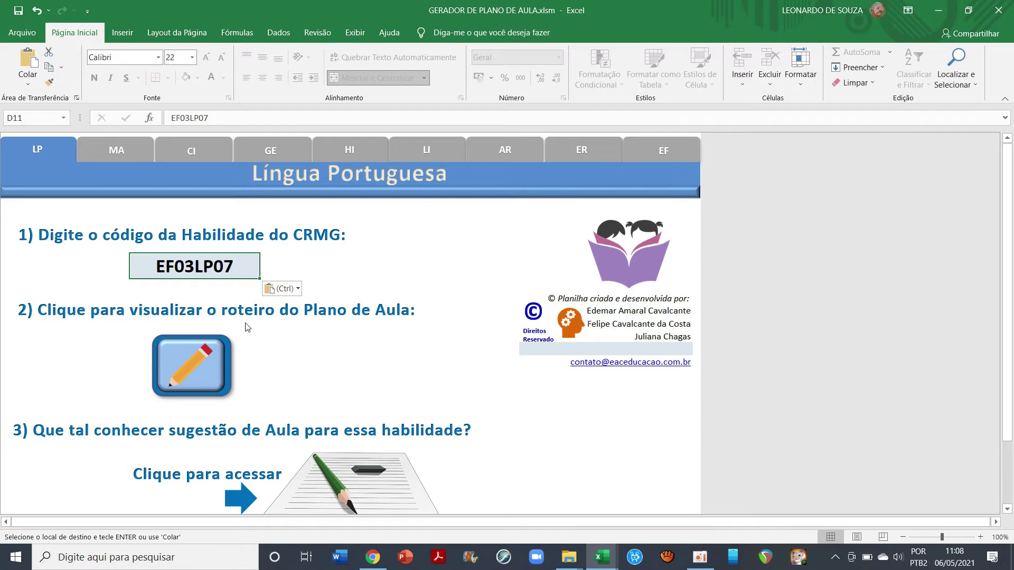
Open the lesson plan outline for skill EF03LP07 and skim through it.
click(179, 373)
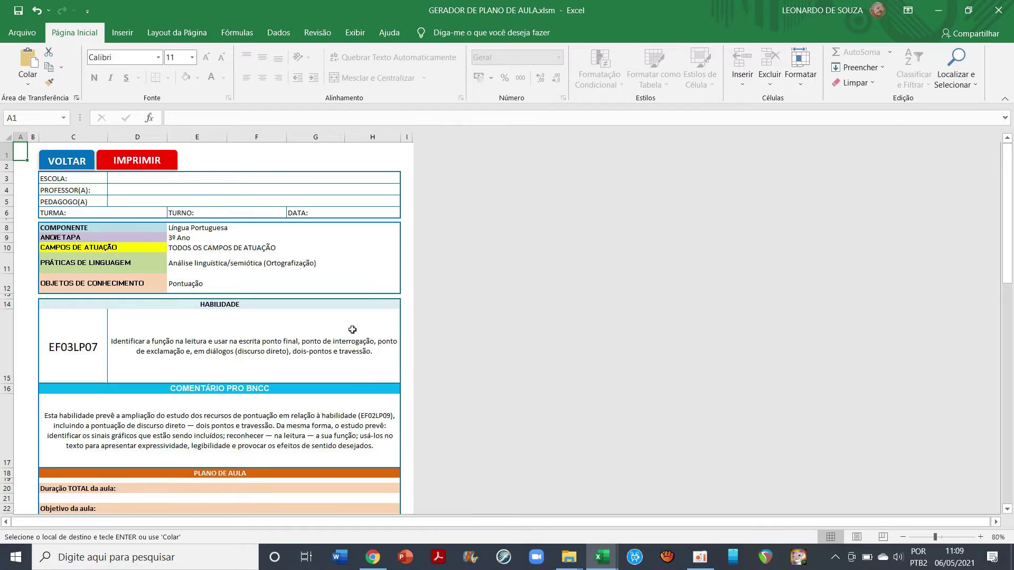
scroll(352, 329, down, 3)
scroll(352, 329, up, 3)
Switch to the CRMG POR BIM workbook to view the filtered skills, and return to the GERADOR DE PLANO DE AULA lesson plan.
mouse_move(601, 563)
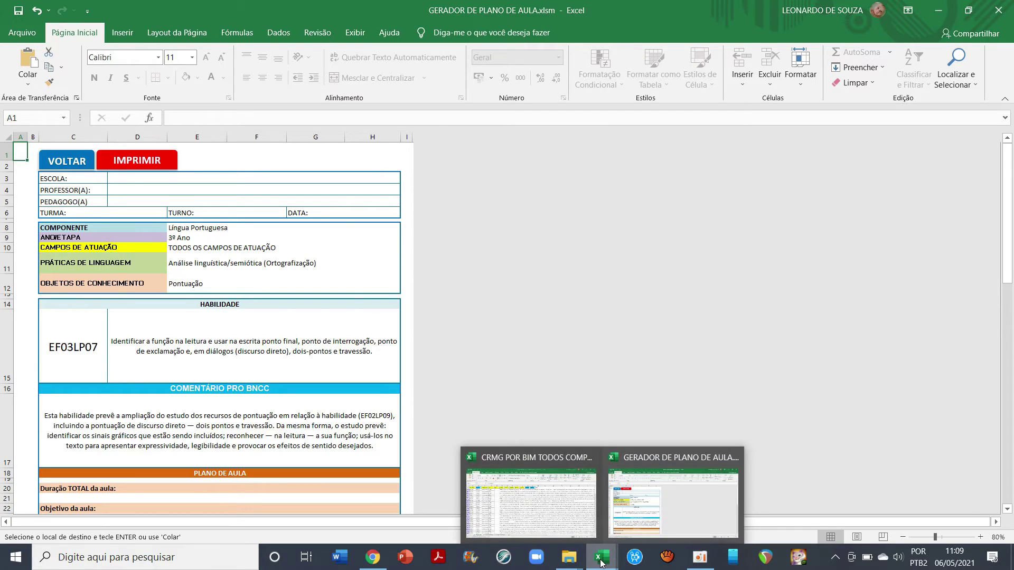
click(560, 511)
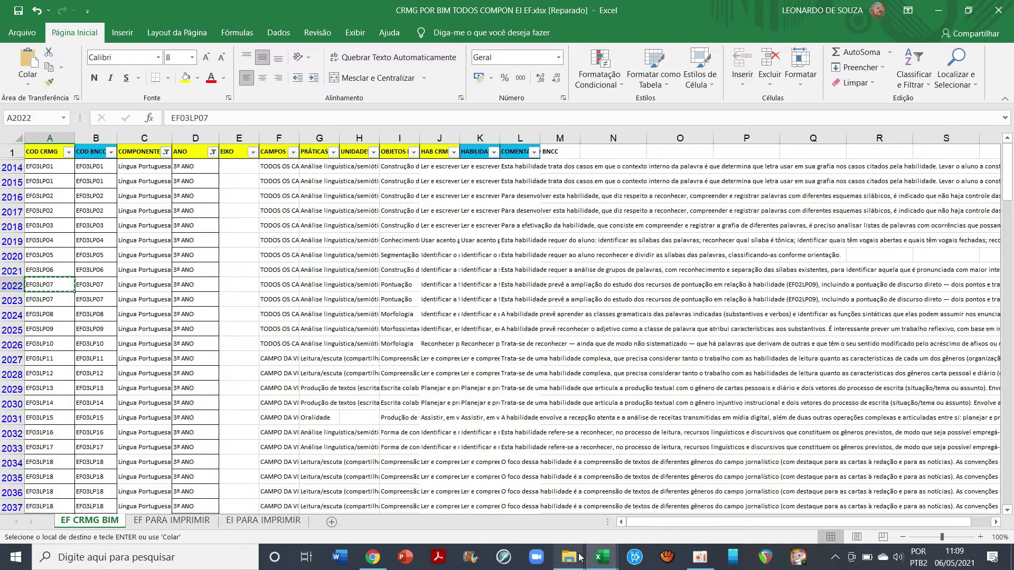
mouse_move(602, 558)
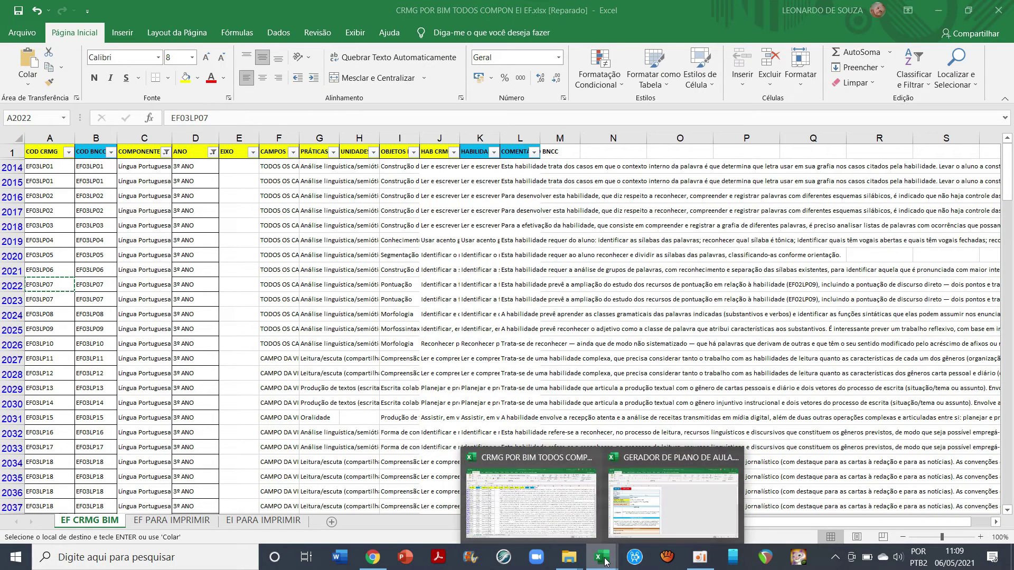
click(634, 501)
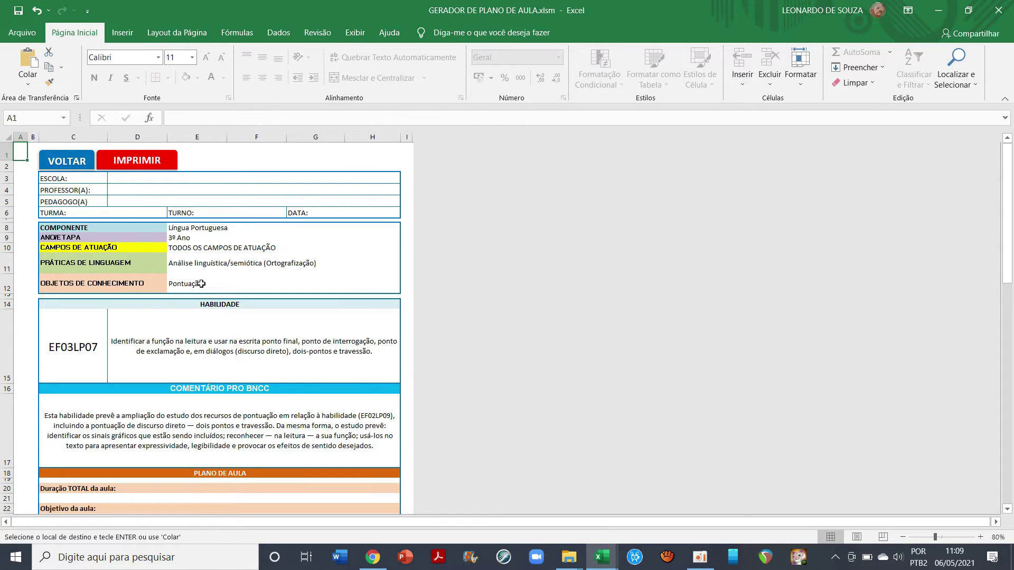
Review the EF03LP07 lesson plan from HABILIDADE and COMENTÁRIO PRO BNCC through PLANO DE AULA to DETALHAMENTO DA AULA.
scroll(205, 286, down, 3)
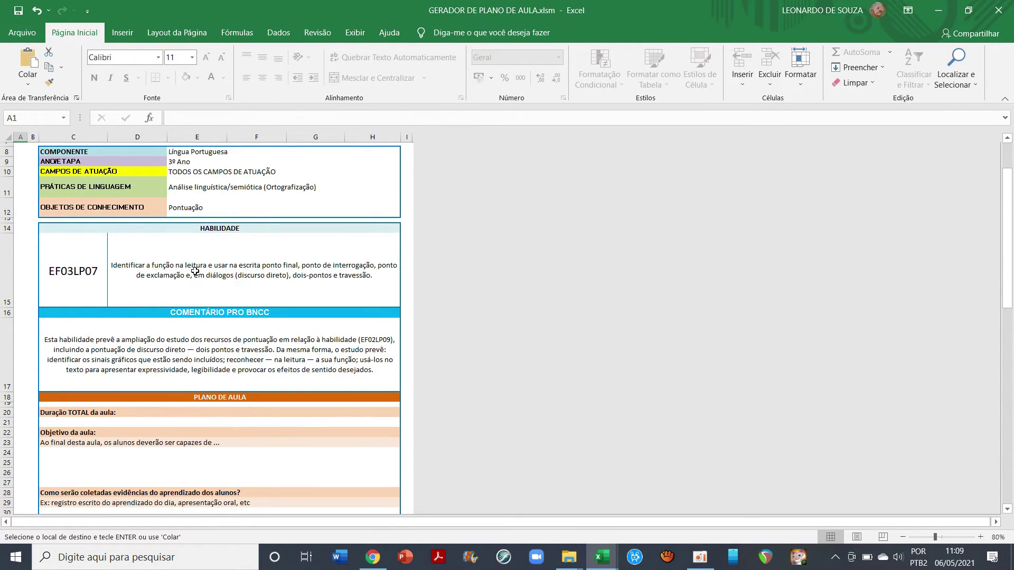
scroll(186, 360, down, 3)
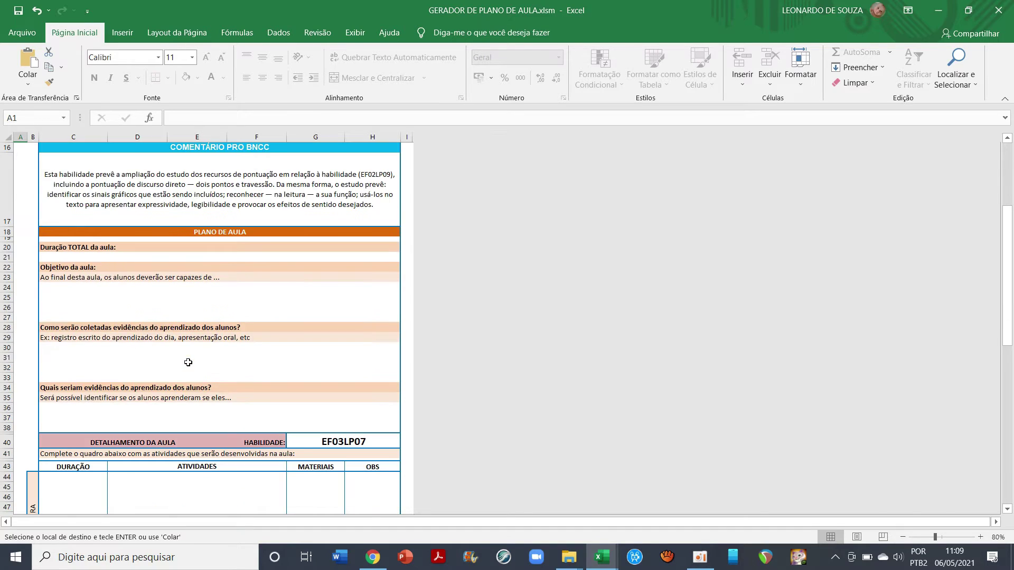
scroll(194, 243, up, 1)
scroll(193, 243, up, 1)
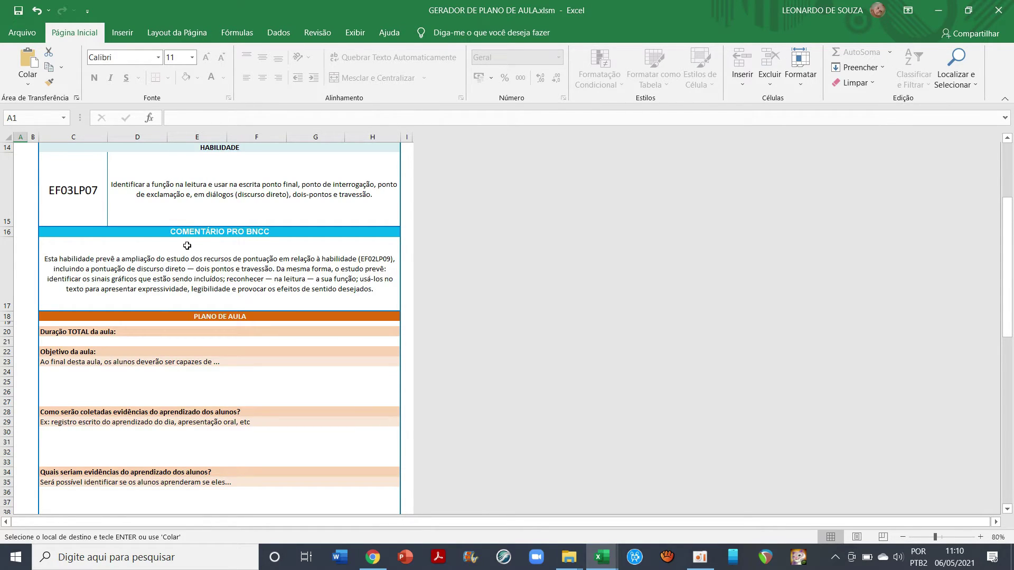
scroll(188, 241, down, 1)
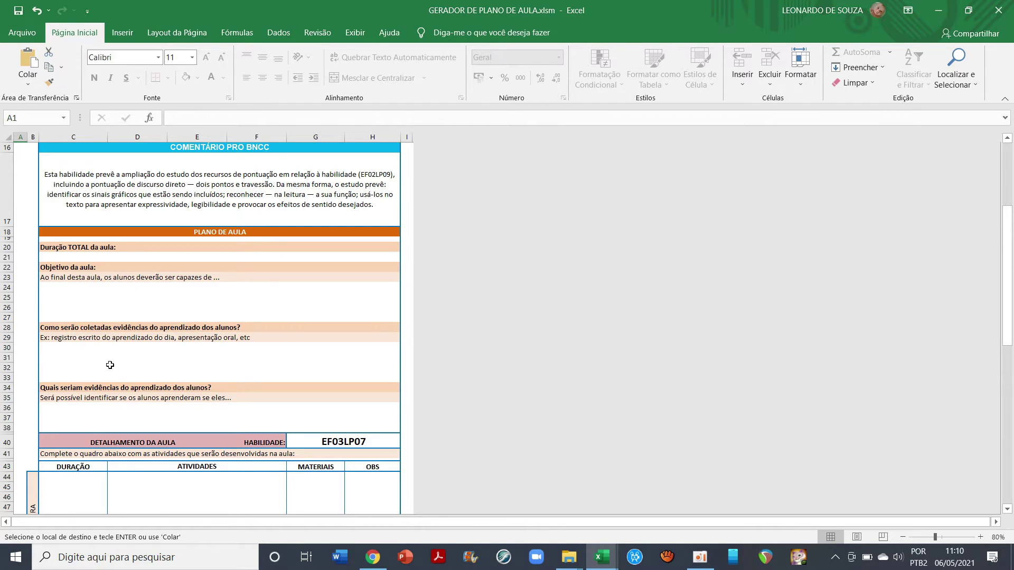
scroll(185, 373, down, 3)
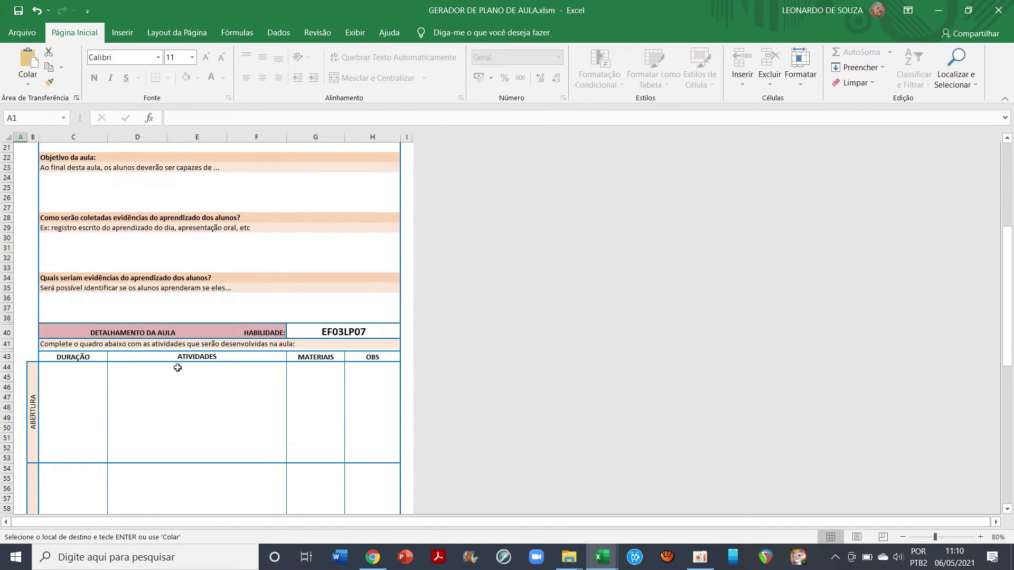
Review the EF03LP07 lesson plan's ABERTURA, SEQUÊNCIA DE ATIVIDADES and FECHAMENTO sections, and recheck its header, HABILIDADE and PLANO DE AULA fields.
scroll(178, 368, down, 5)
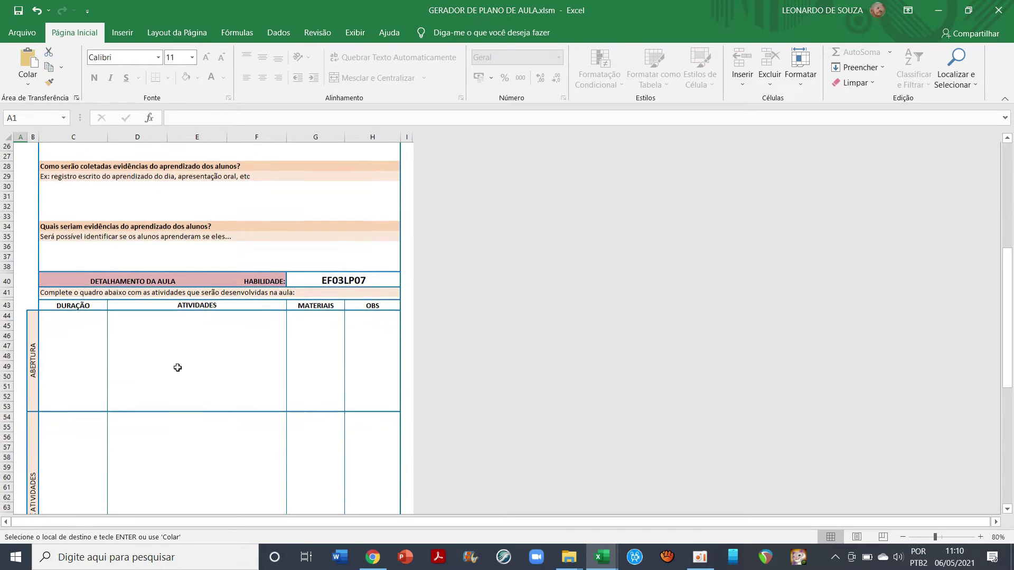
scroll(178, 368, down, 1)
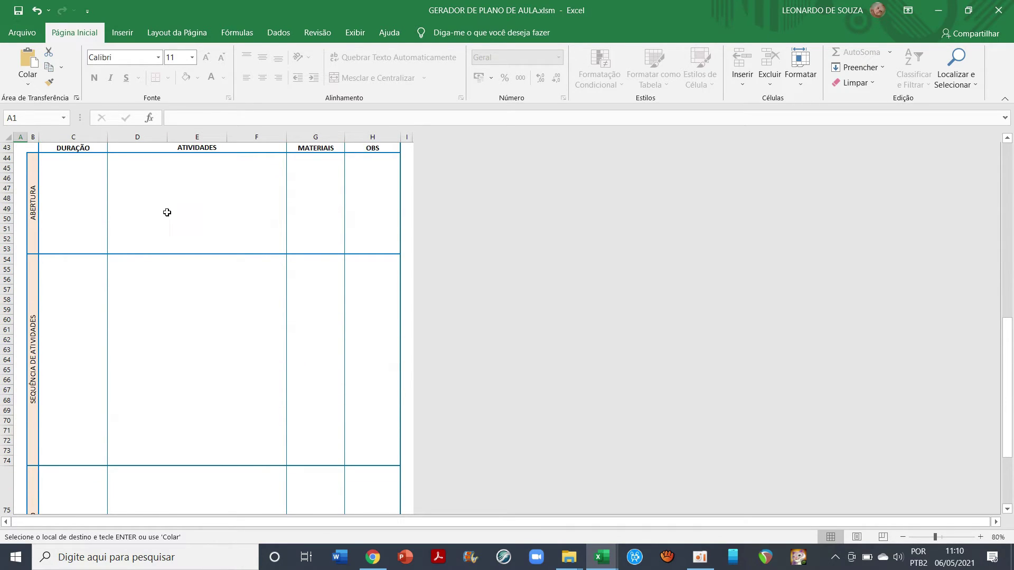
scroll(153, 408, down, 6)
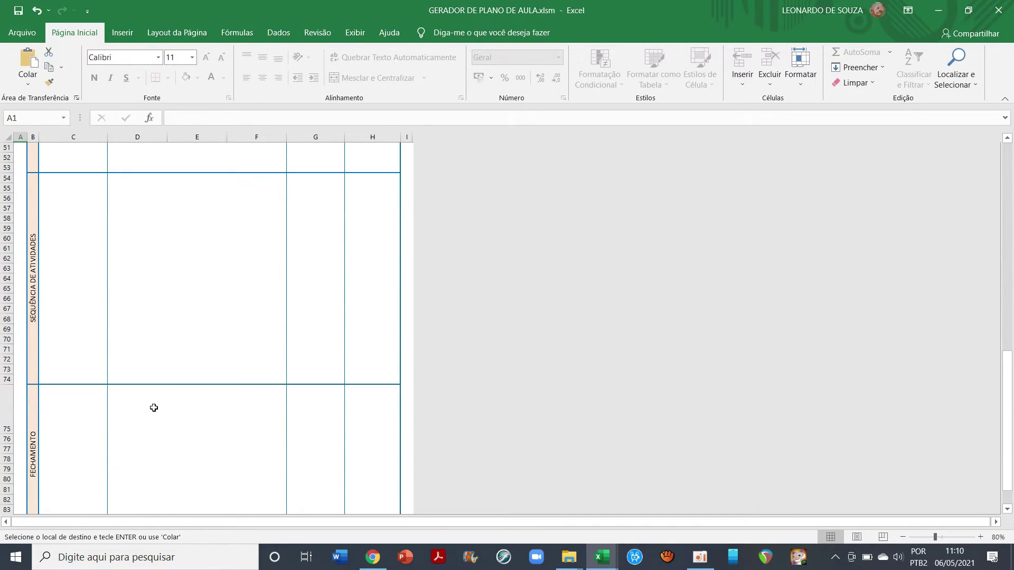
scroll(154, 408, up, 6)
scroll(154, 408, up, 10)
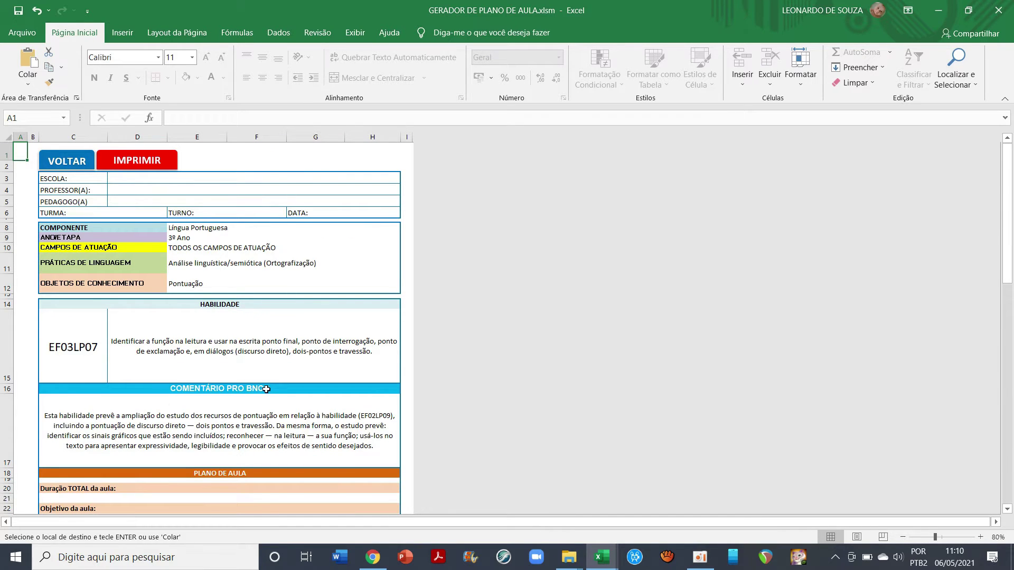
scroll(266, 389, down, 3)
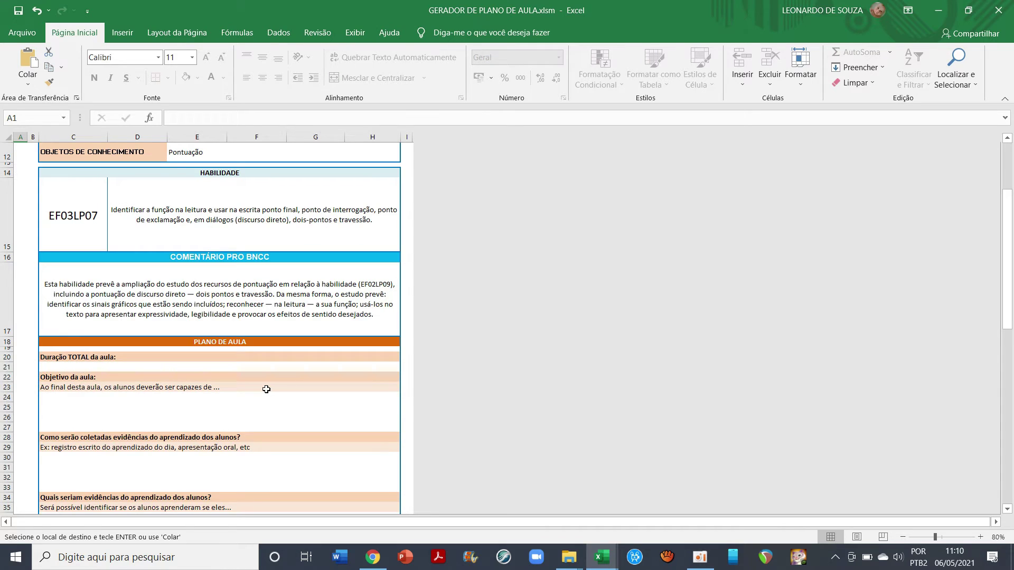
scroll(266, 389, down, 1)
scroll(266, 389, up, 2)
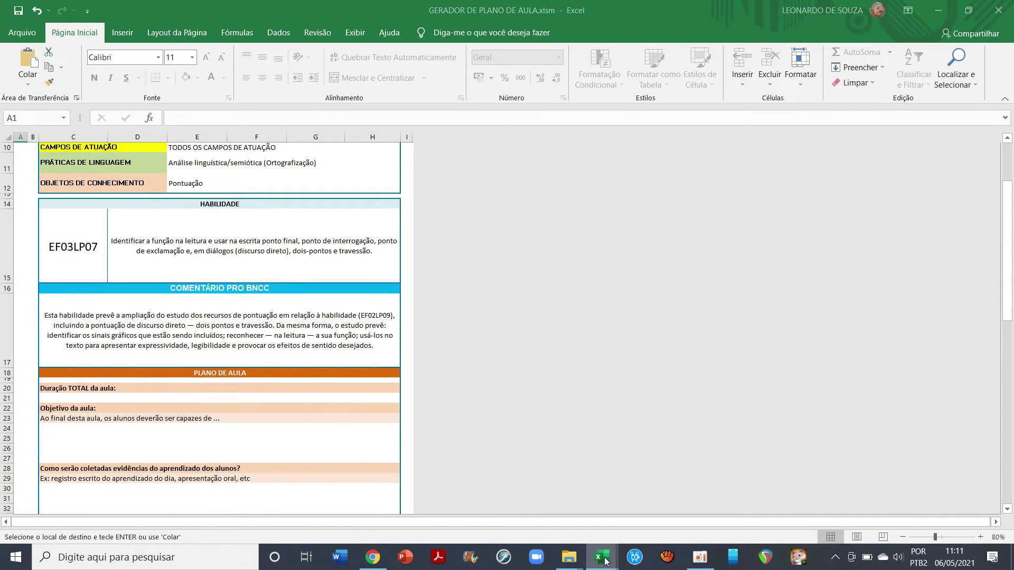
Switch to the CRMG POR BIM workbook and filter the COMPONENTE column to Ciências instead of Língua Portuguesa.
mouse_move(605, 552)
click(551, 508)
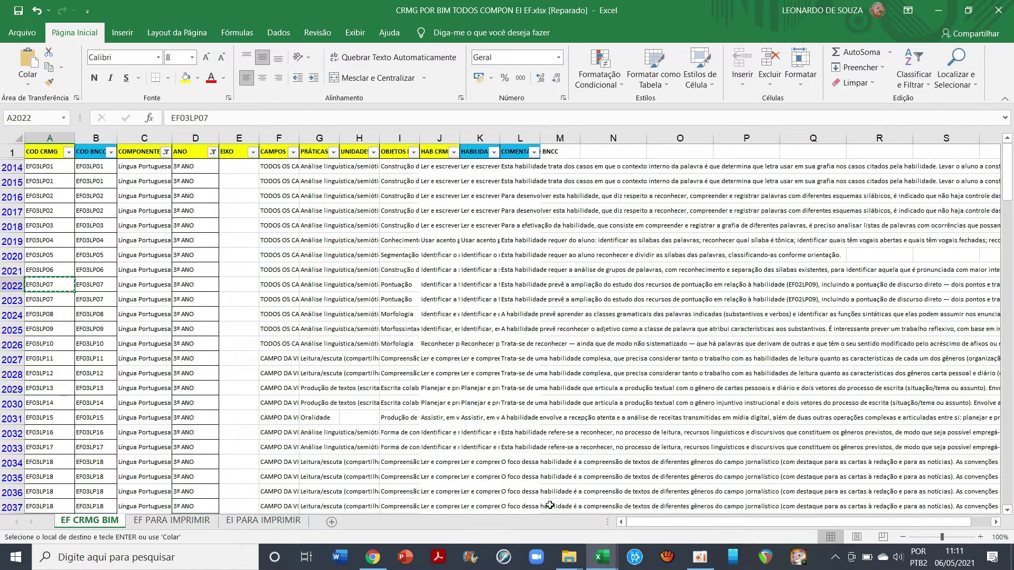
click(166, 153)
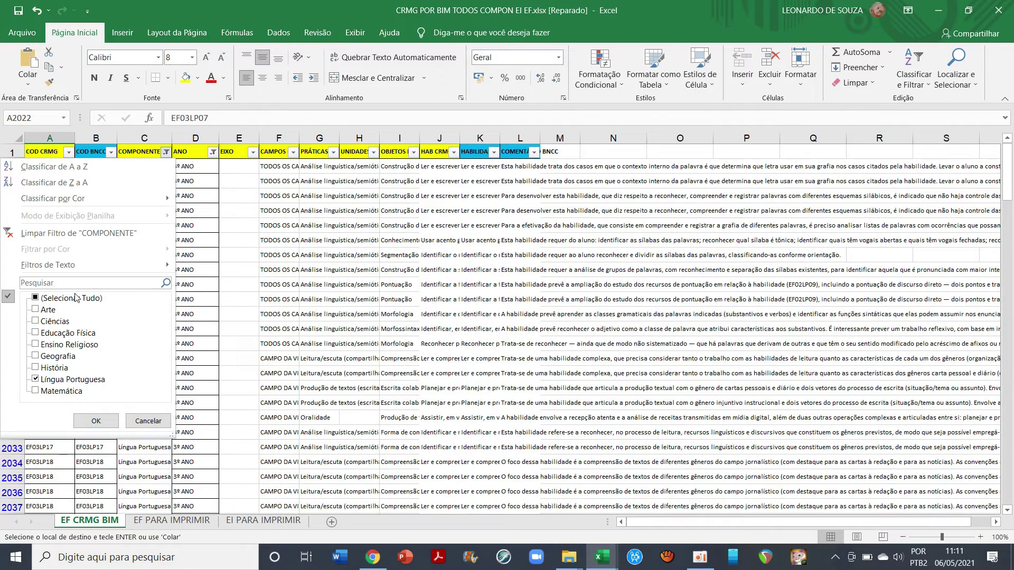
click(35, 322)
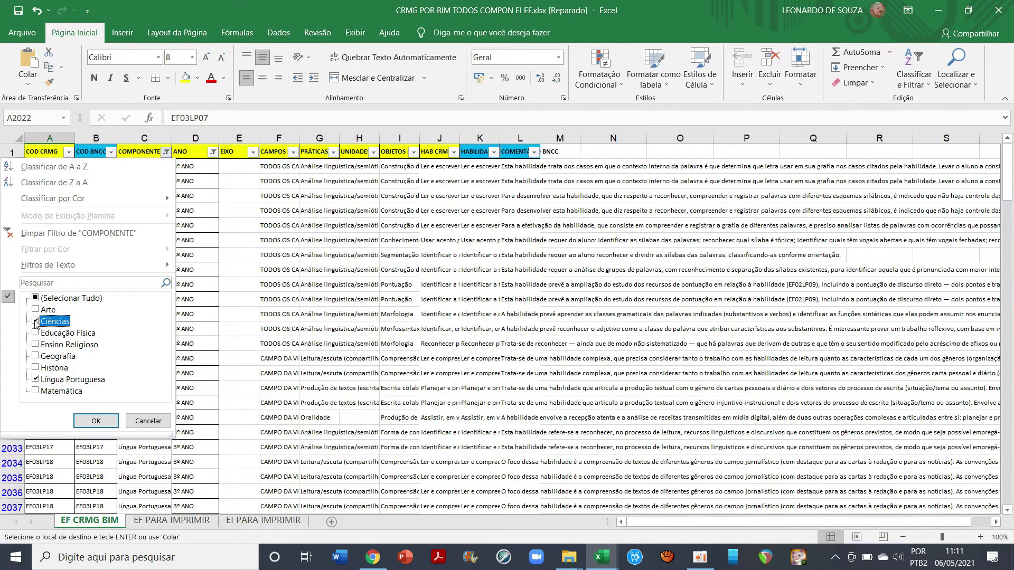
click(35, 379)
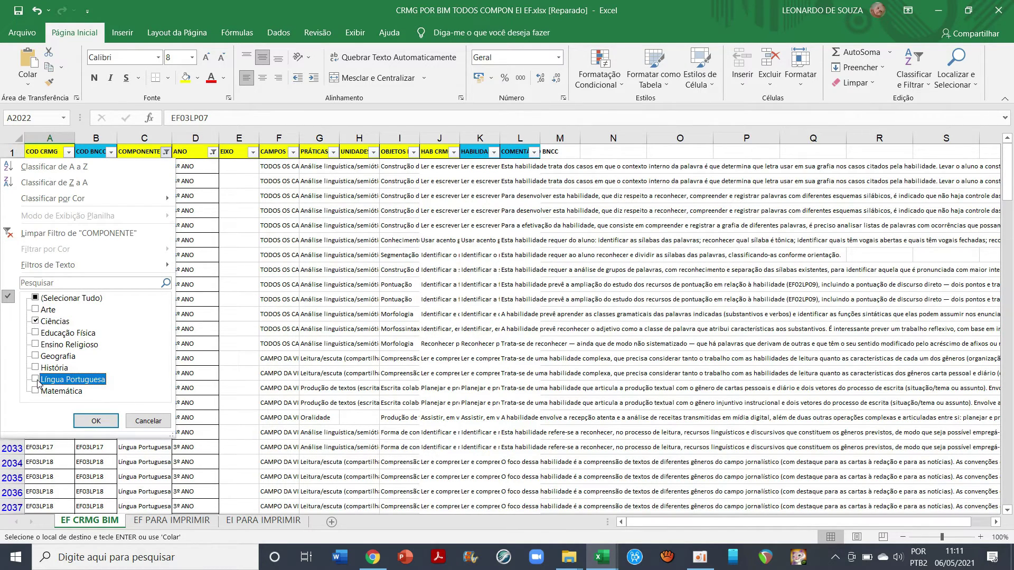
click(94, 422)
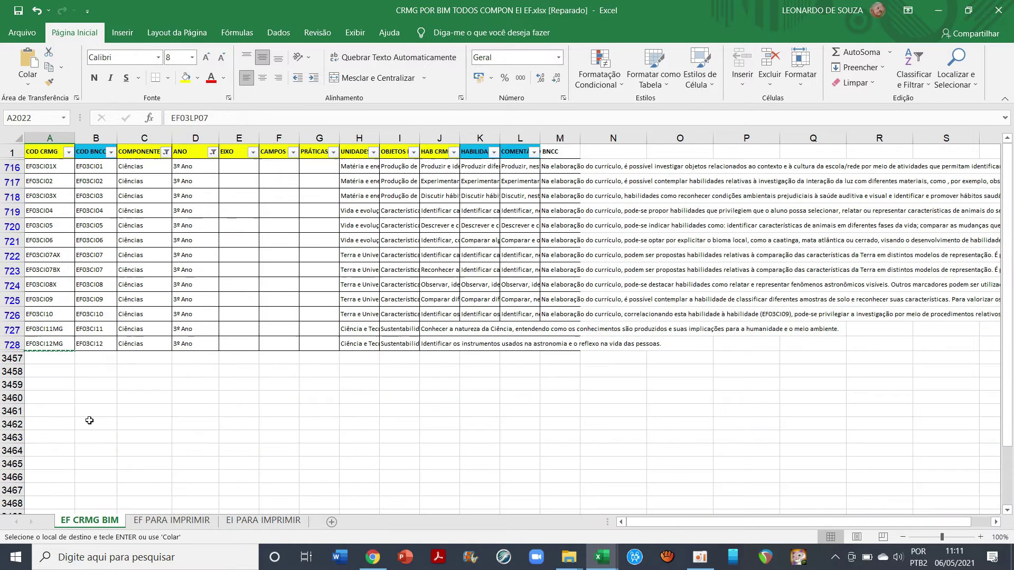
Filter the ANO column to show only 5º Ano.
click(212, 153)
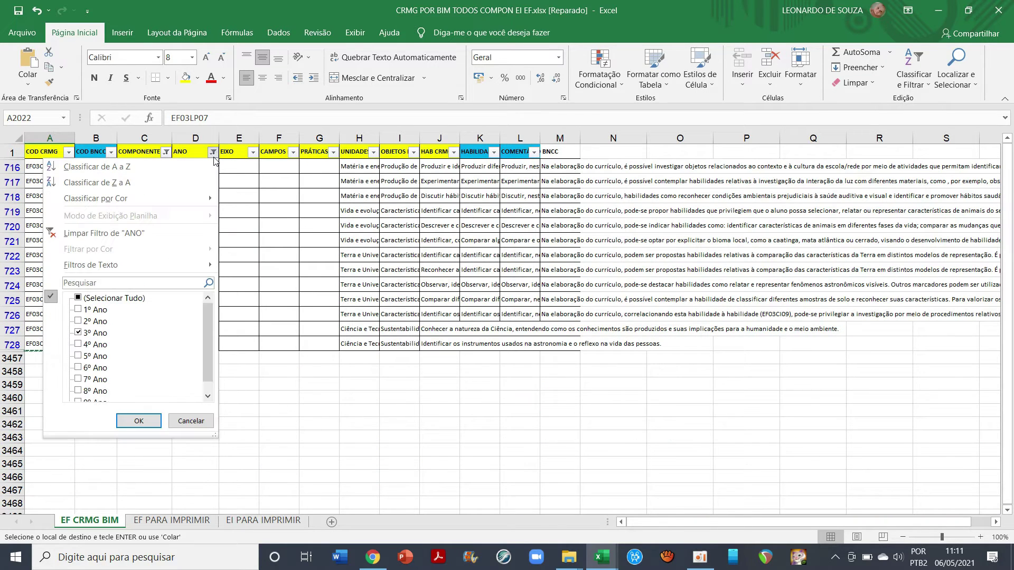
click(79, 357)
click(79, 334)
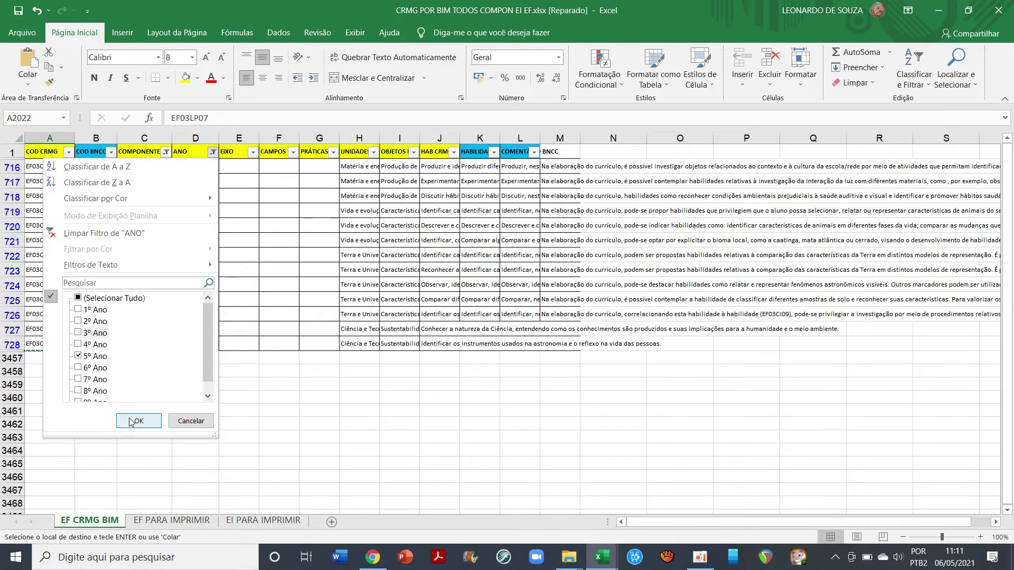
click(78, 298)
click(78, 299)
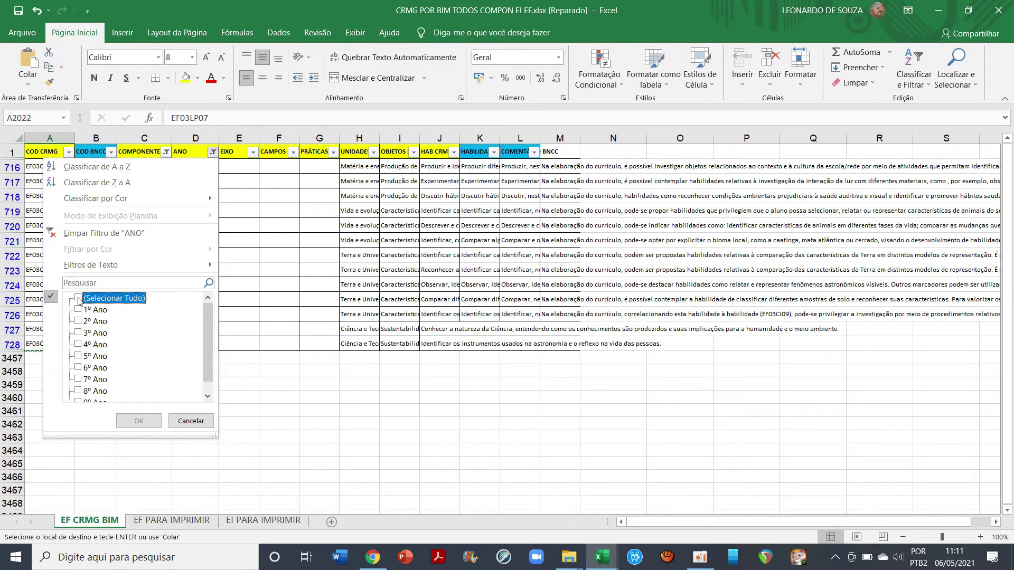
click(78, 357)
click(128, 421)
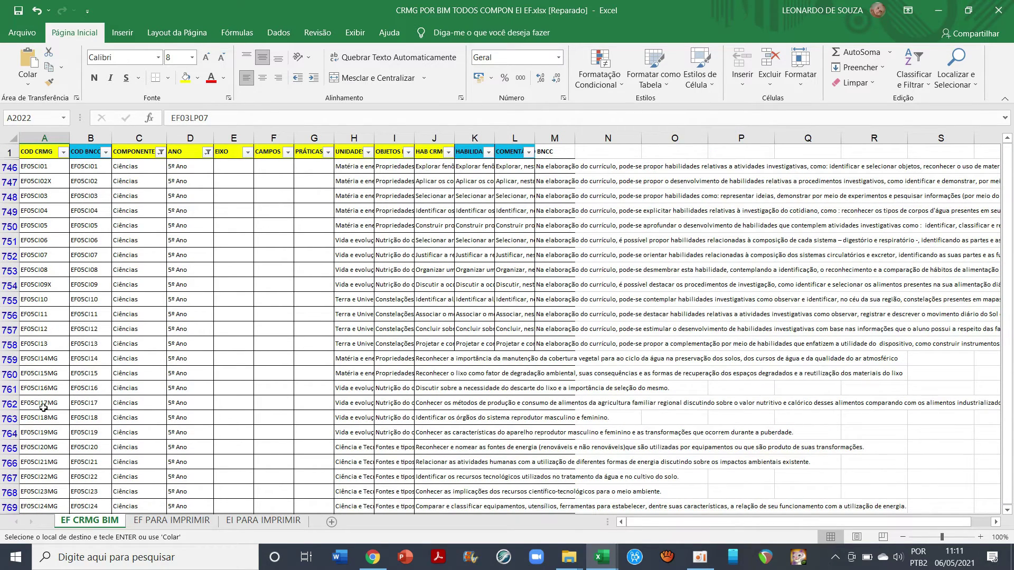
Select the skill code EF05CI14MG in the COD CRMG column.
click(40, 359)
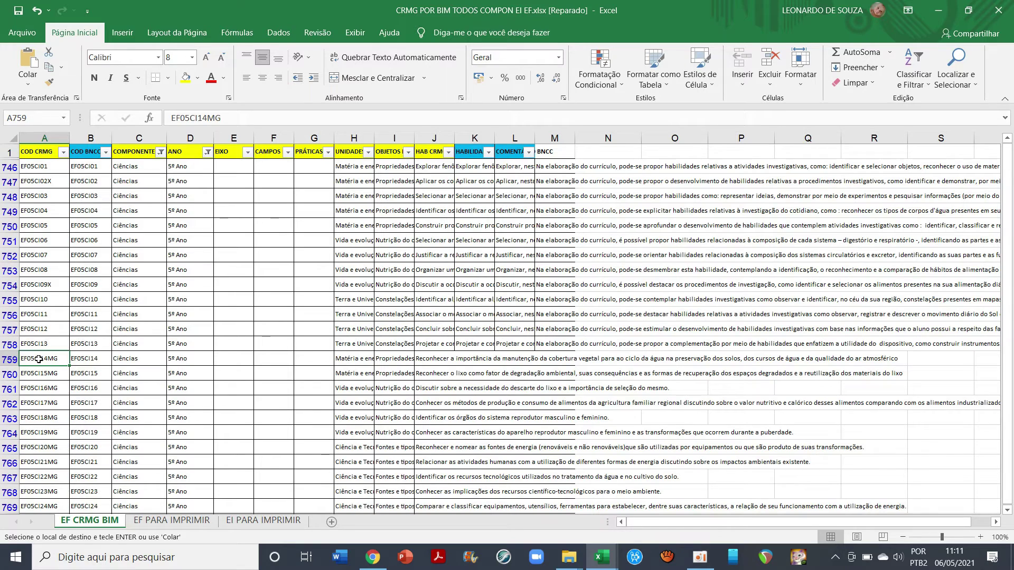
right_click(39, 359)
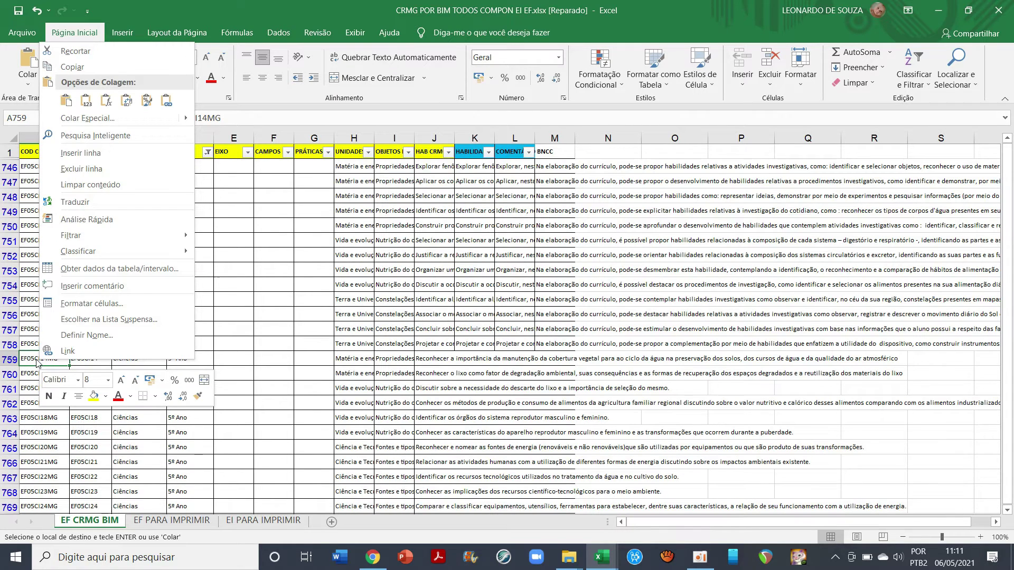
click(36, 359)
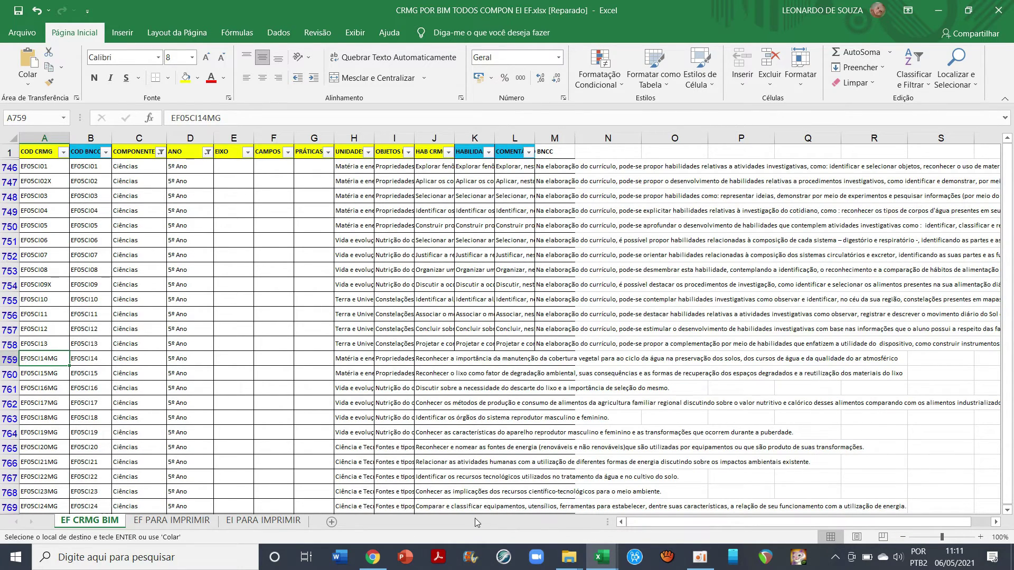
mouse_move(600, 557)
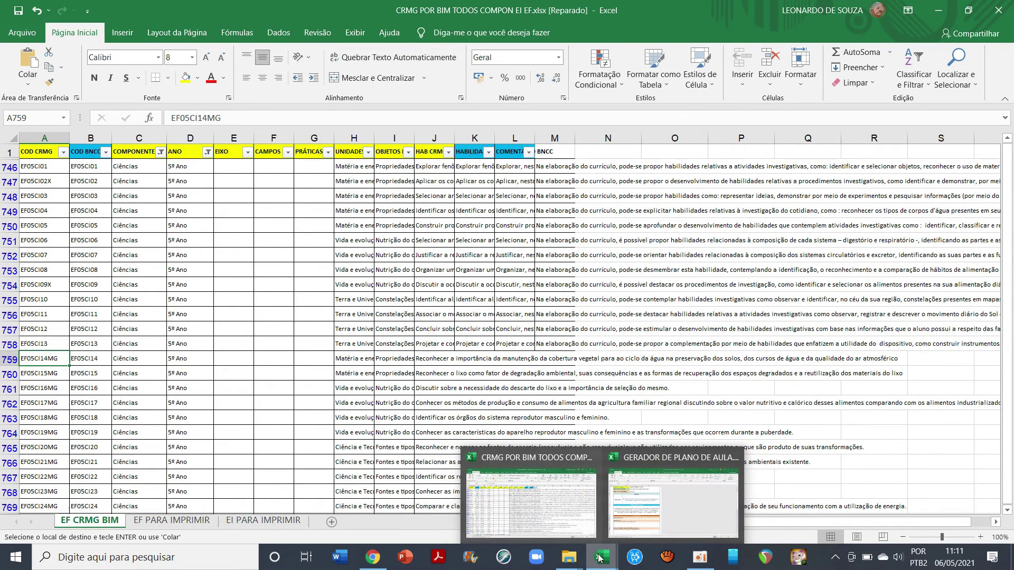
Switch to Chrome to browse the 2021 Ensino Fundamental Anos Iniciais course plan links, and return to the CRMG POR BIM workbook.
click(373, 557)
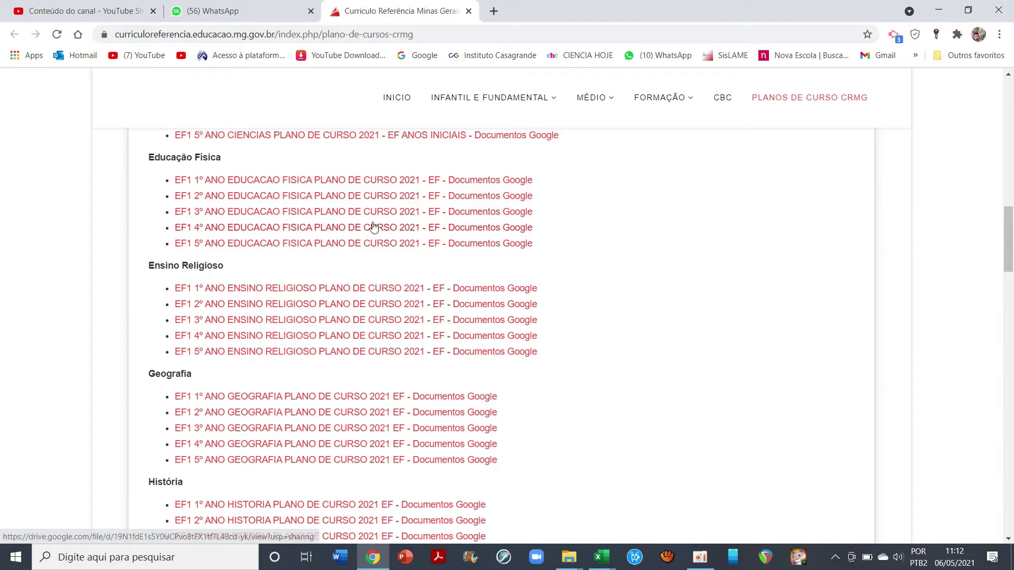
scroll(373, 227, up, 5)
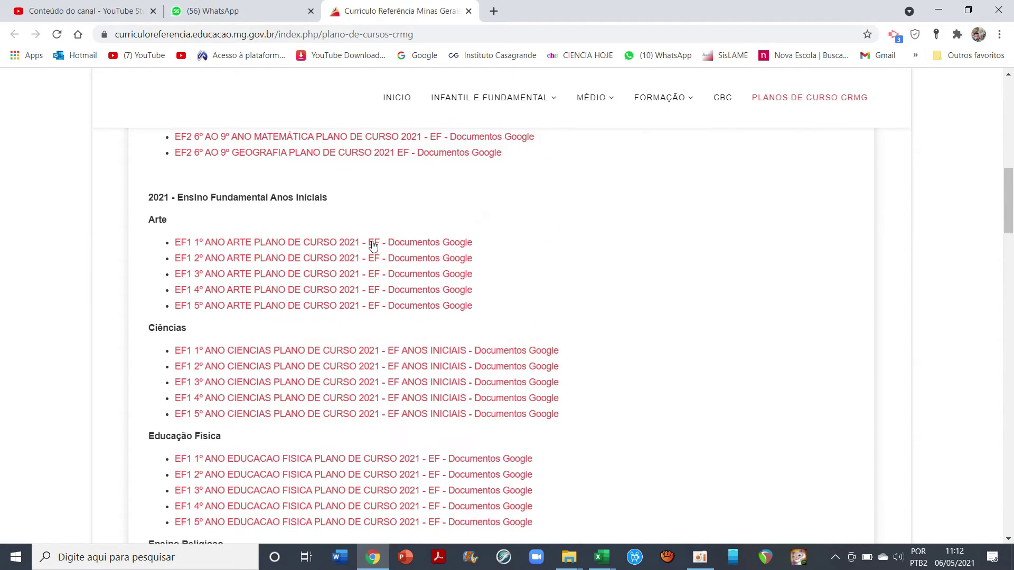
scroll(374, 246, up, 1)
scroll(373, 246, down, 2)
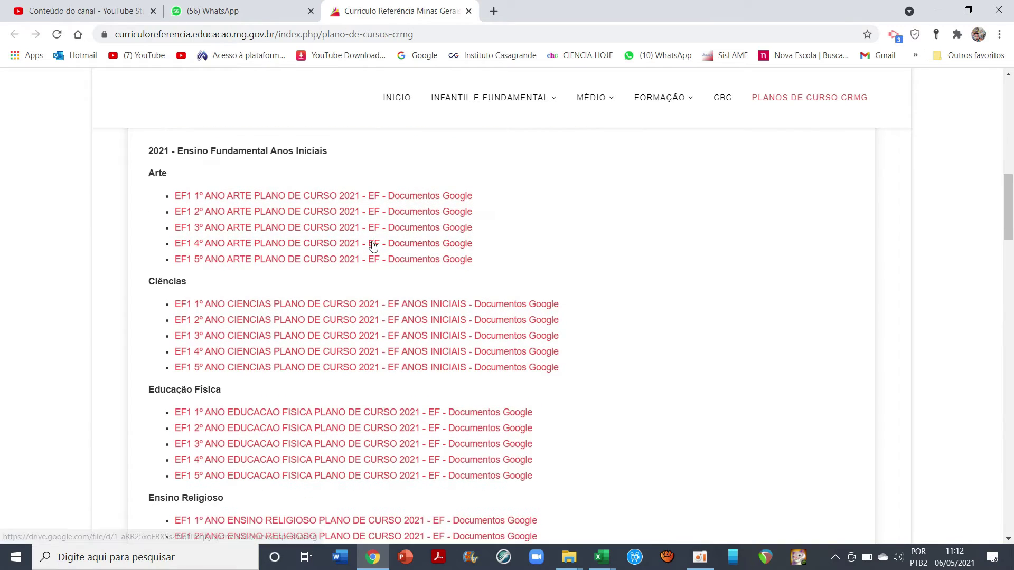
scroll(373, 245, up, 3)
scroll(366, 293, up, 1)
scroll(366, 293, down, 4)
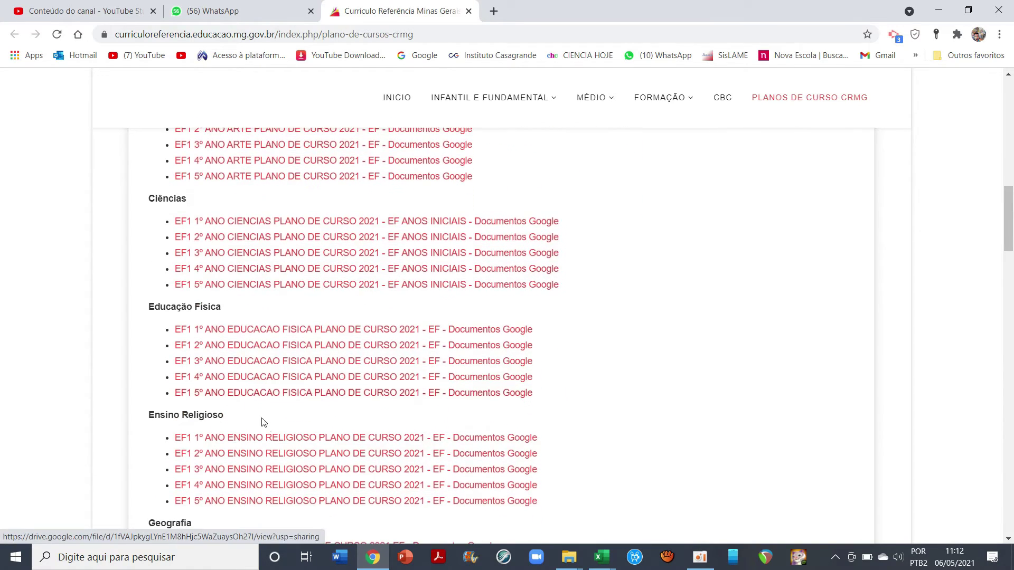
scroll(267, 426, down, 2)
scroll(266, 423, down, 2)
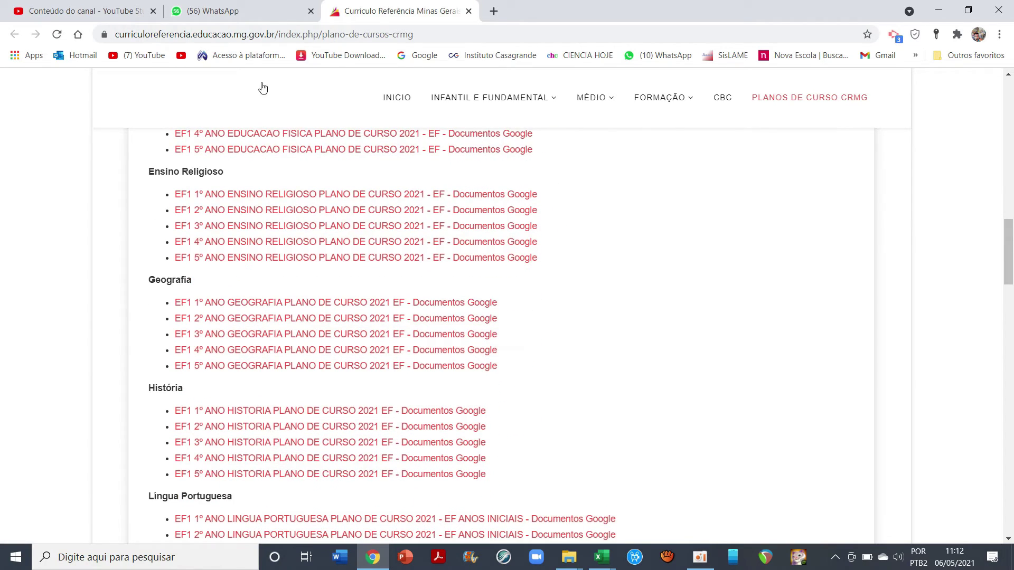
click(607, 562)
click(534, 494)
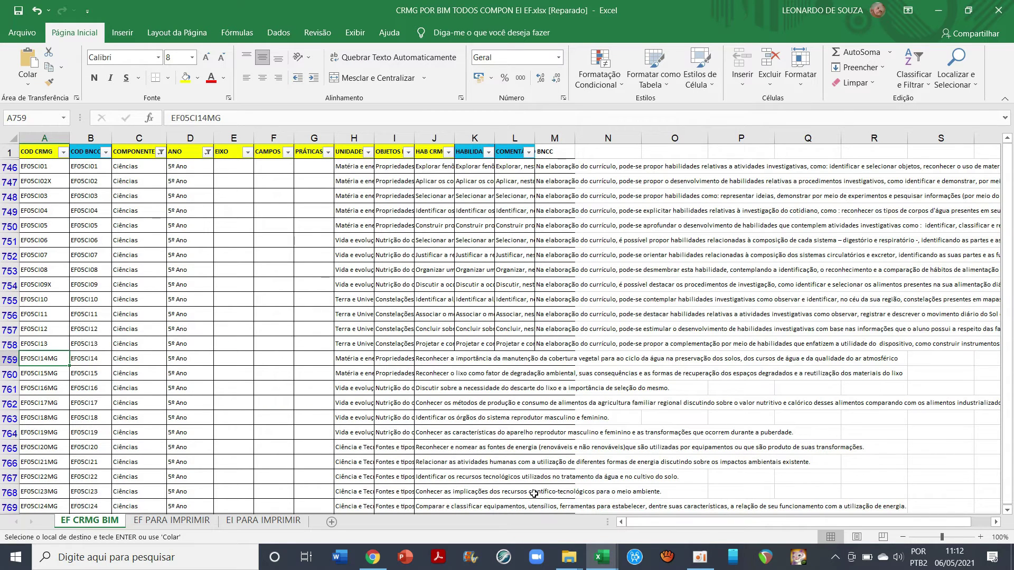
Switch to Chrome and open the EF1 5º ANO CIENCIAS PLANO DE CURSO 2021 document from the CRMG course plans page.
click(373, 561)
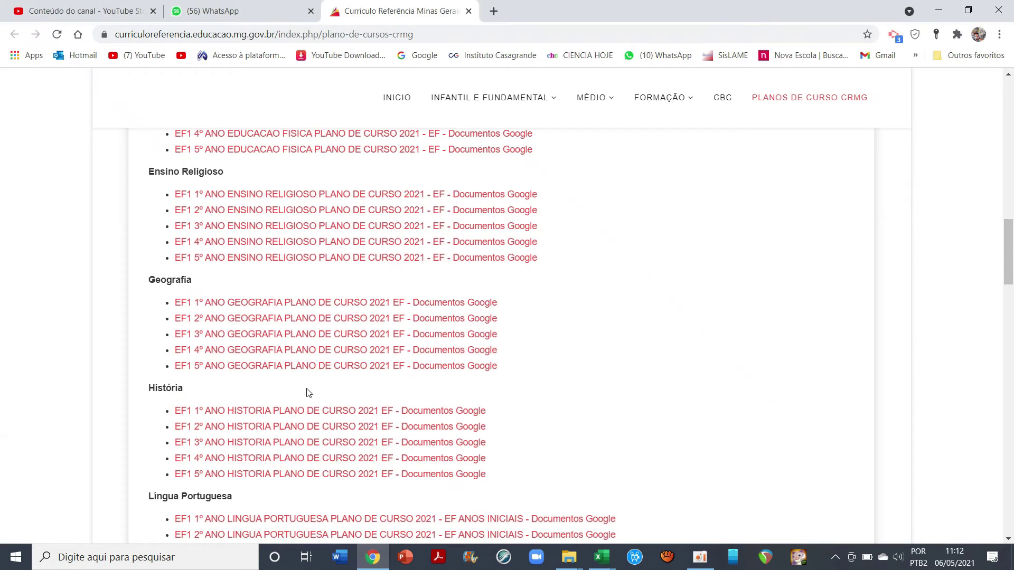
scroll(270, 377, down, 4)
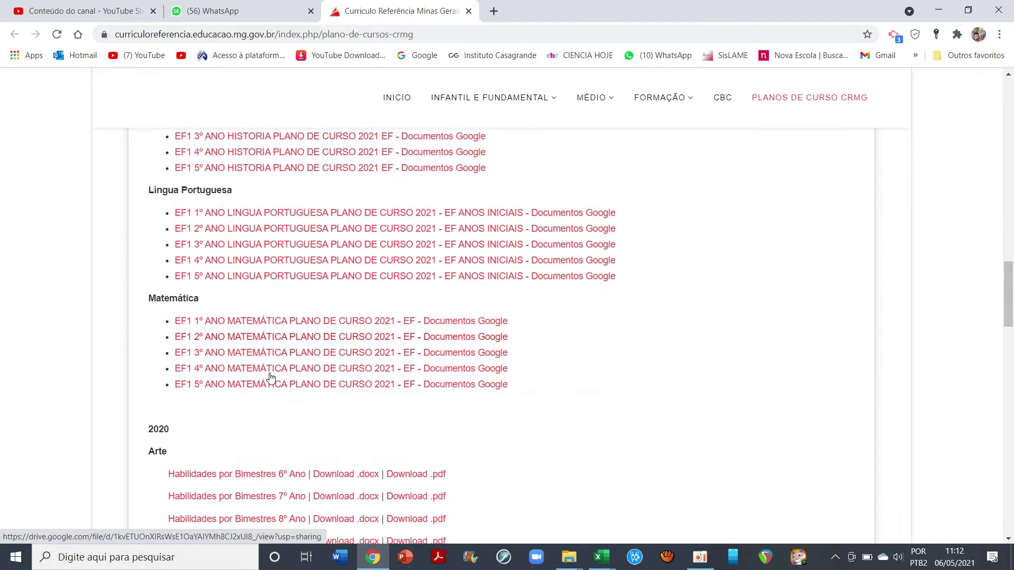
scroll(270, 376, up, 6)
scroll(269, 376, up, 5)
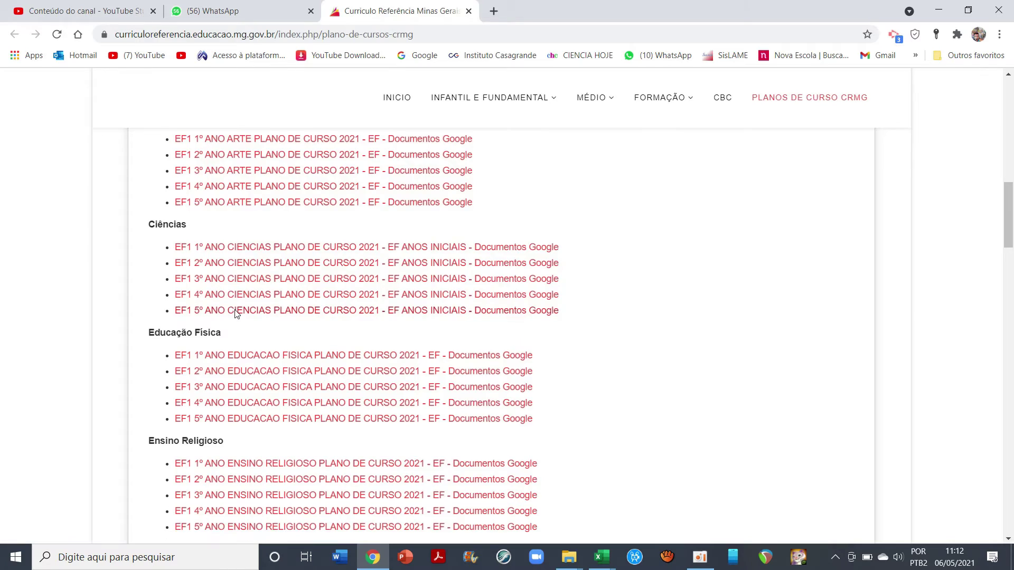
click(235, 312)
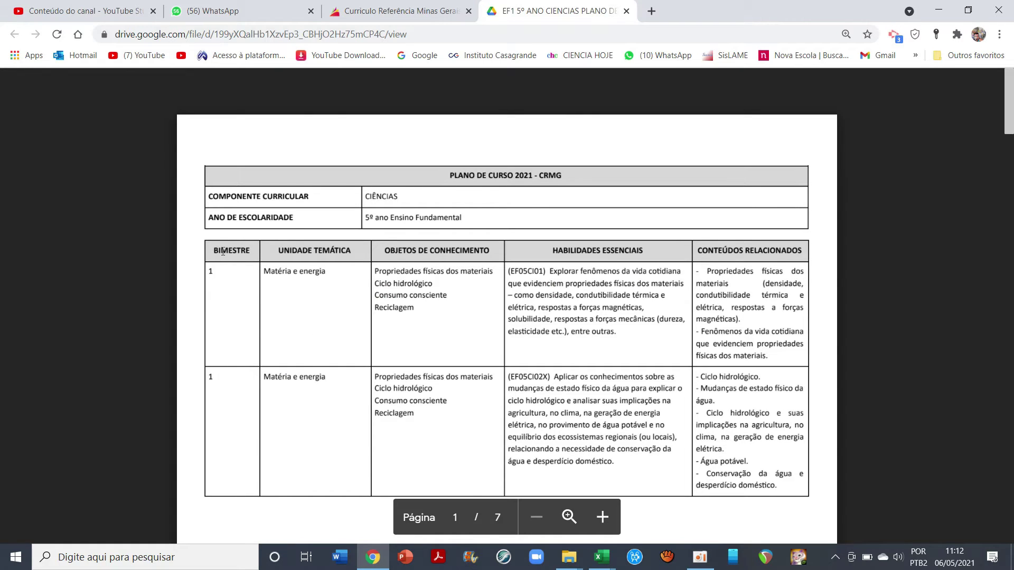
Examine the 5º ano Ciências course plan for the essential skills listed under bimestres 1 and 2.
scroll(264, 327, down, 5)
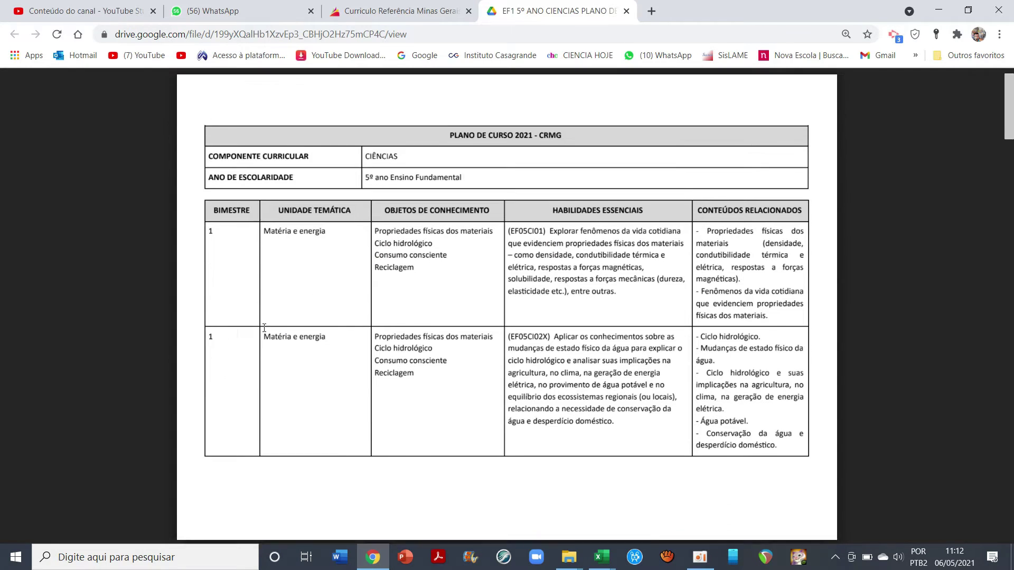
scroll(264, 328, down, 10)
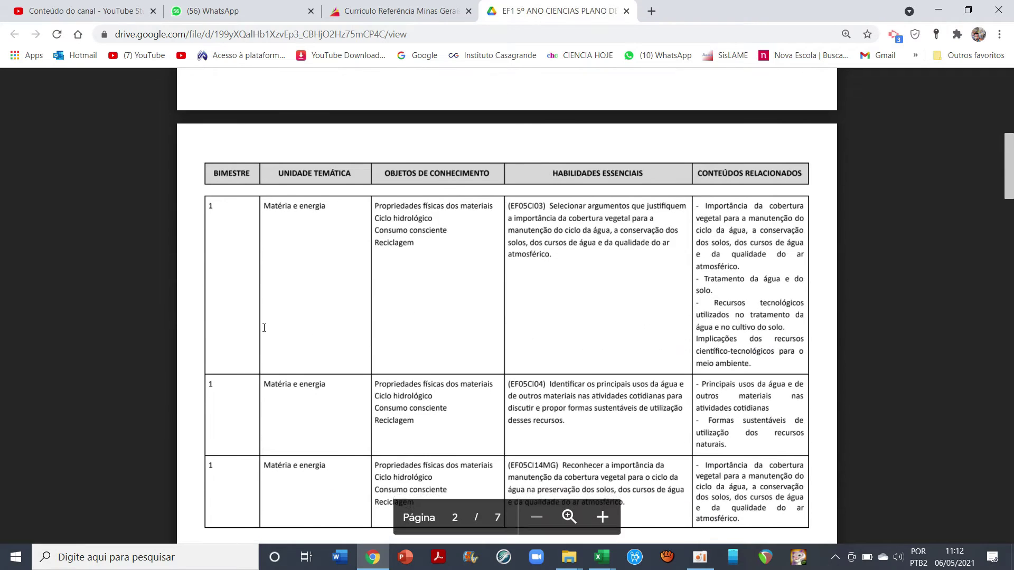
scroll(264, 328, down, 3)
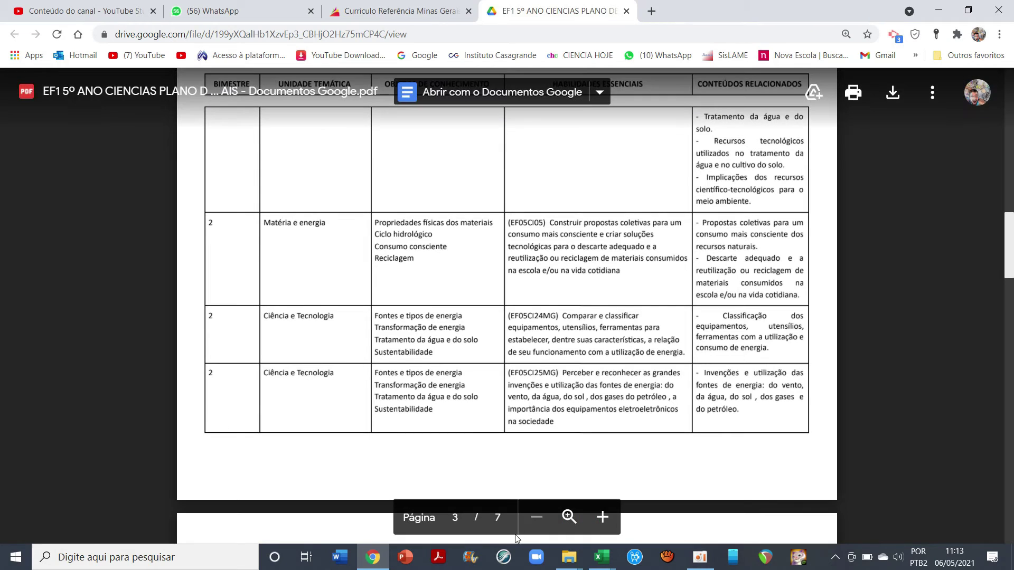
Switch to the CRMG POR BIM workbook and select the skill code EF05CI05 in the COD CRMG column.
click(602, 557)
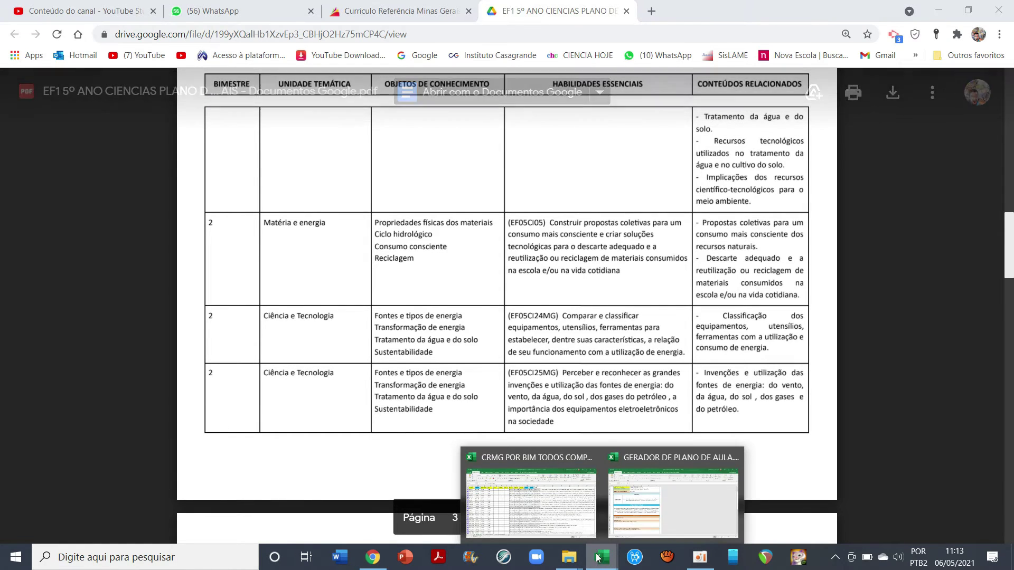
click(549, 516)
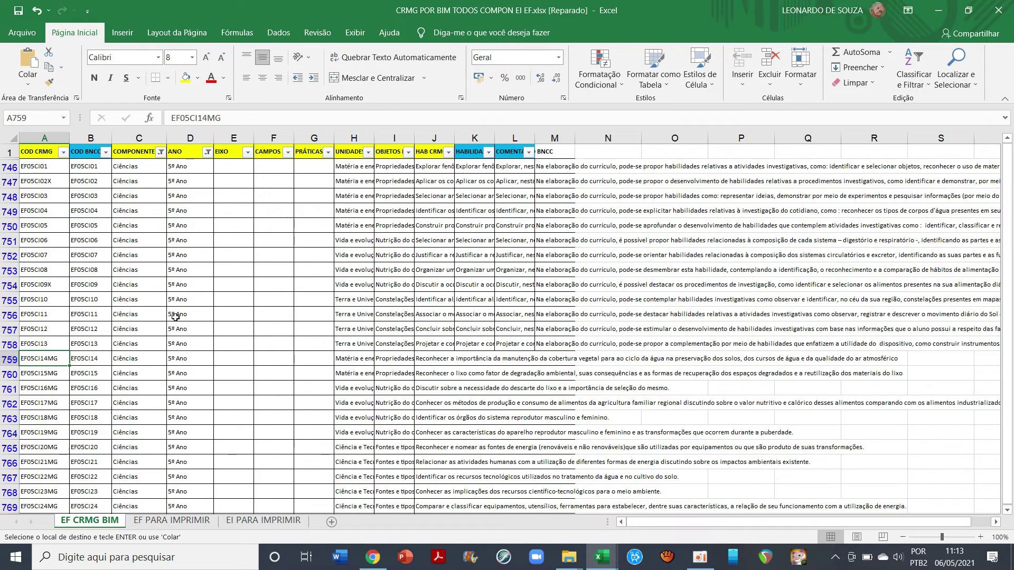
click(38, 228)
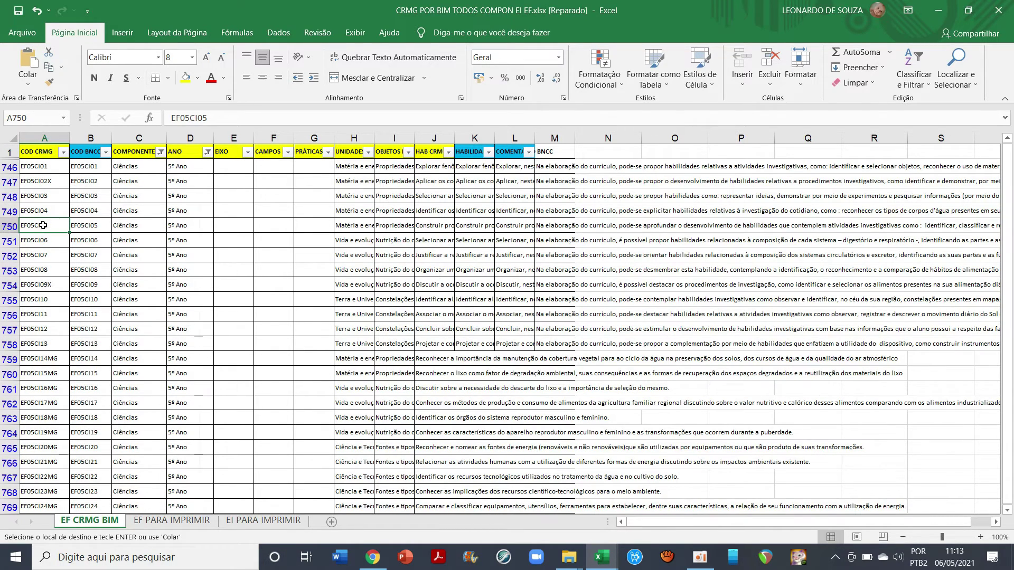
Copy the skill code EF05CI05 and switch to the GERADOR DE PLANO DE AULA workbook.
right_click(43, 225)
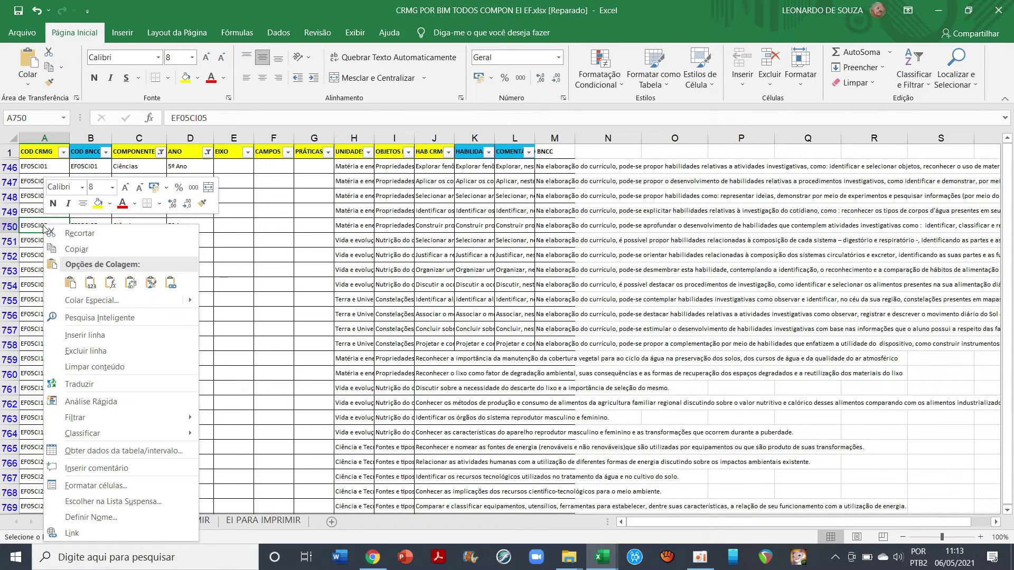
click(76, 249)
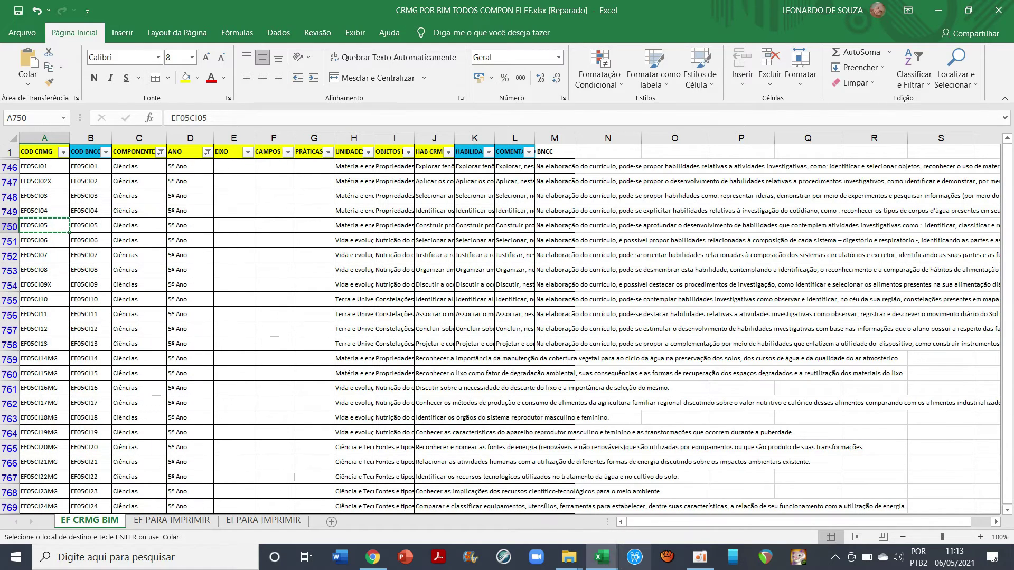
mouse_move(602, 559)
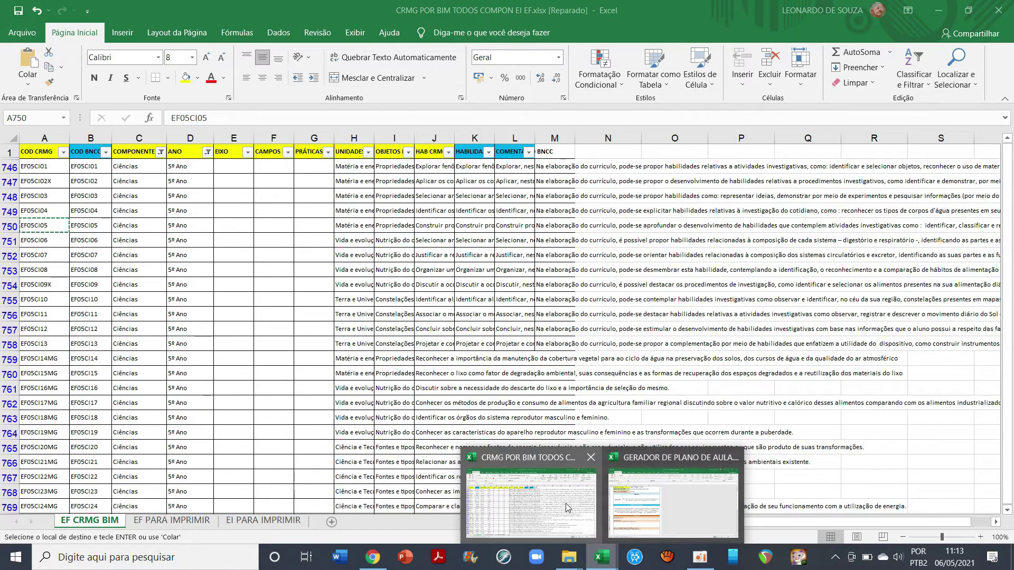
click(631, 504)
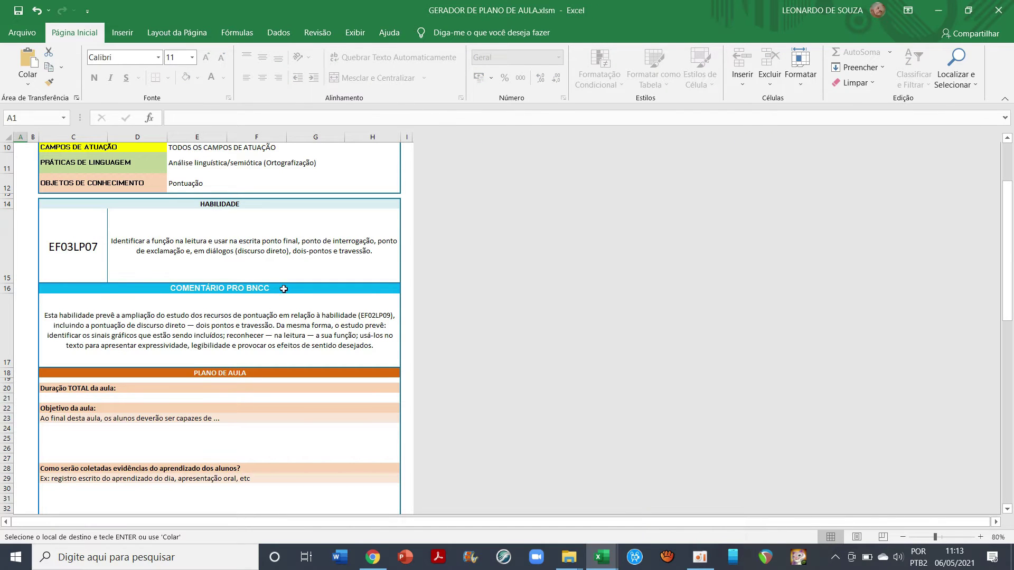
scroll(273, 235, down, 2)
scroll(272, 233, up, 5)
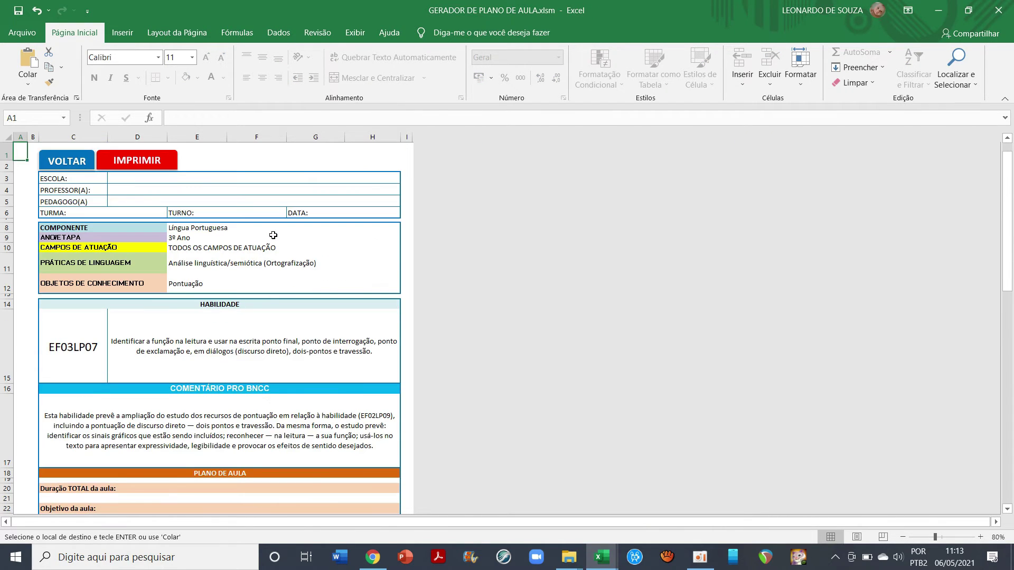
Return to the generator's input page, set the Ciências skill code to the copied EF05CI05 and display its lesson plan.
click(73, 161)
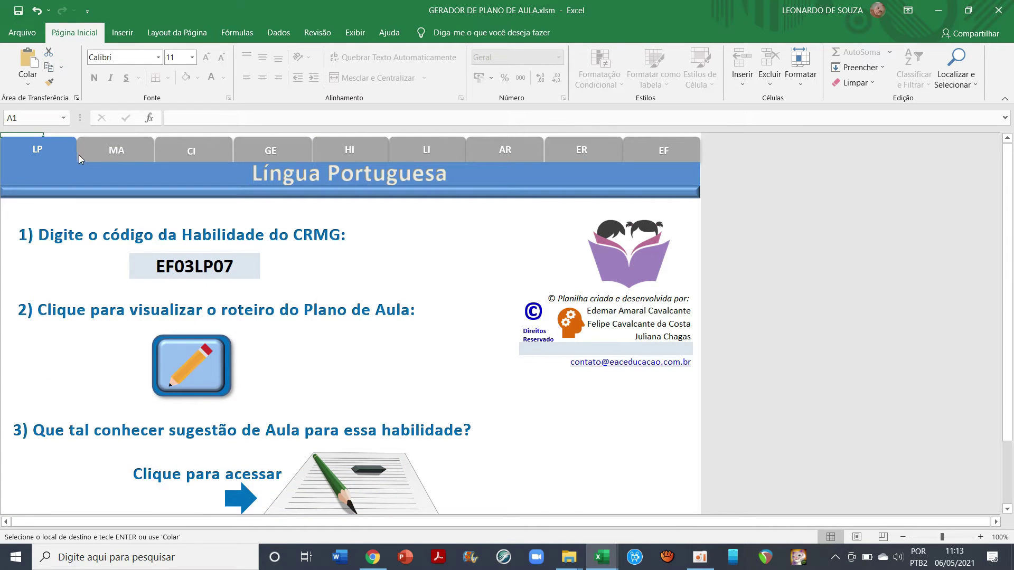
click(202, 154)
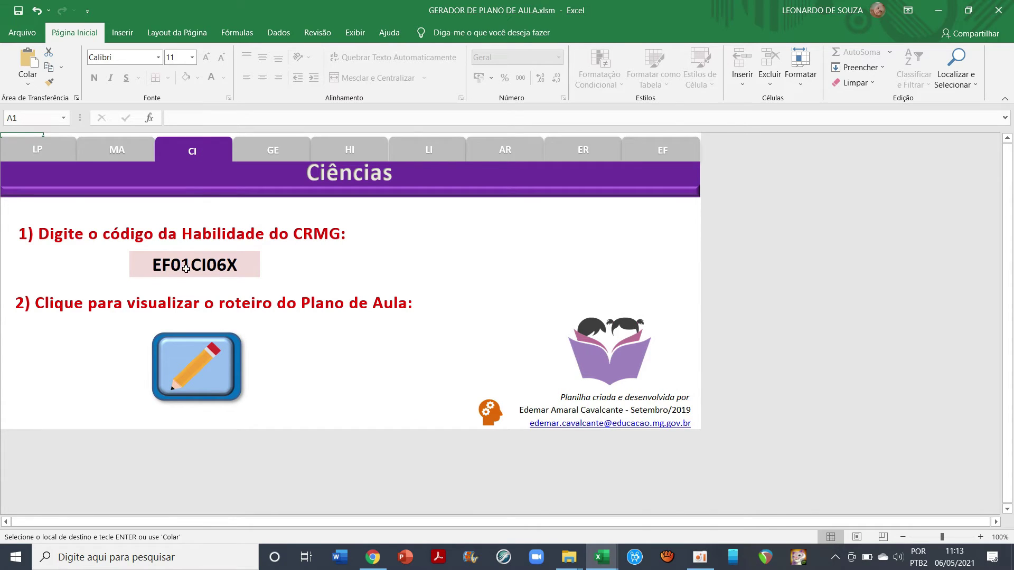
click(219, 267)
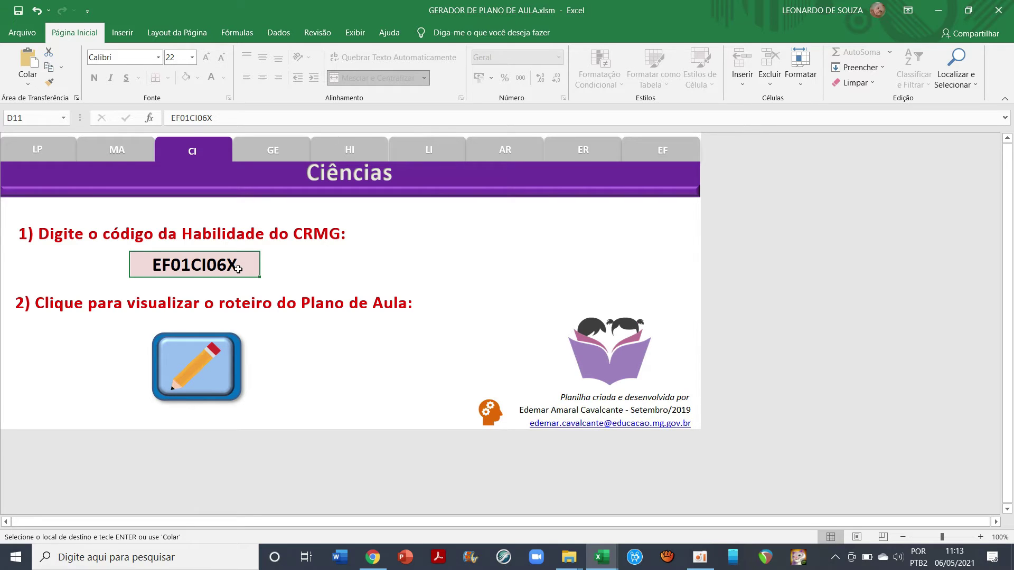
key(ctrl+v)
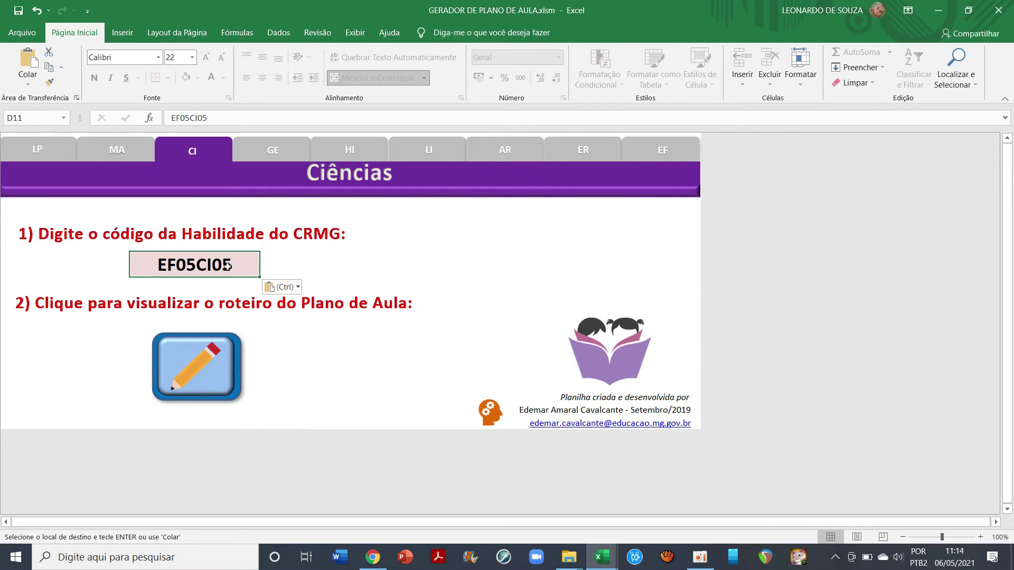
click(197, 361)
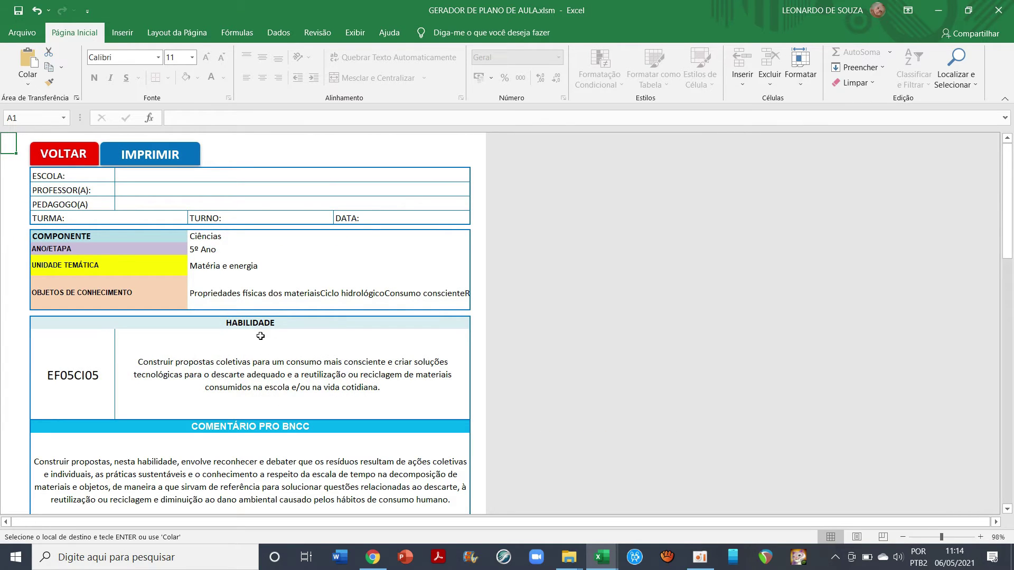
Examine the generated 5º Ano Ciências lesson plan, from the thematic unit and skill to the BNCC comment and planning fields.
scroll(240, 316, down, 3)
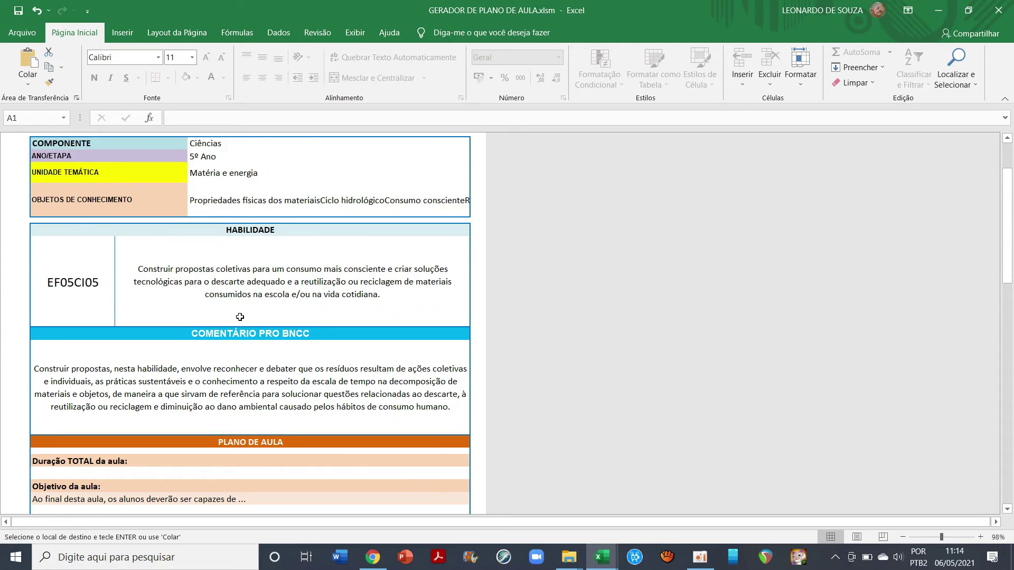
scroll(240, 317, up, 1)
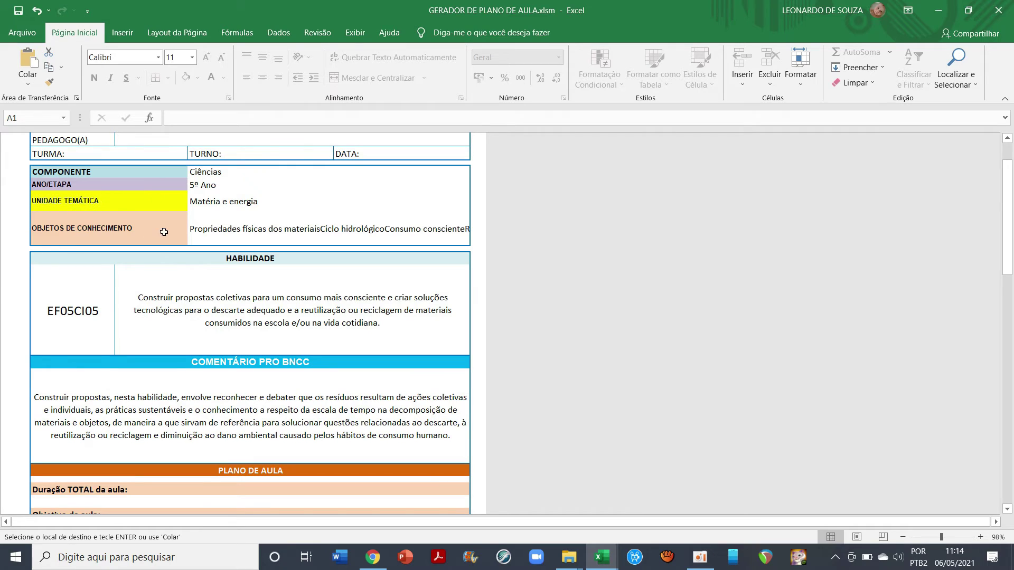
scroll(193, 284, down, 1)
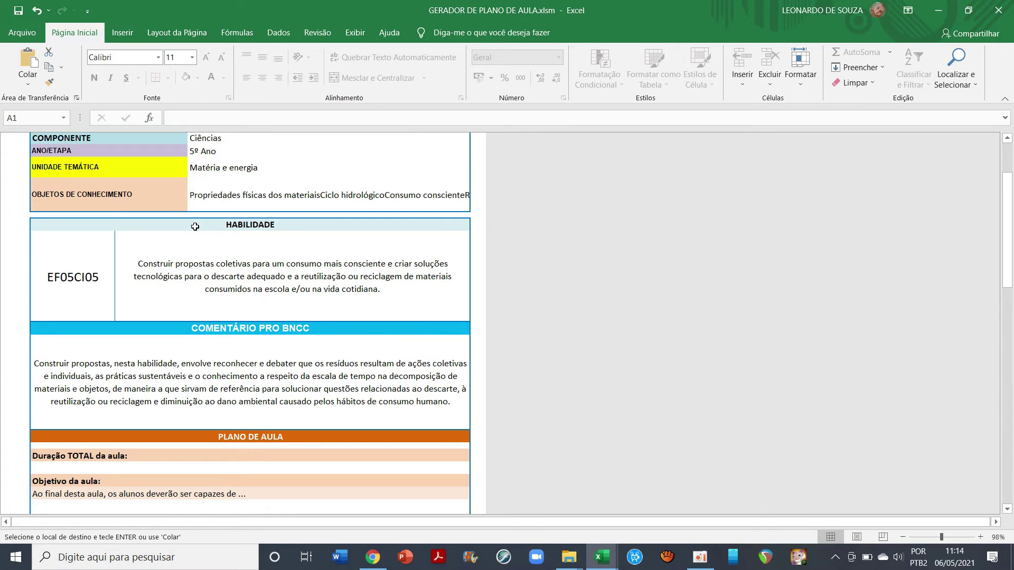
scroll(290, 229, down, 3)
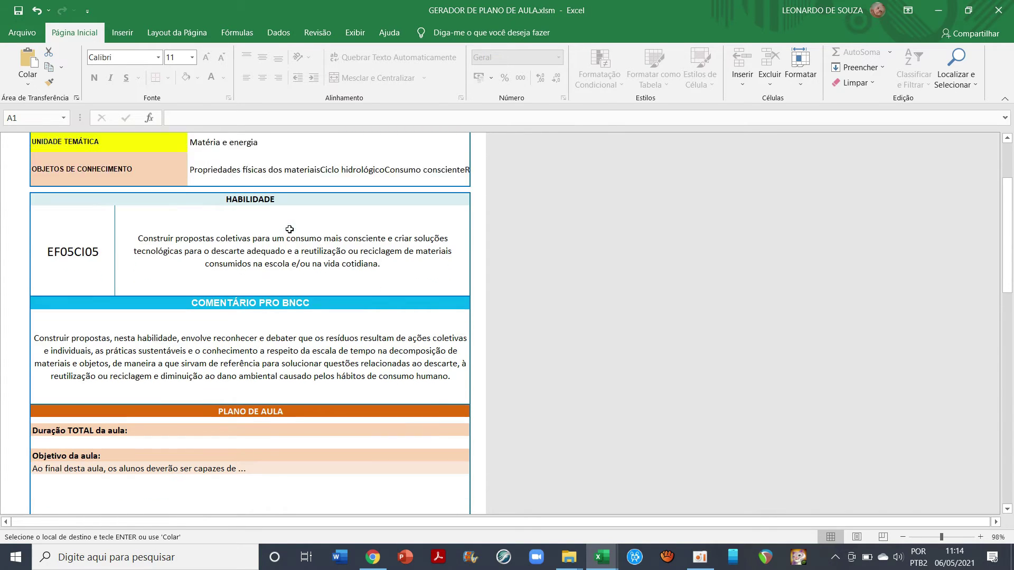
scroll(290, 229, up, 2)
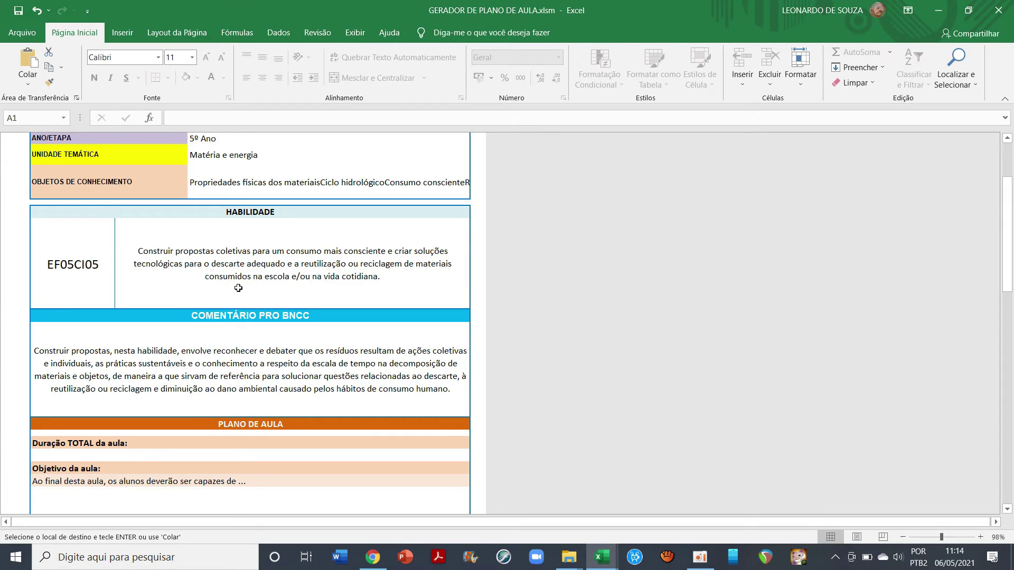
scroll(246, 330, down, 3)
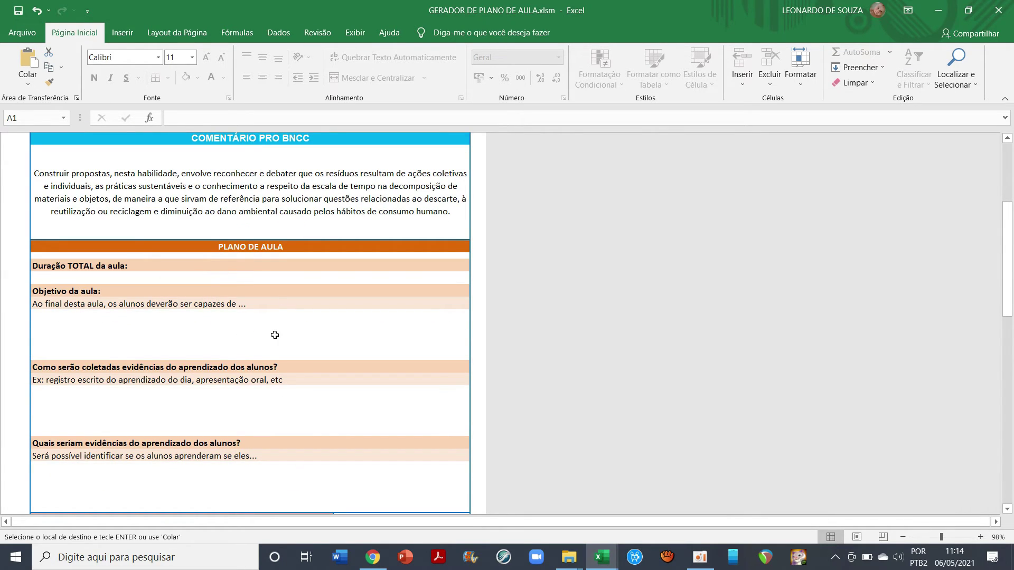
scroll(275, 335, up, 6)
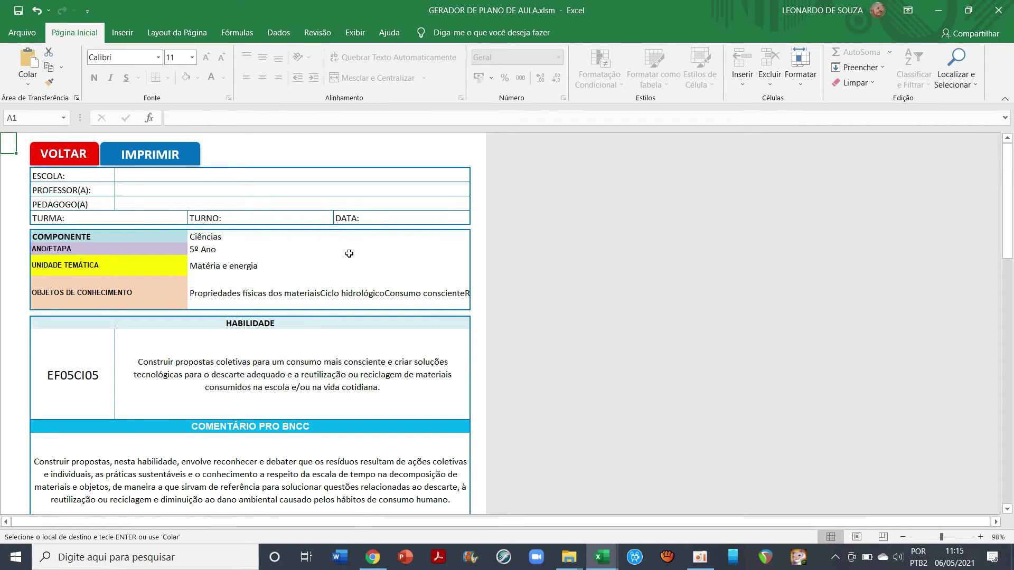
Switch to Chrome and search Google for "nova escola" in a new tab.
click(372, 558)
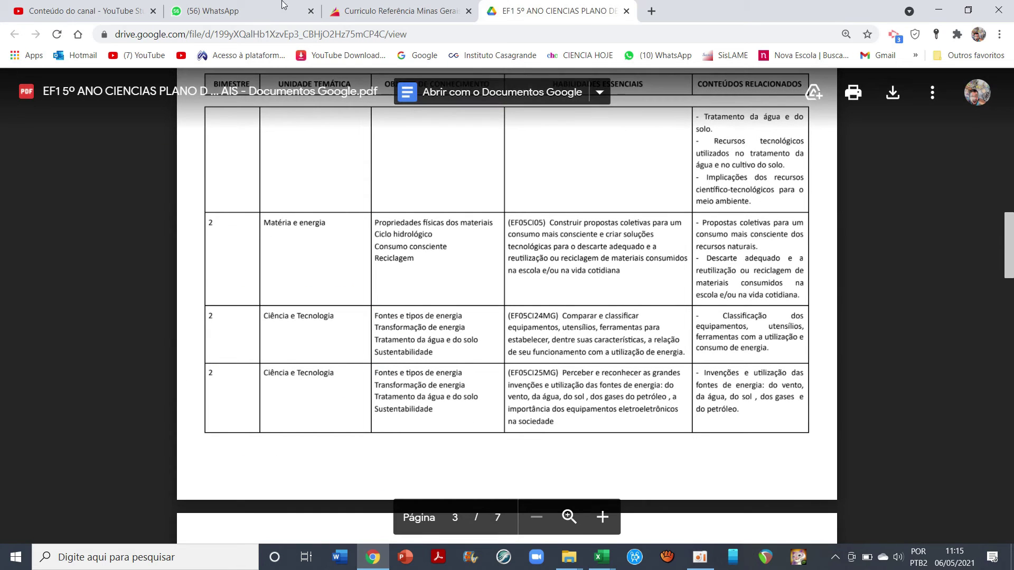
click(653, 11)
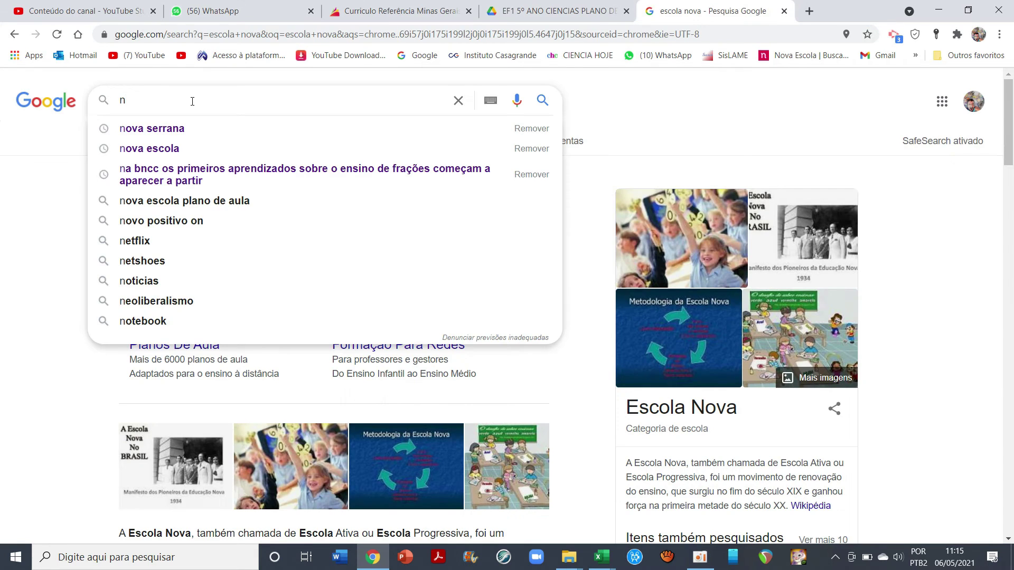
text(ova)
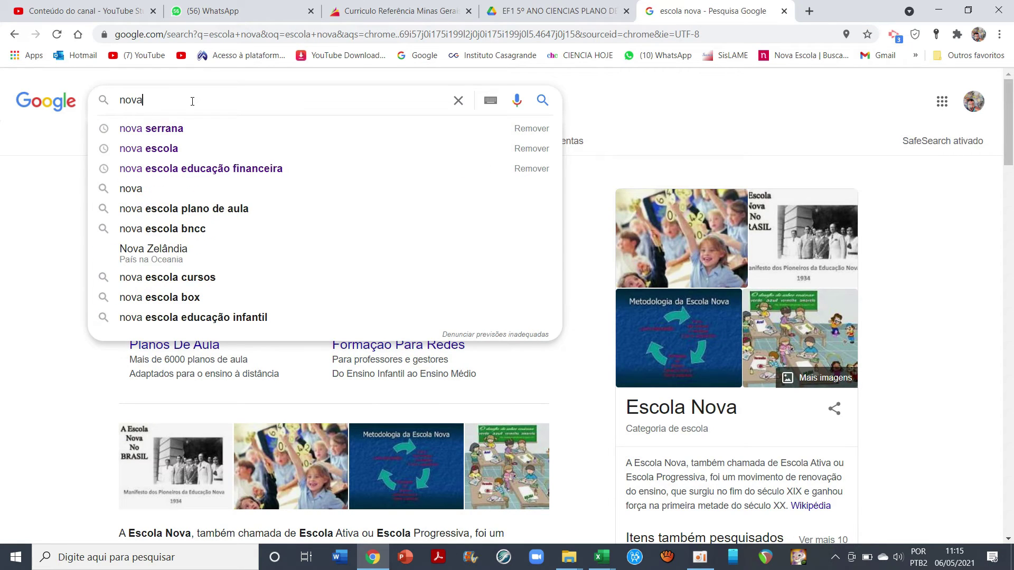
text( escola)
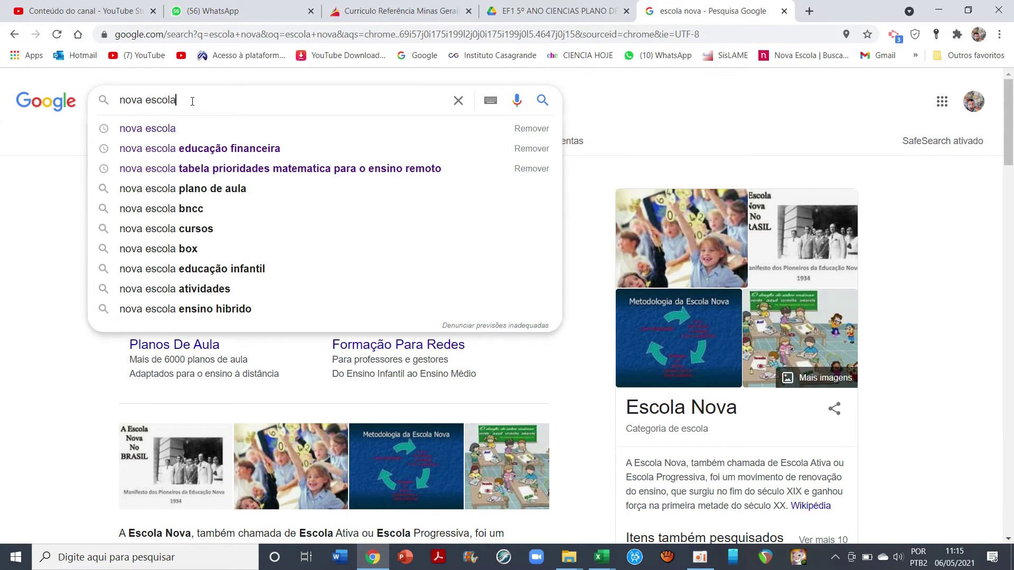
key(Return)
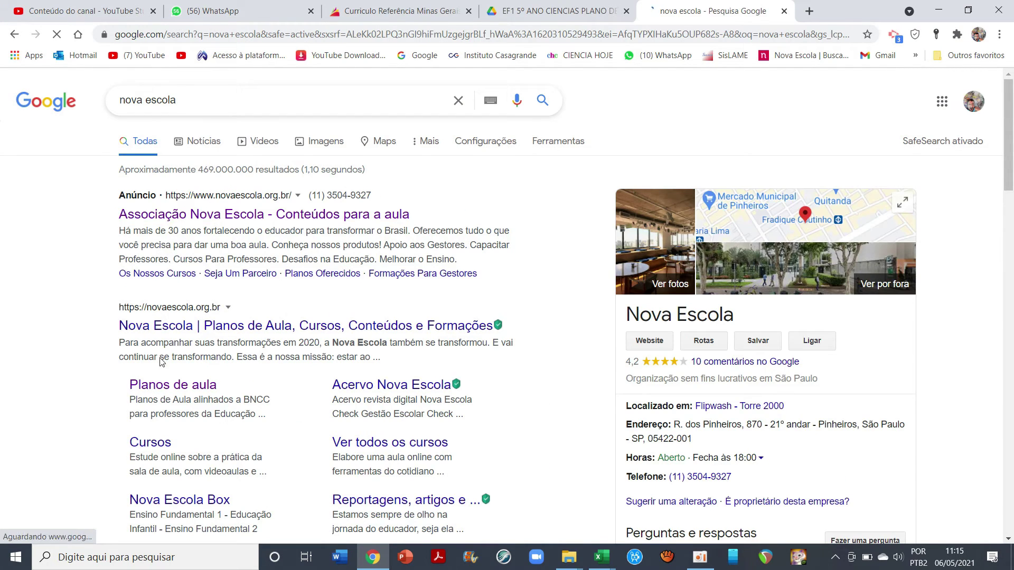
Open the Planos de Aula page on the Nova Escola site and search its lesson plans for EF05CI05.
click(188, 216)
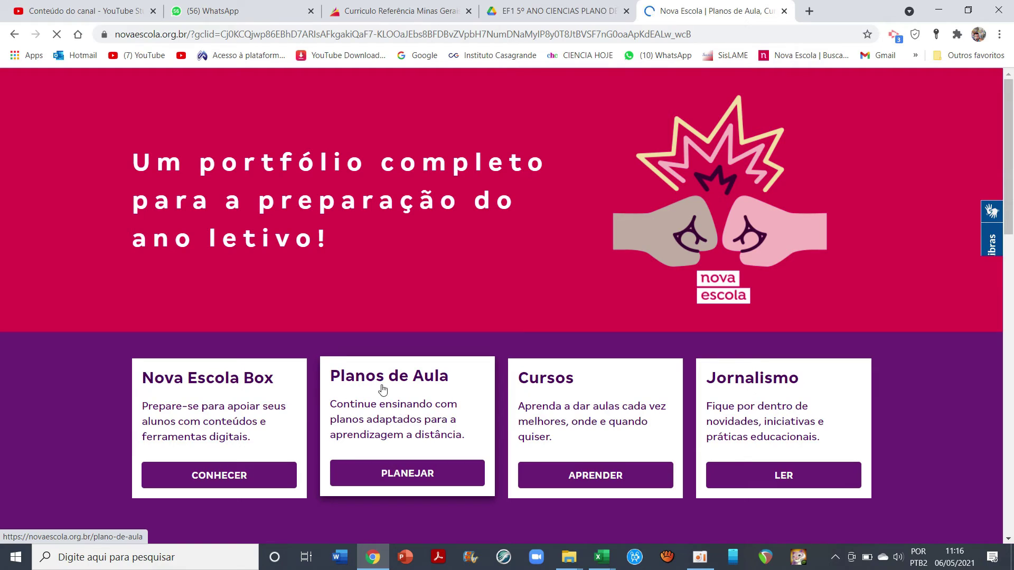
click(411, 477)
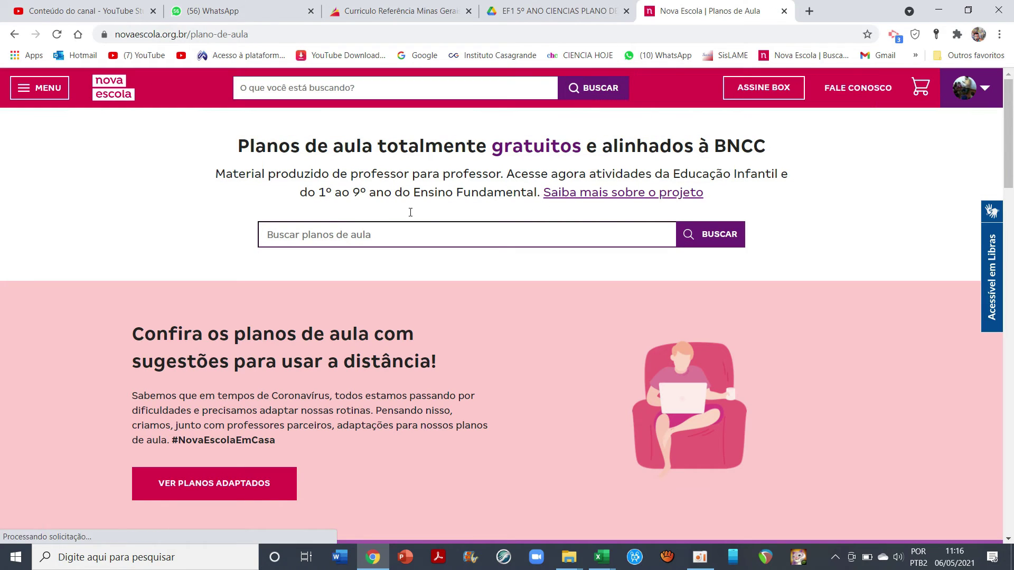
click(370, 236)
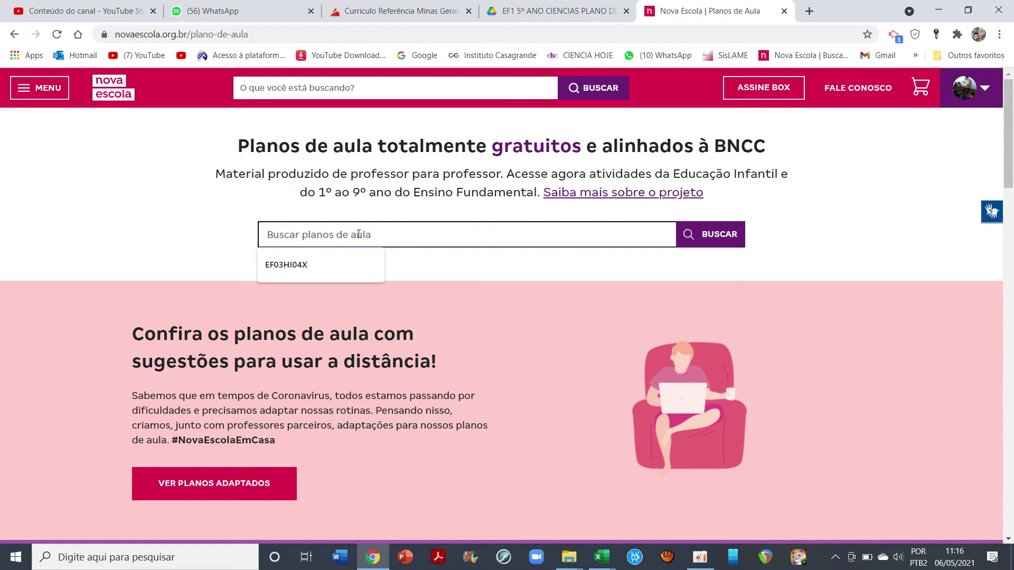
text(EF05CI05)
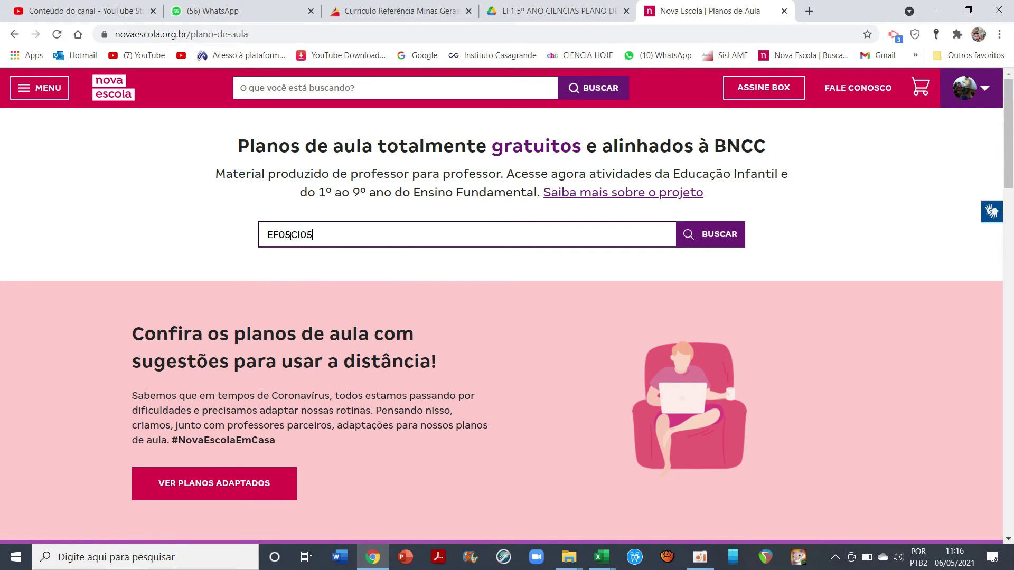
click(711, 238)
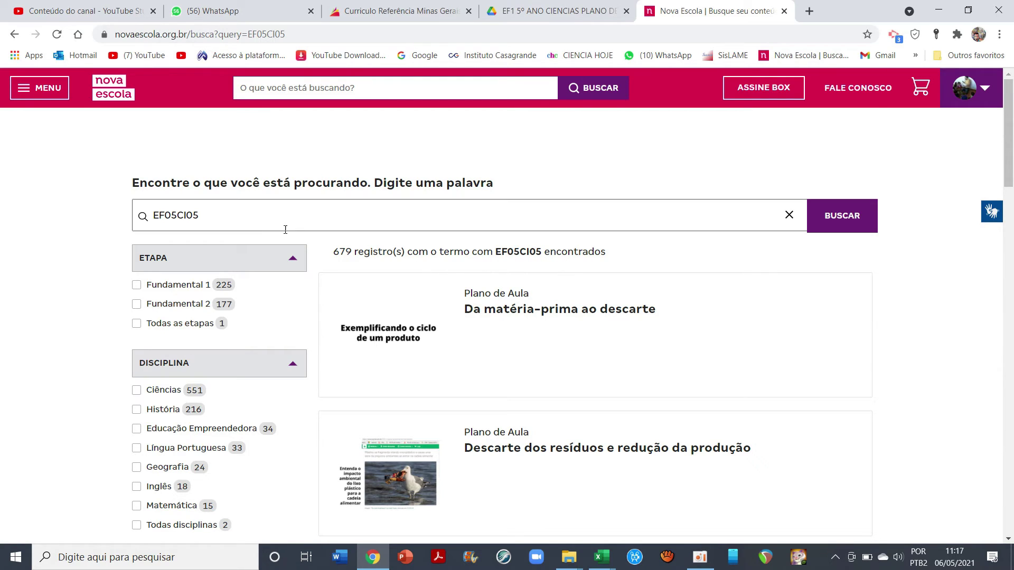
Open the lesson plan "Da matéria-prima ao descarte" and review its BNCC skills and sequence summary for EF05CI05.
scroll(463, 414, down, 1)
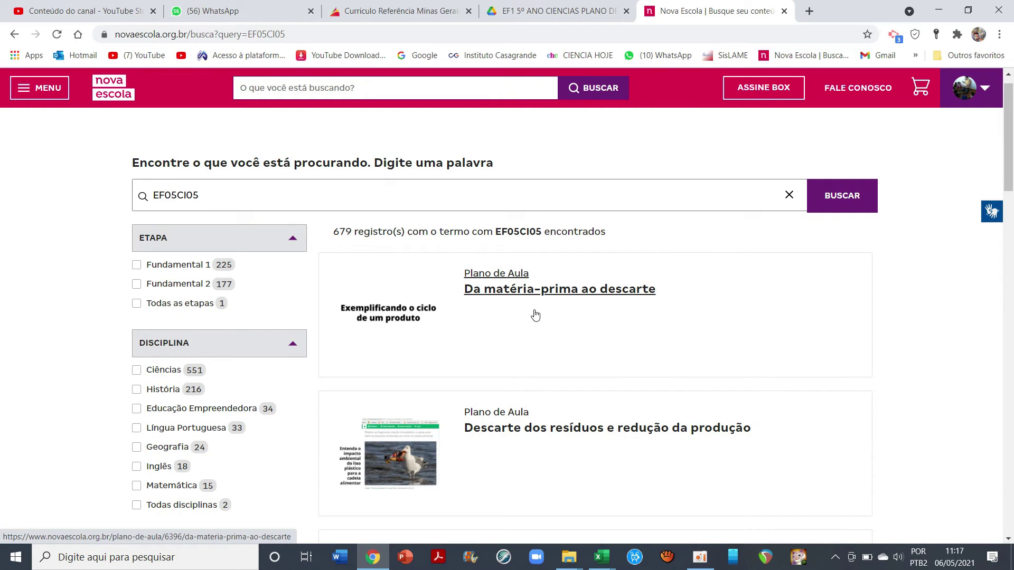
click(516, 288)
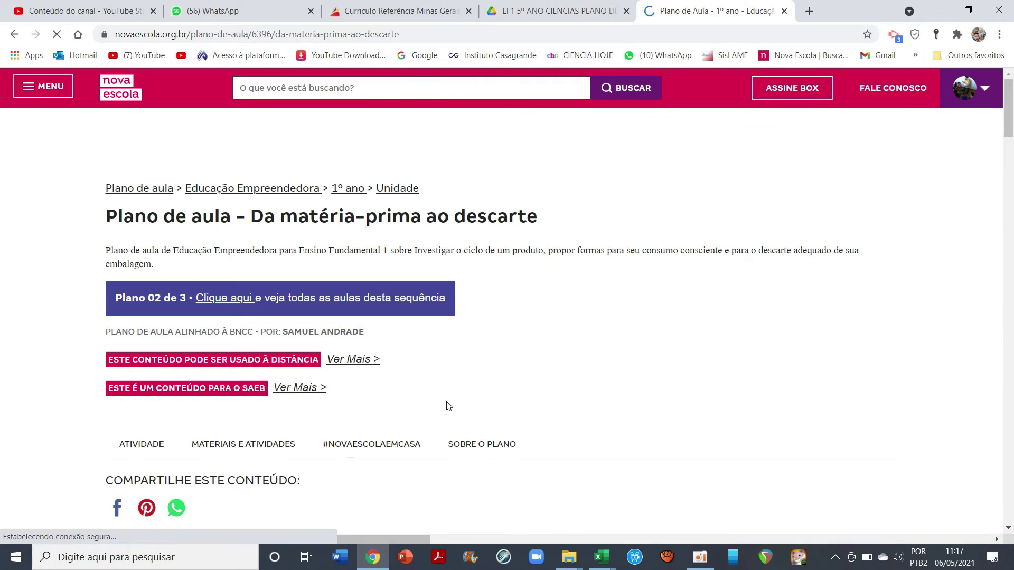
scroll(346, 419, down, 1)
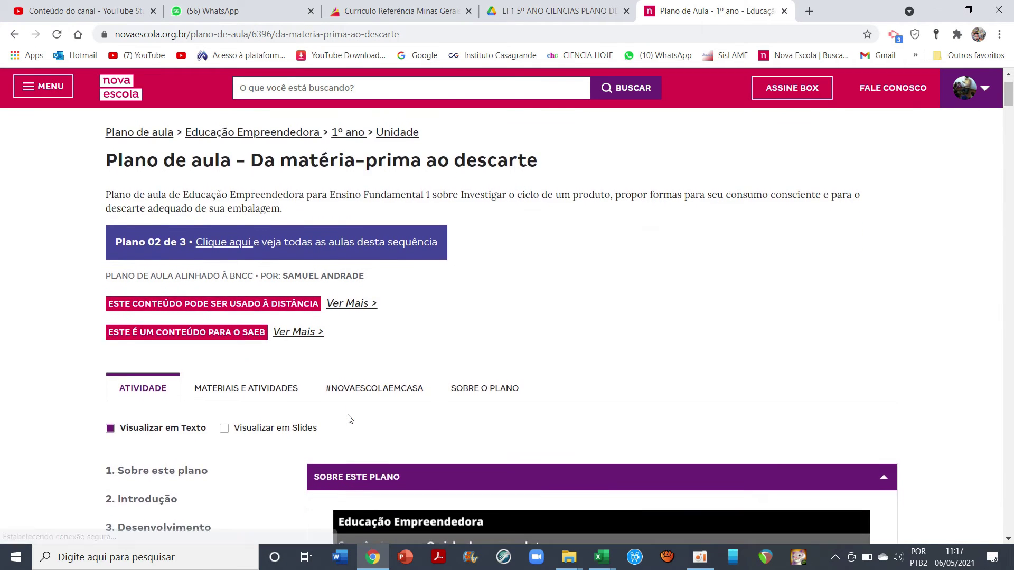
scroll(347, 418, down, 3)
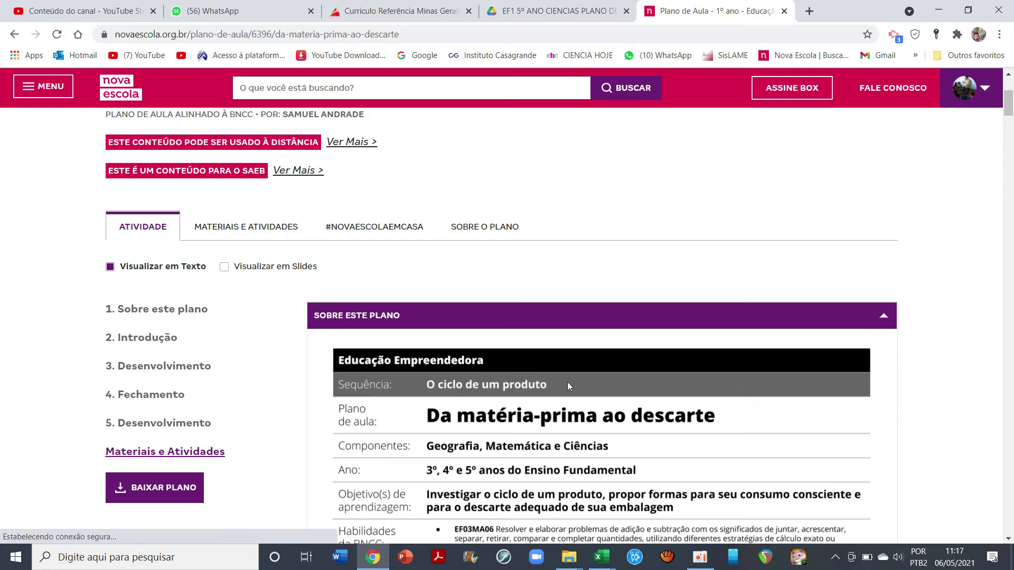
scroll(567, 381, down, 3)
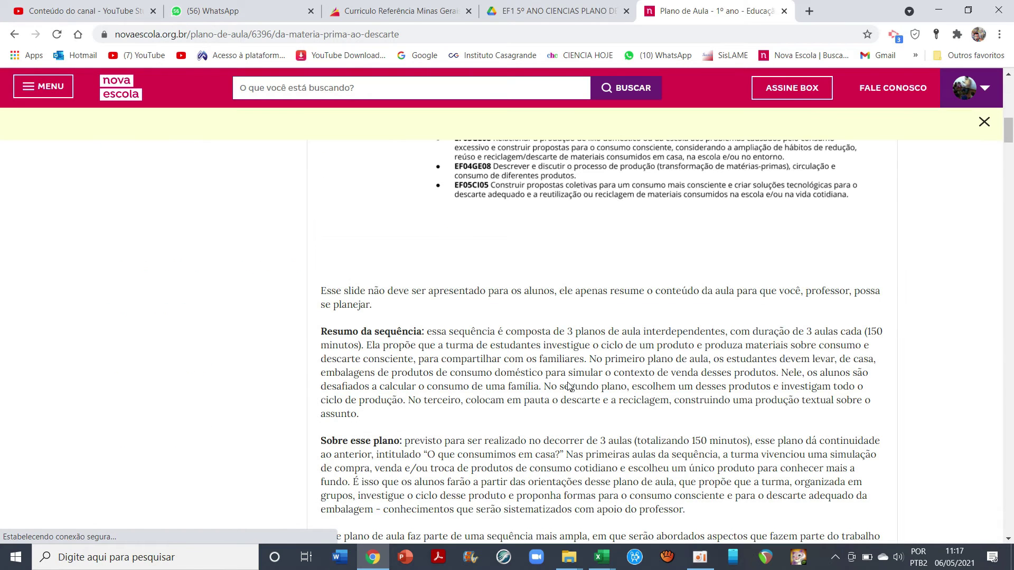
scroll(567, 382, up, 6)
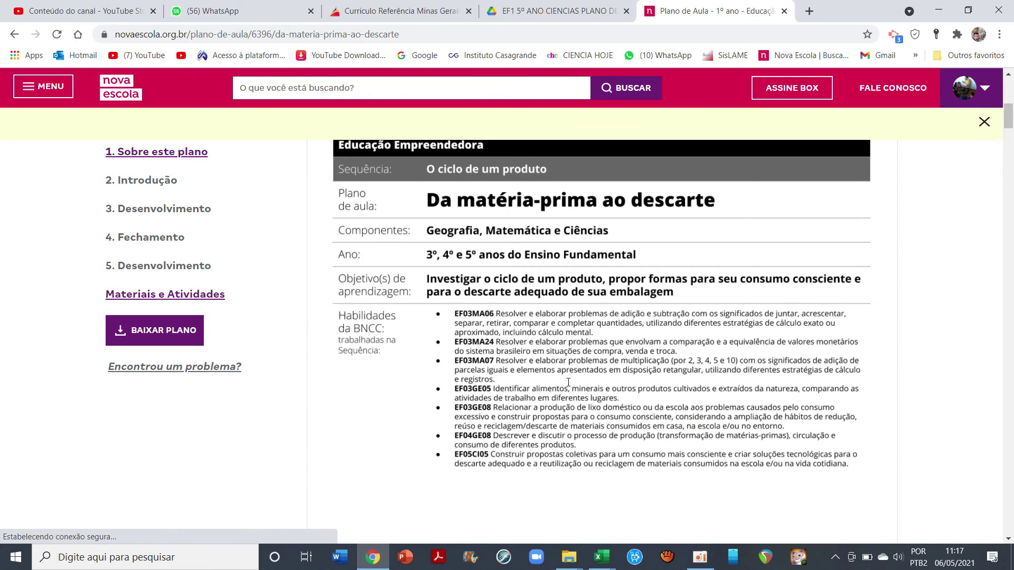
scroll(568, 386, down, 1)
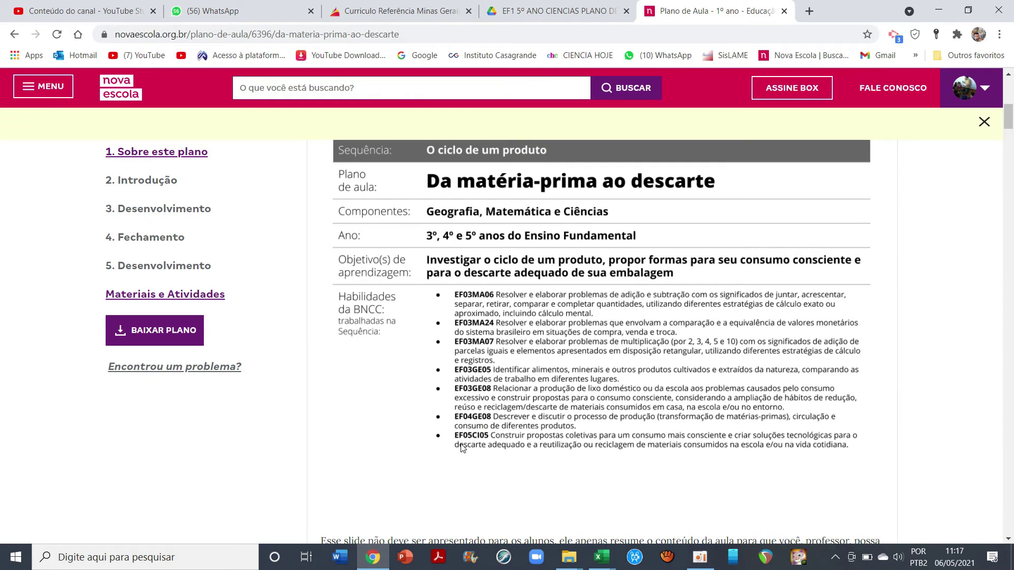
scroll(487, 446, down, 5)
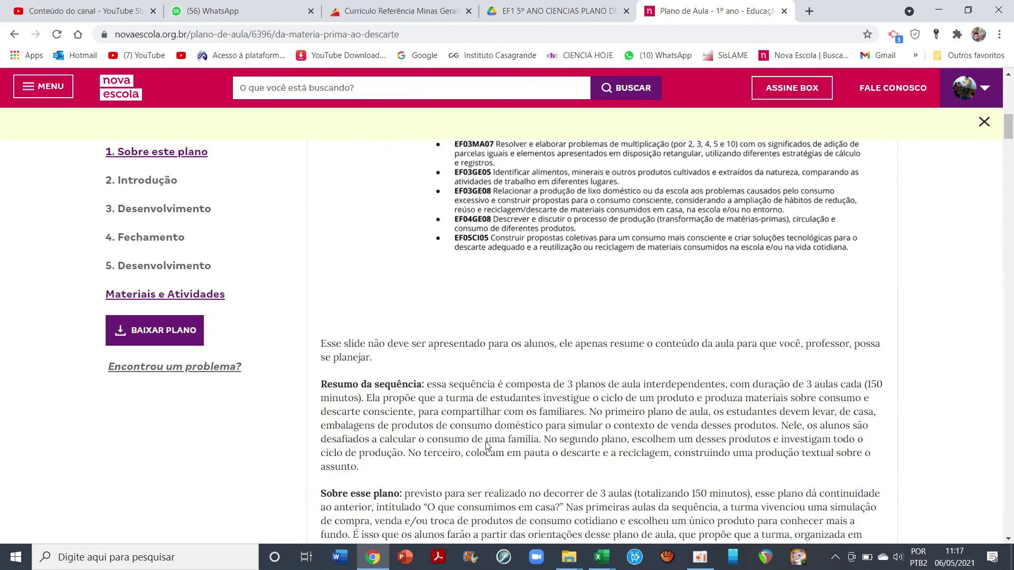
Read the plan's "Sobre este plano" section, from the sequence summary and class organization to the required materials and rice-cycle references.
scroll(486, 442, down, 4)
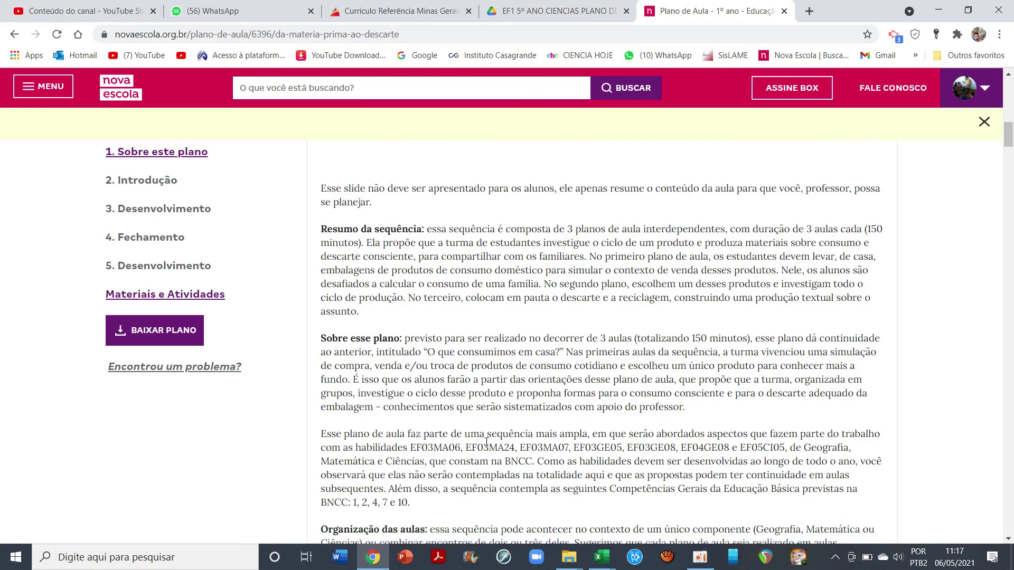
scroll(485, 442, down, 4)
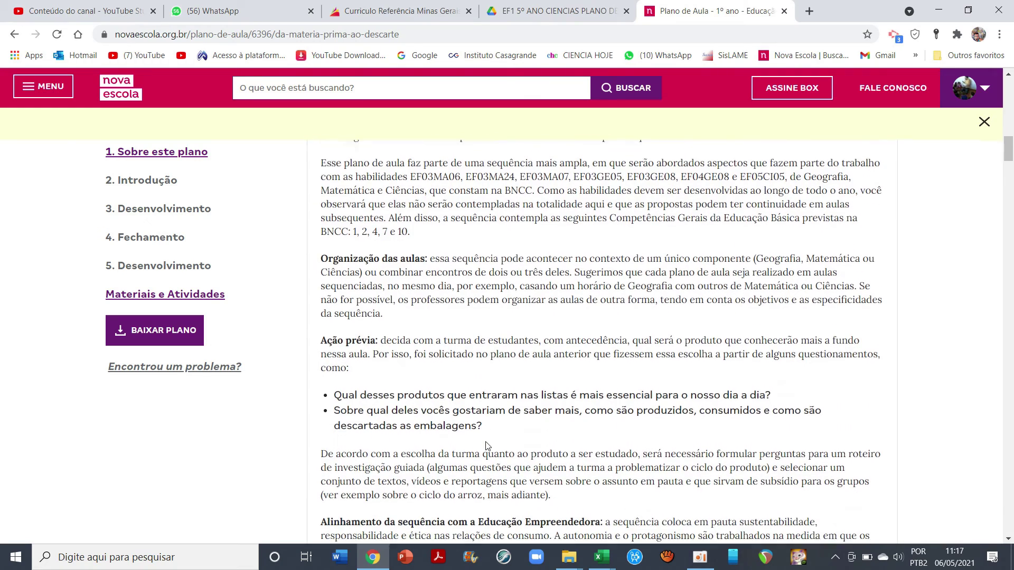
scroll(486, 446, down, 3)
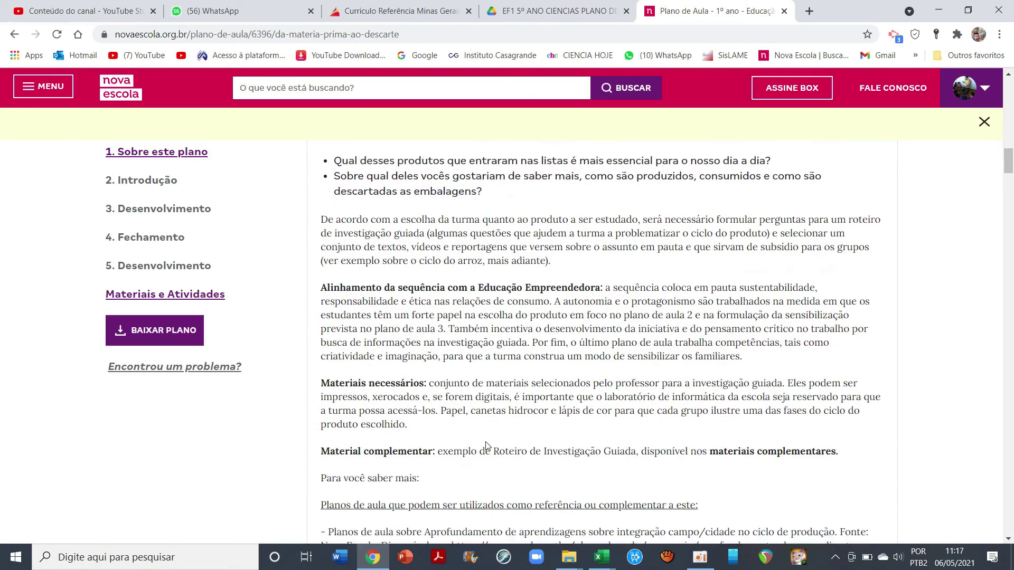
scroll(486, 442, down, 3)
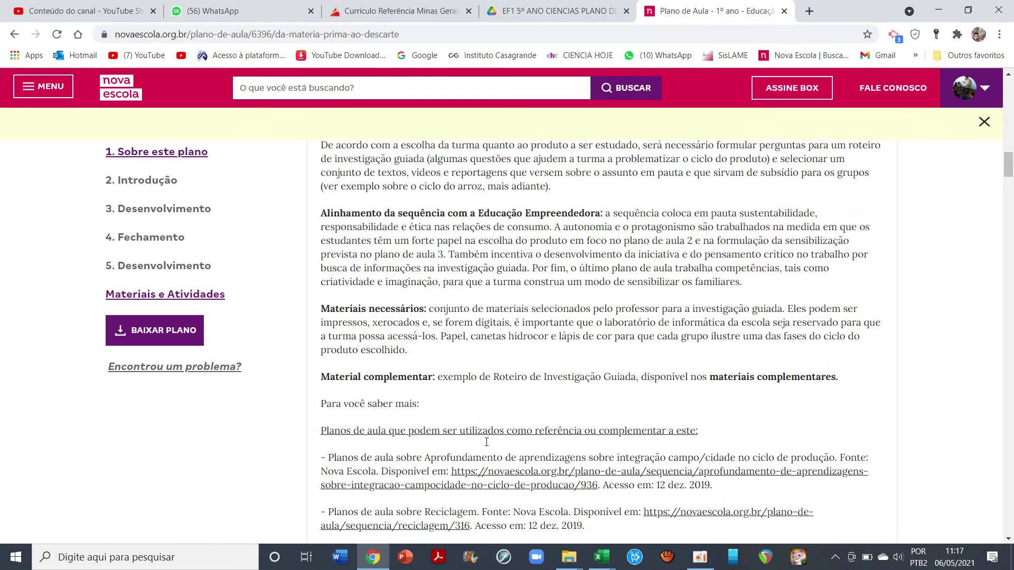
scroll(486, 442, down, 2)
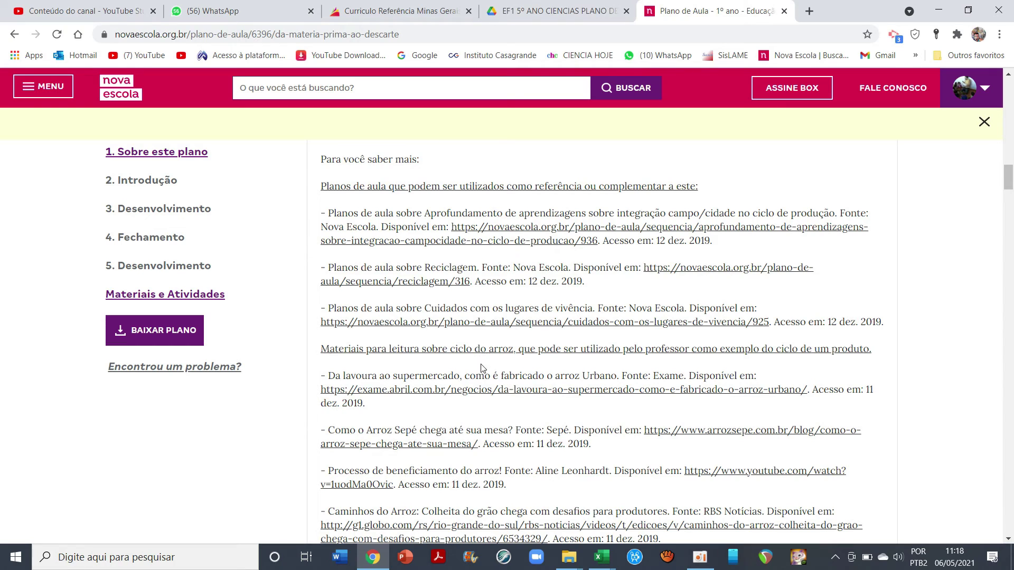
scroll(538, 337, down, 2)
scroll(539, 337, down, 5)
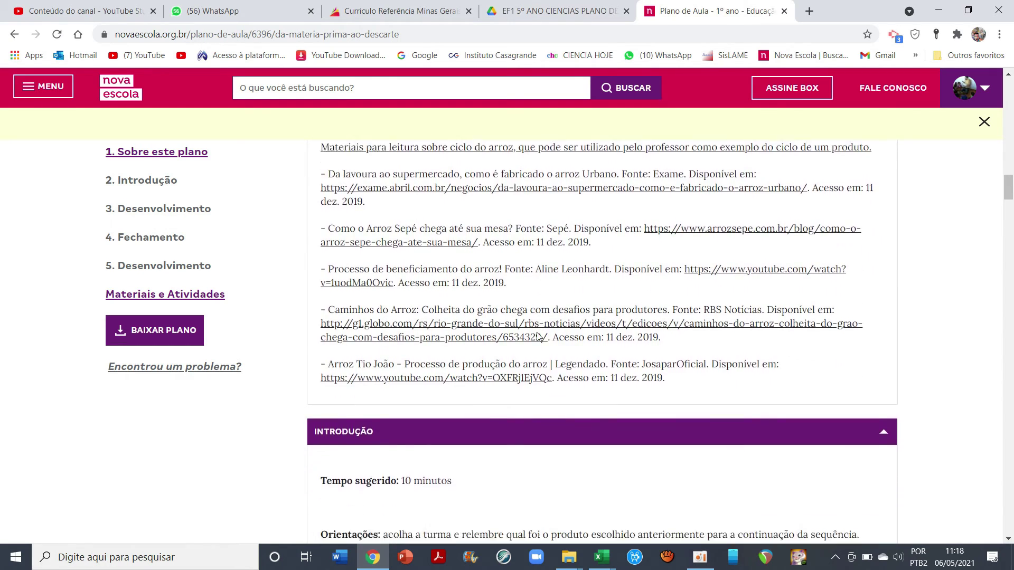
Examine the plan's Introdução sections, covering the class agreements, the product-cycle example and the questions to raise with students.
scroll(552, 380, down, 3)
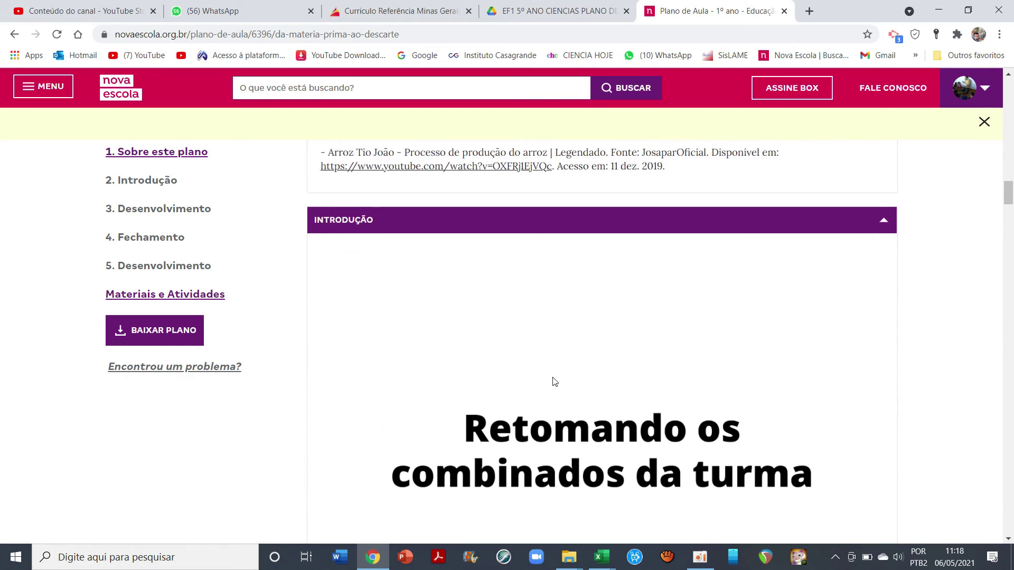
scroll(554, 381, down, 5)
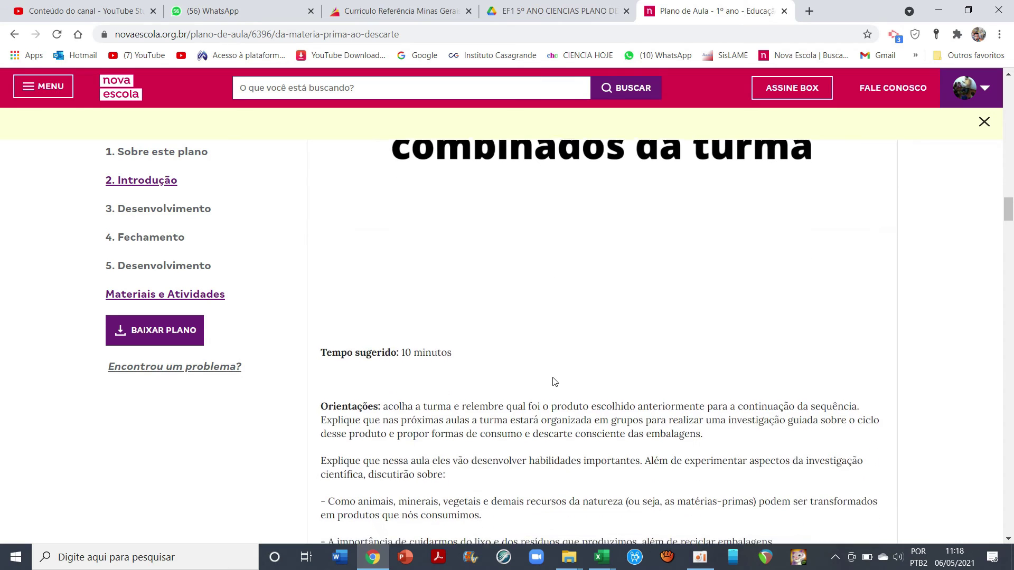
scroll(553, 377, down, 5)
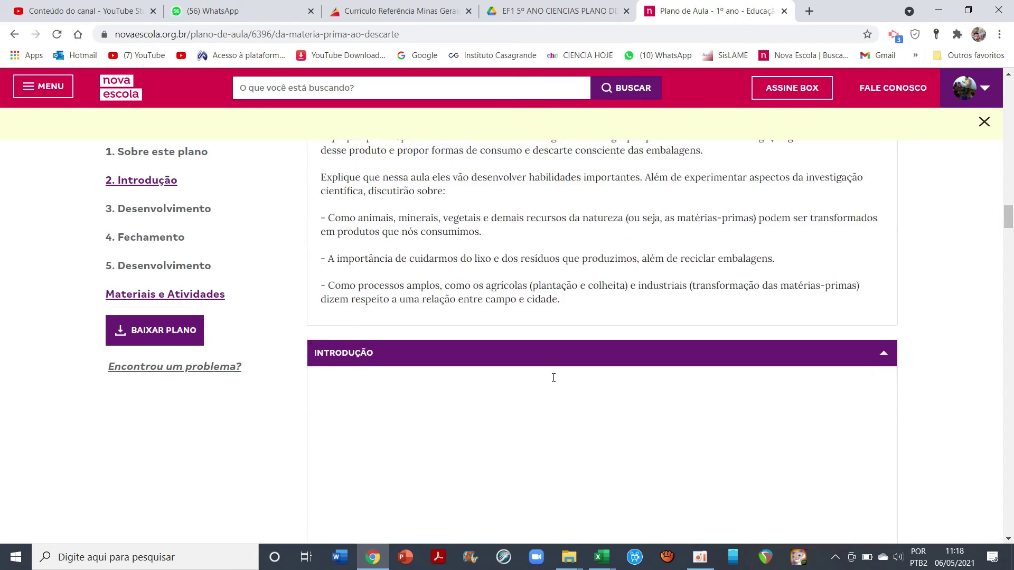
scroll(554, 382, down, 3)
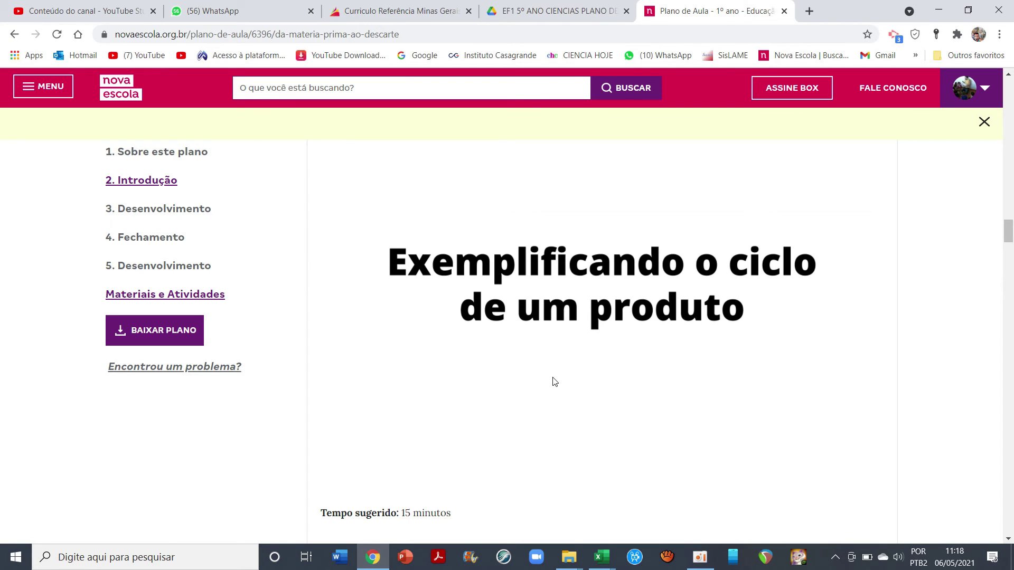
scroll(554, 381, down, 4)
scroll(554, 381, down, 5)
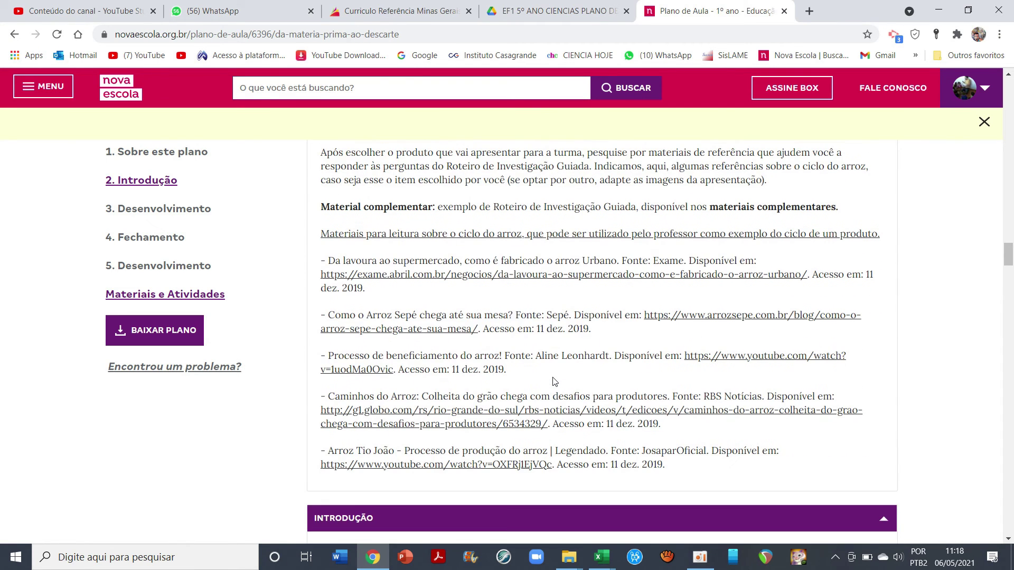
scroll(553, 381, down, 4)
scroll(553, 381, down, 4)
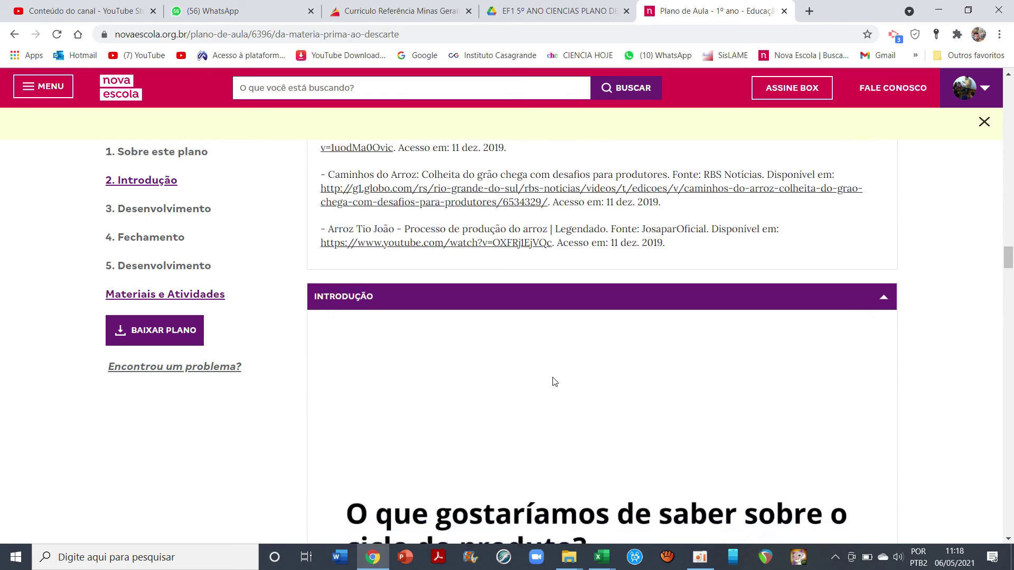
scroll(554, 381, down, 3)
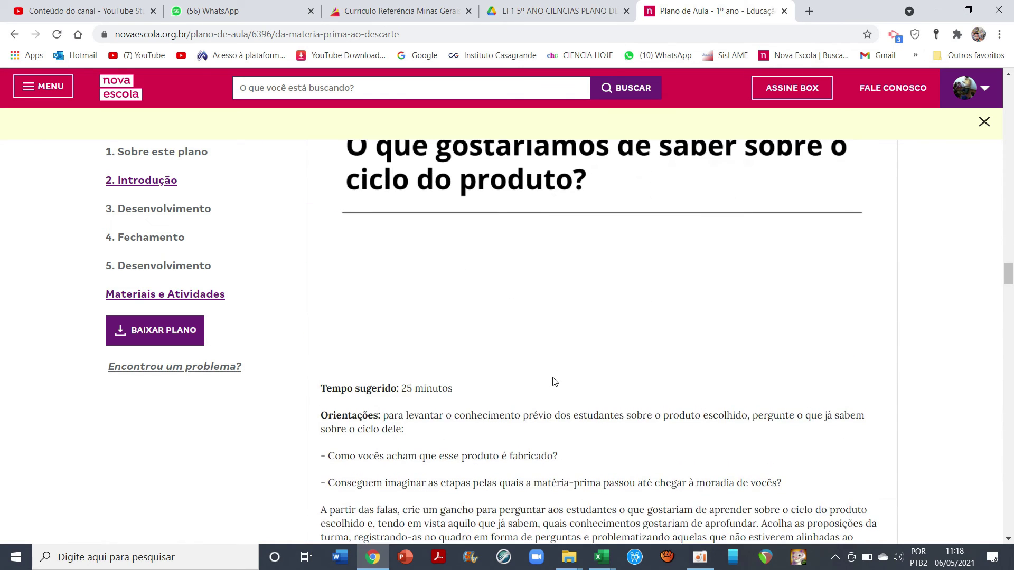
scroll(554, 382, down, 5)
scroll(554, 377, down, 4)
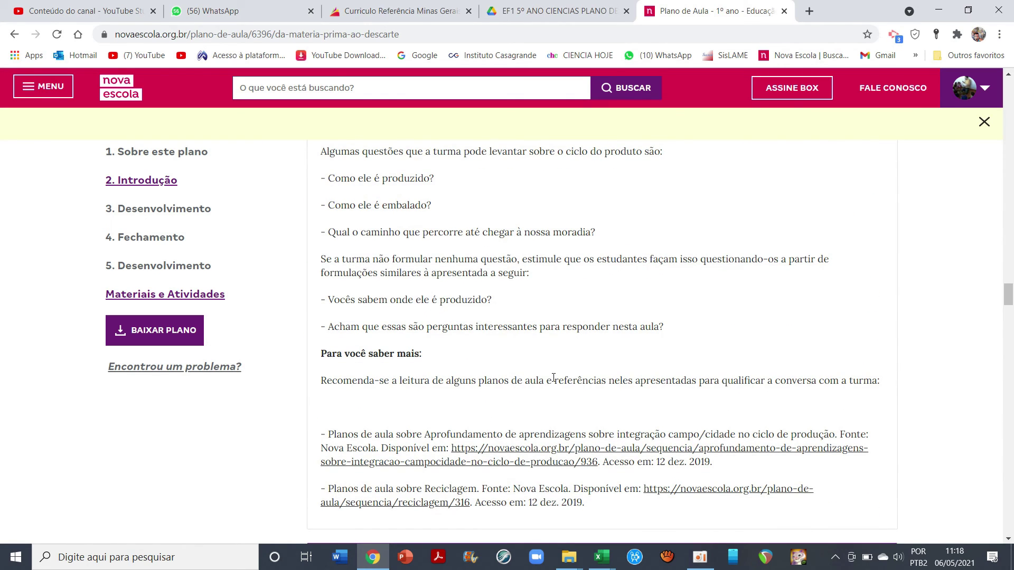
scroll(553, 378, up, 15)
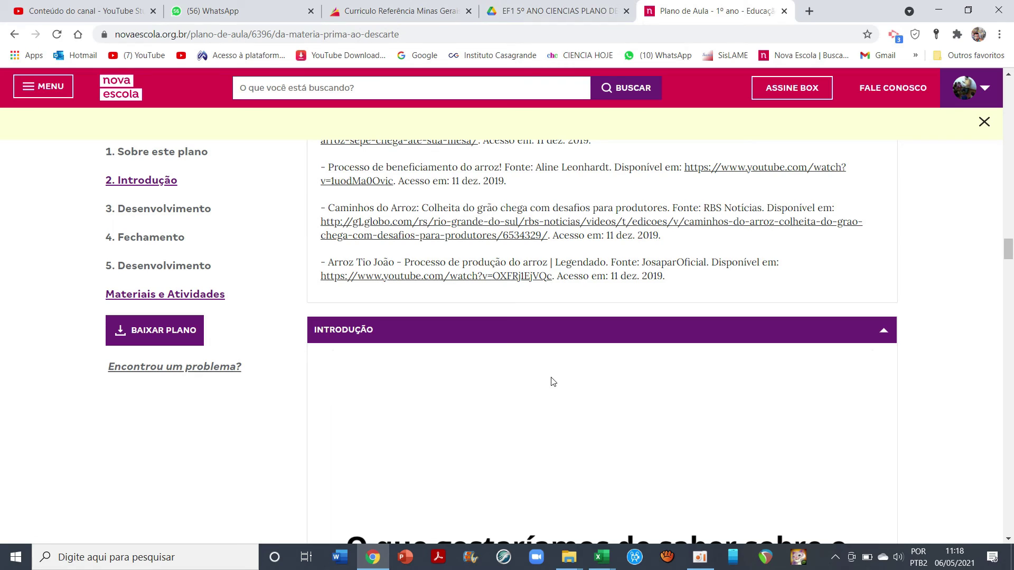
Switch to Excel, check the EF05CI05 row in the CRMG workbook, and bring up the GERADOR DE PLANO DE AULA workbook.
mouse_move(600, 564)
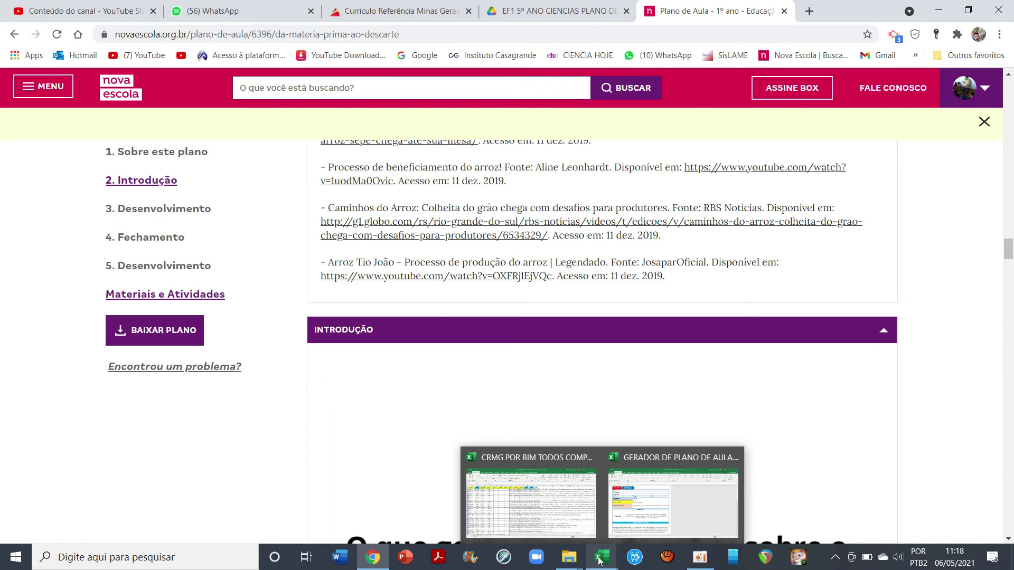
click(597, 565)
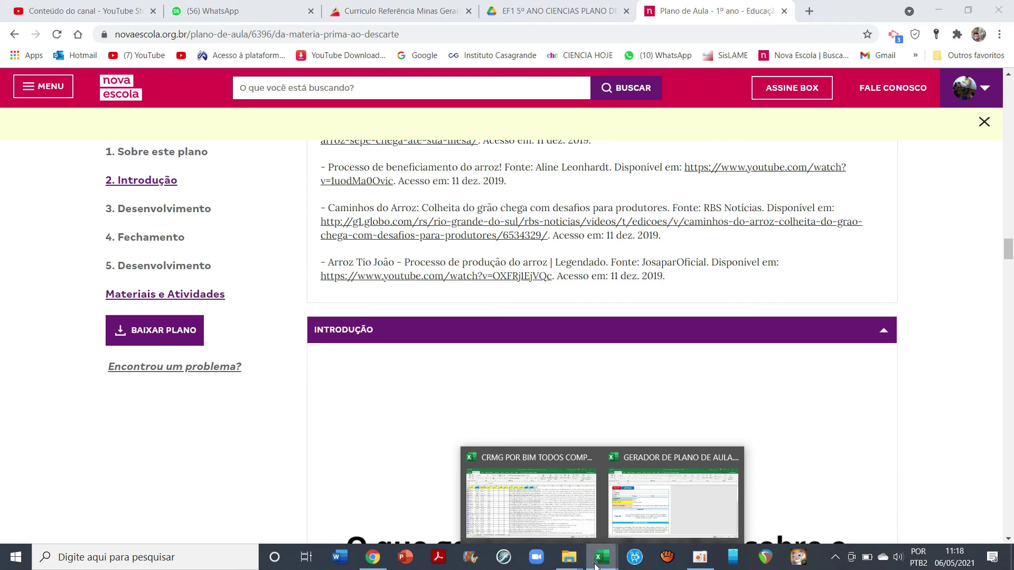
click(539, 460)
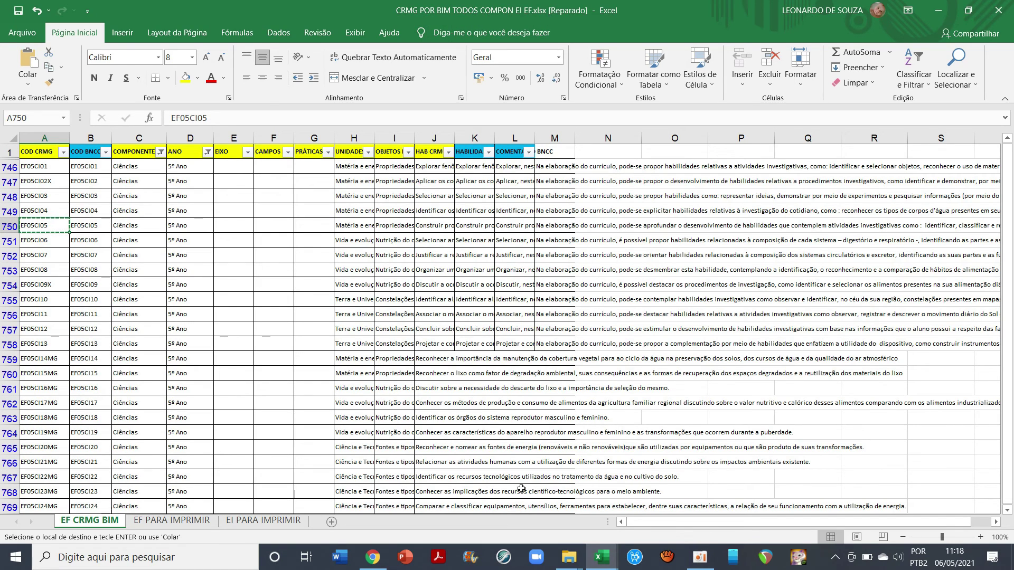
mouse_move(606, 557)
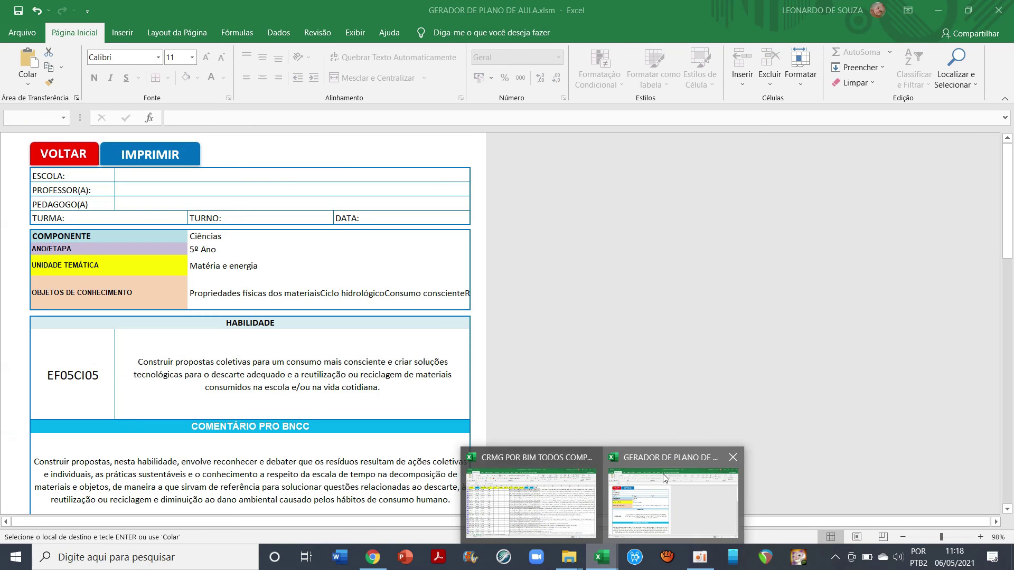
click(663, 478)
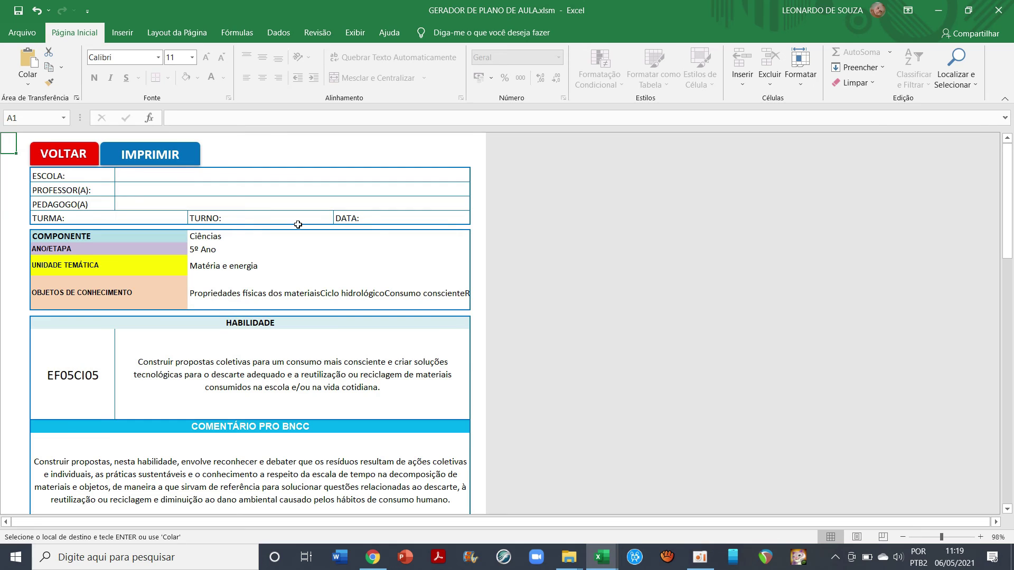
Look at the generator's Língua Inglesa page, view the Ciências lesson plan for EF05CI05 again, and return to the Ciências code page.
click(68, 154)
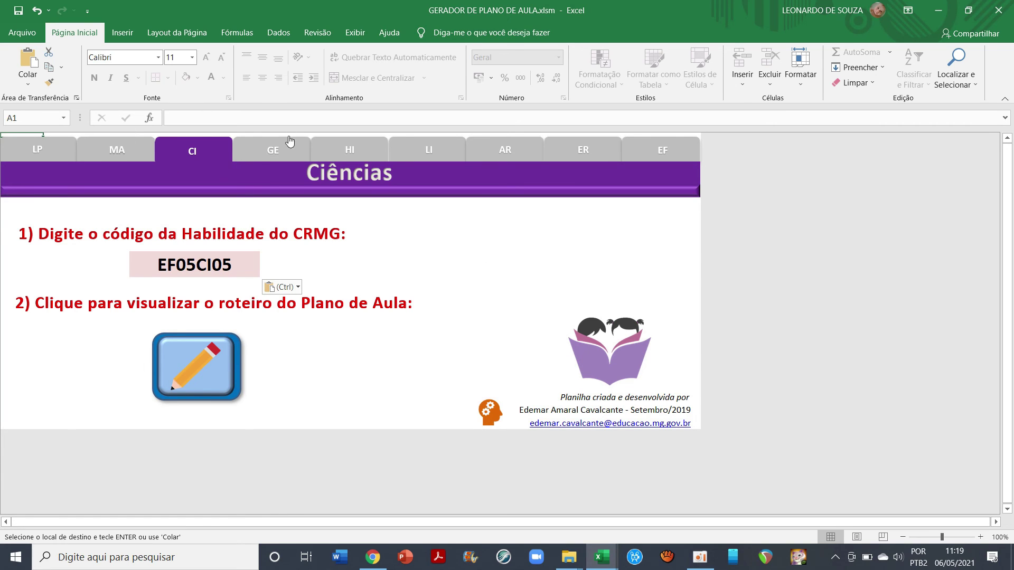
click(441, 152)
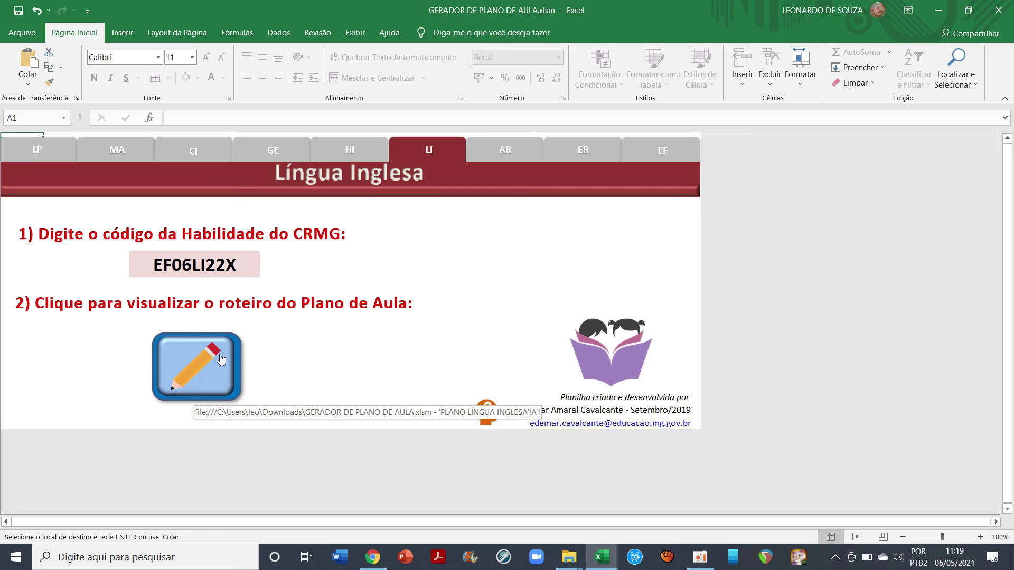
click(187, 142)
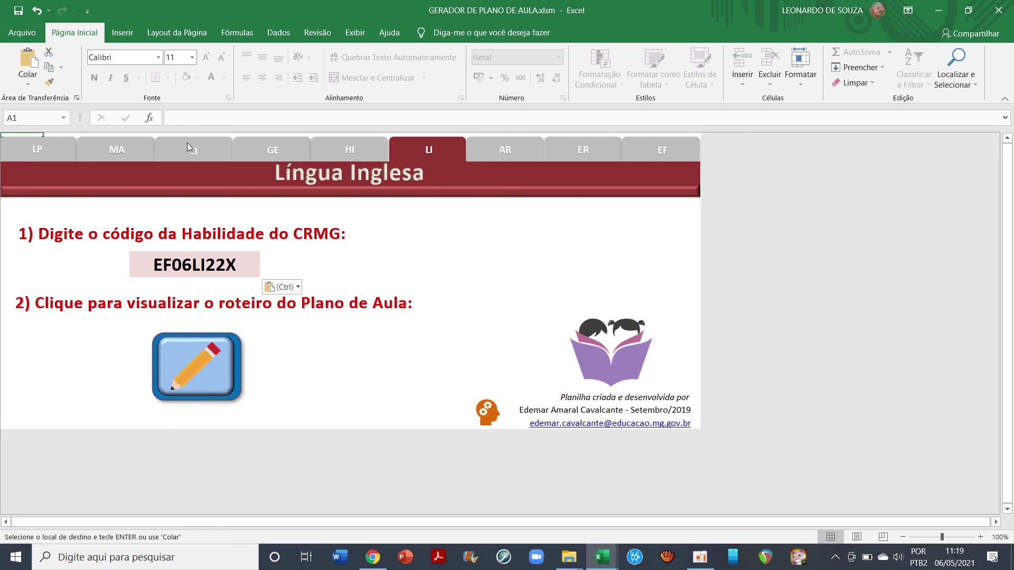
click(203, 359)
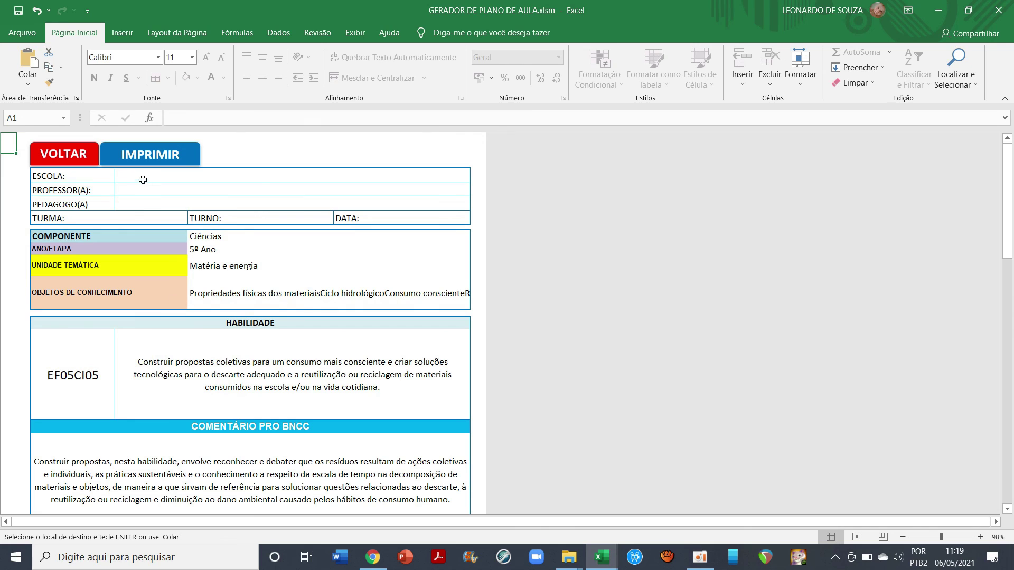
click(68, 157)
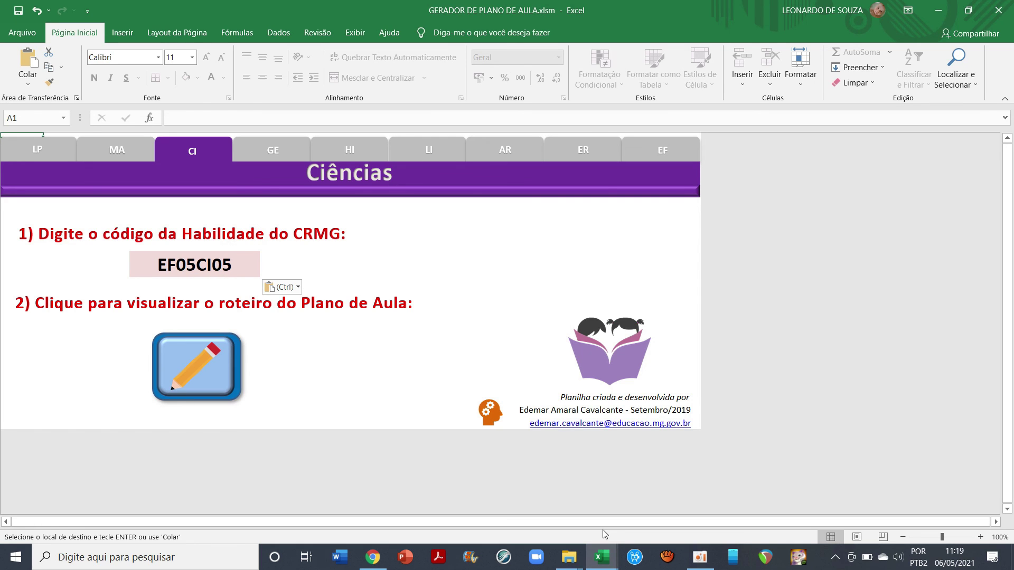
Switch to Chrome, go back to the Nova Escola Planos de Aula home page, and look over its search filters, featured categories and grade options.
click(371, 560)
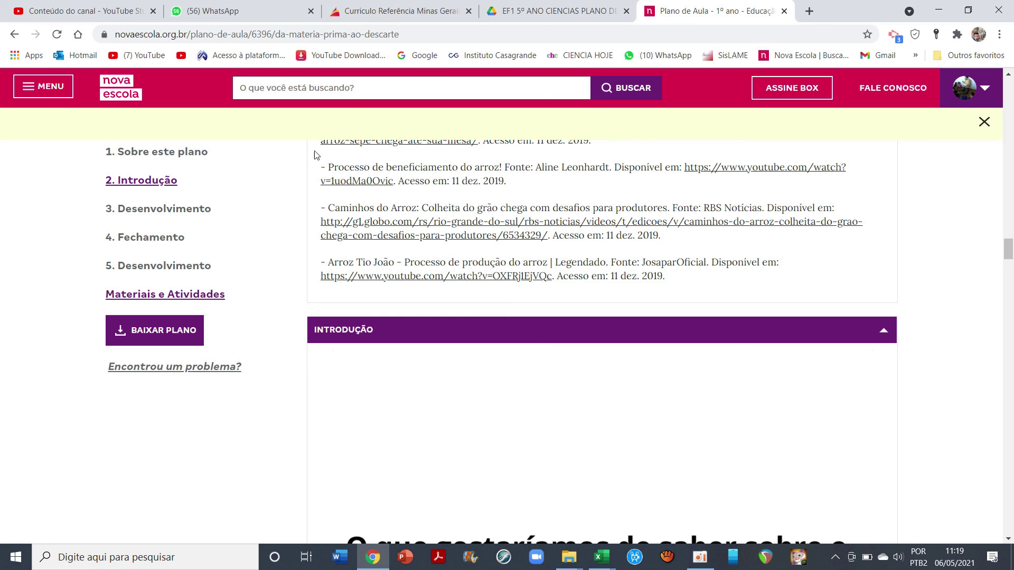
click(14, 35)
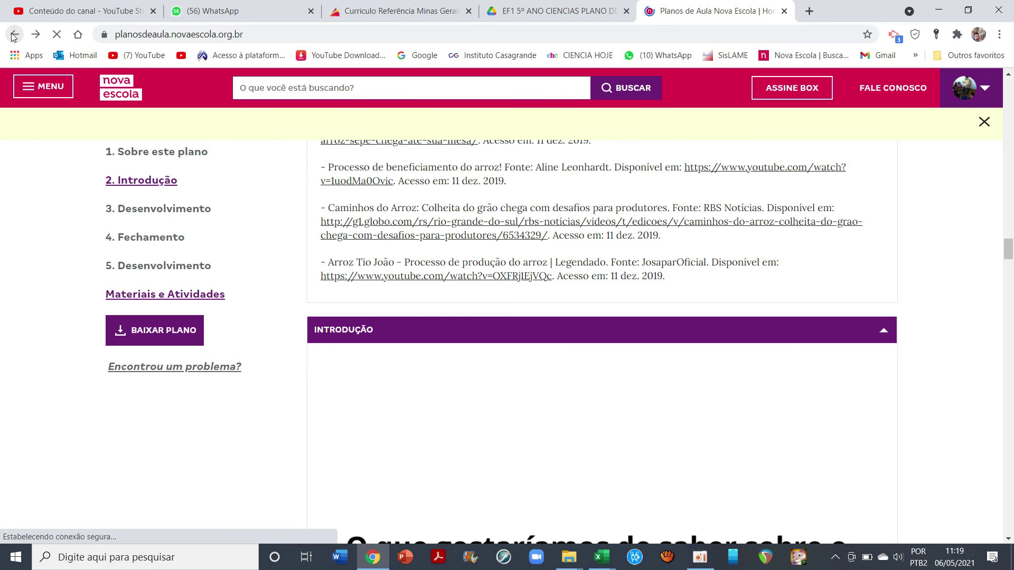
scroll(592, 265, down, 3)
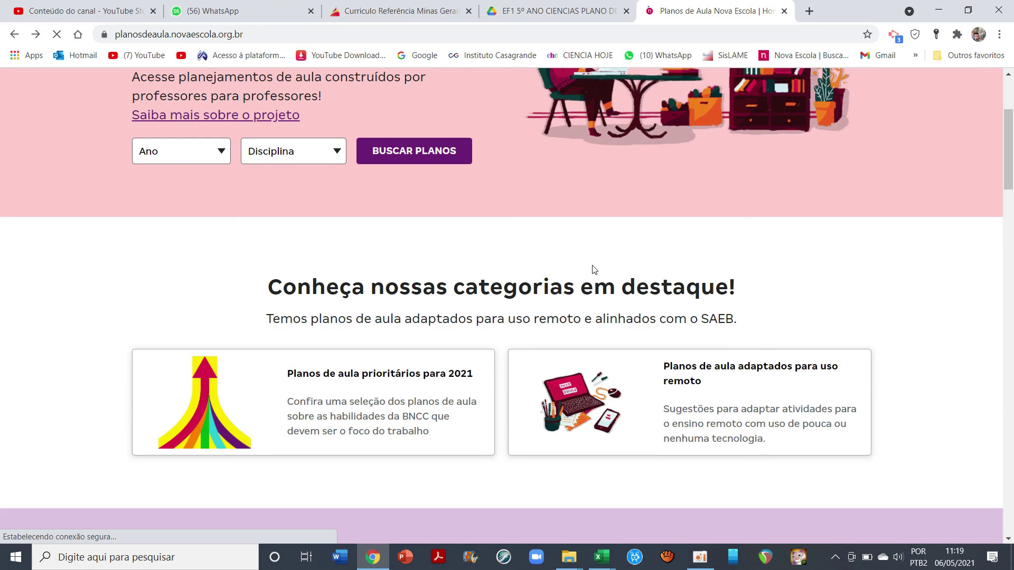
scroll(594, 270, down, 9)
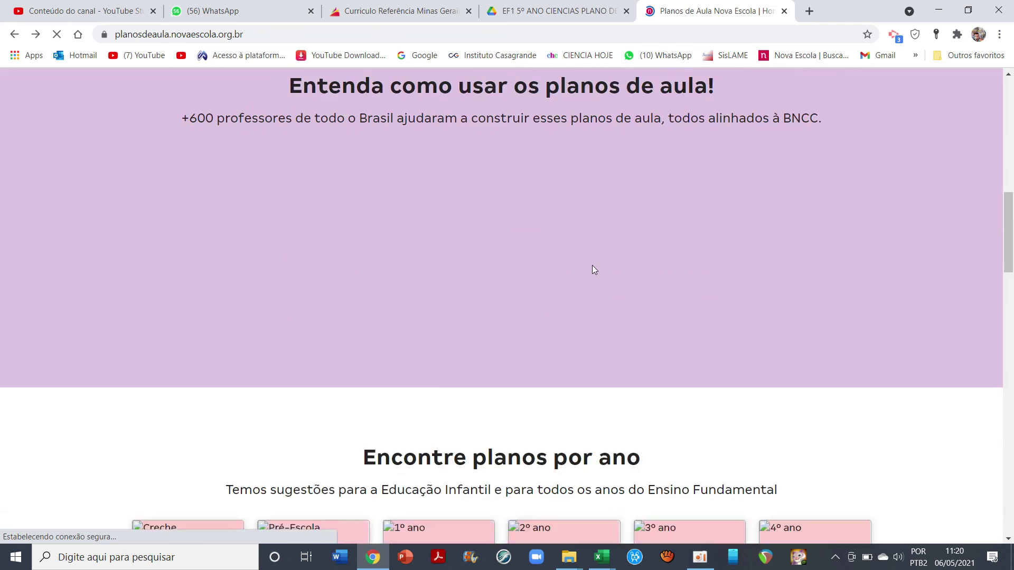
scroll(594, 270, up, 10)
scroll(594, 270, down, 11)
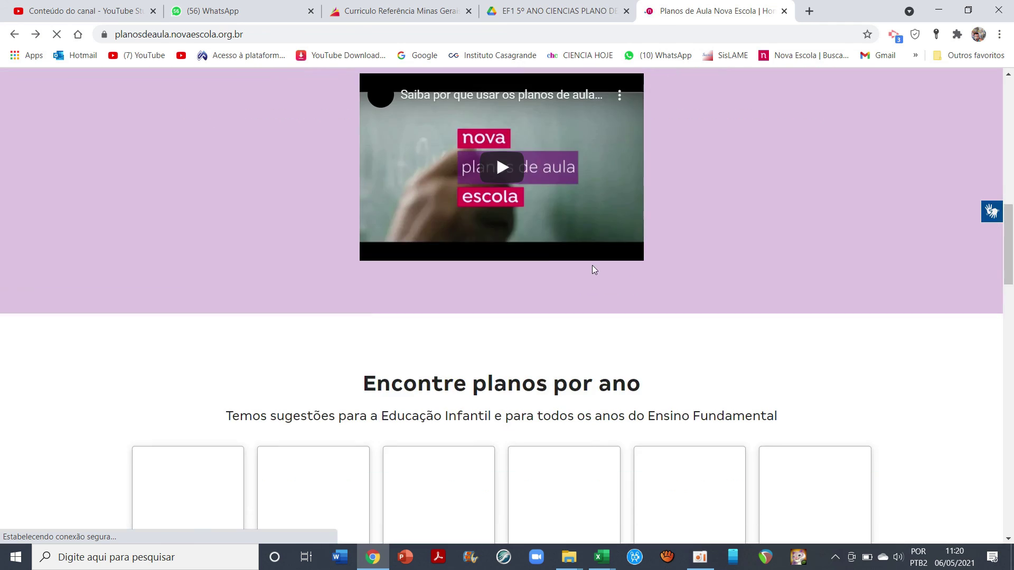
scroll(592, 270, down, 7)
scroll(592, 269, up, 5)
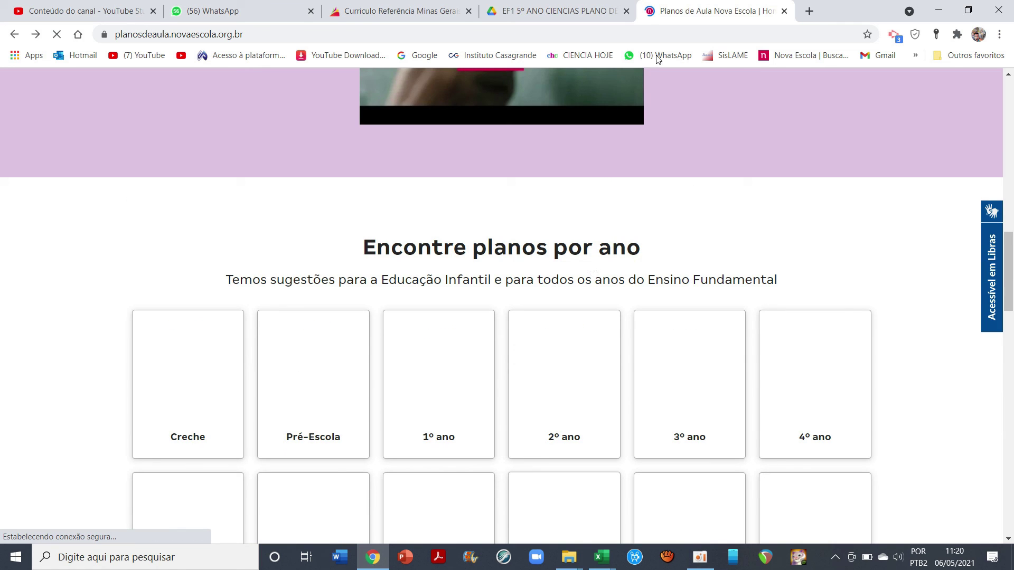
scroll(546, 289, up, 10)
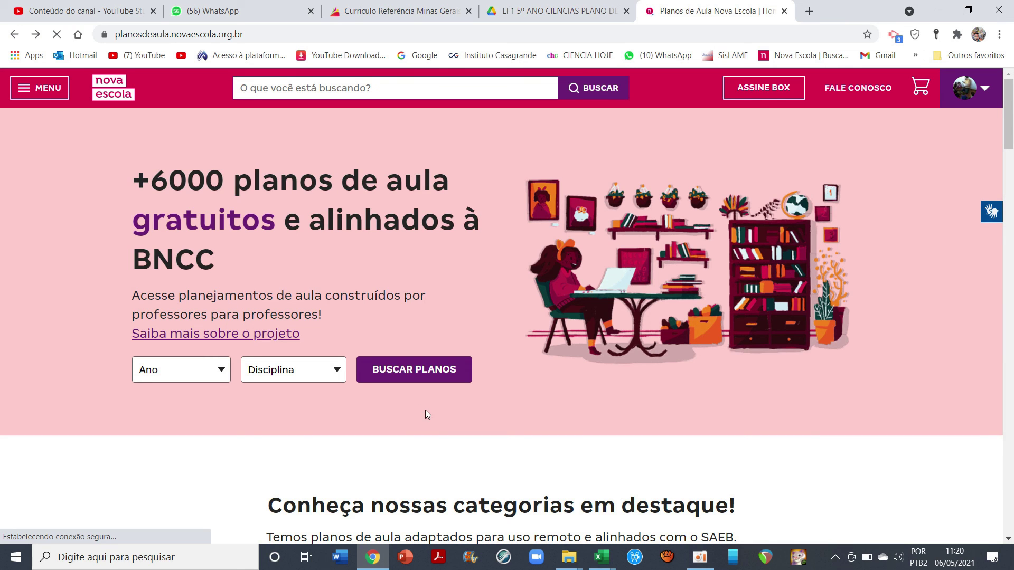
scroll(376, 244, down, 5)
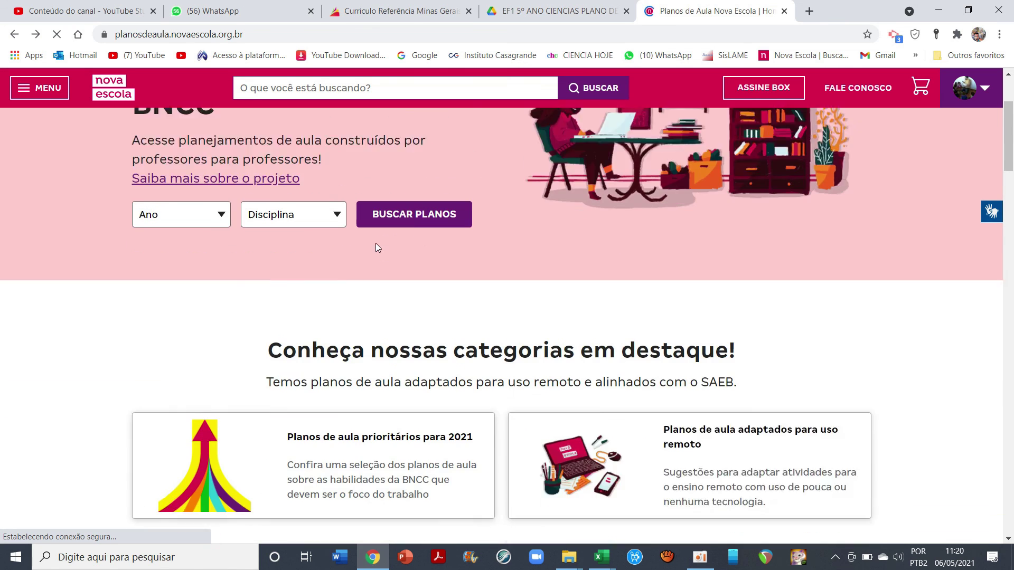
scroll(377, 244, down, 5)
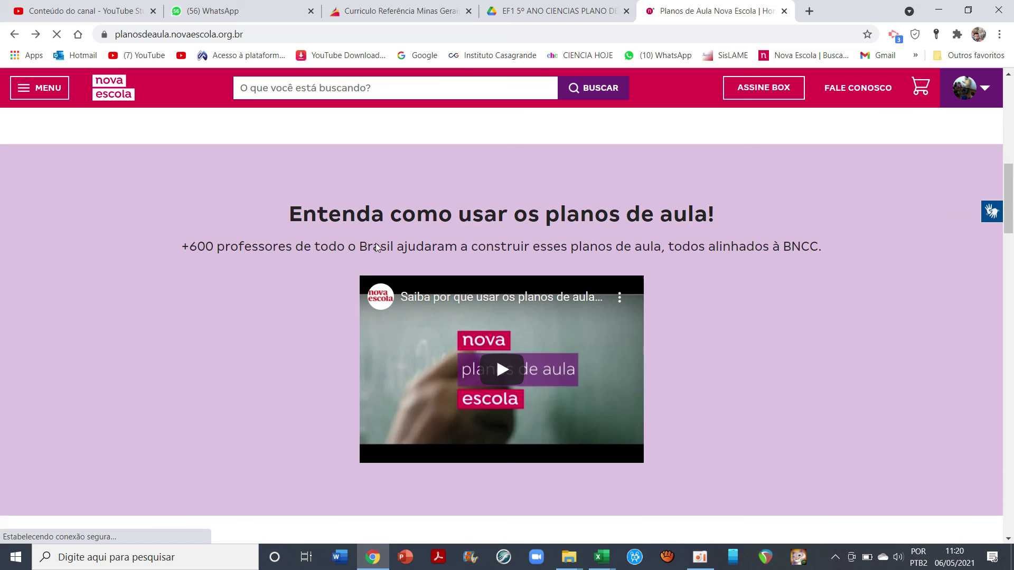
scroll(376, 244, up, 10)
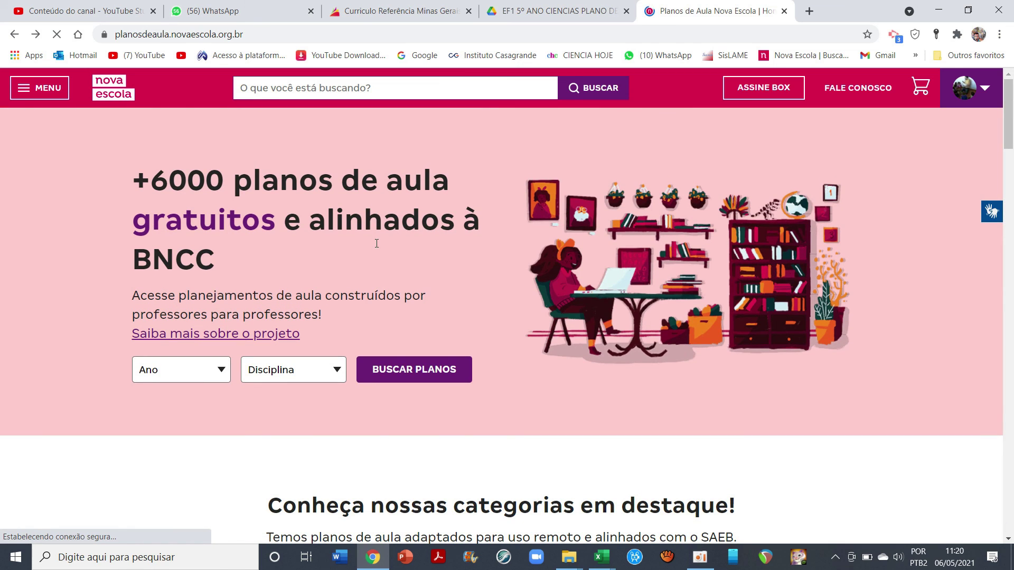